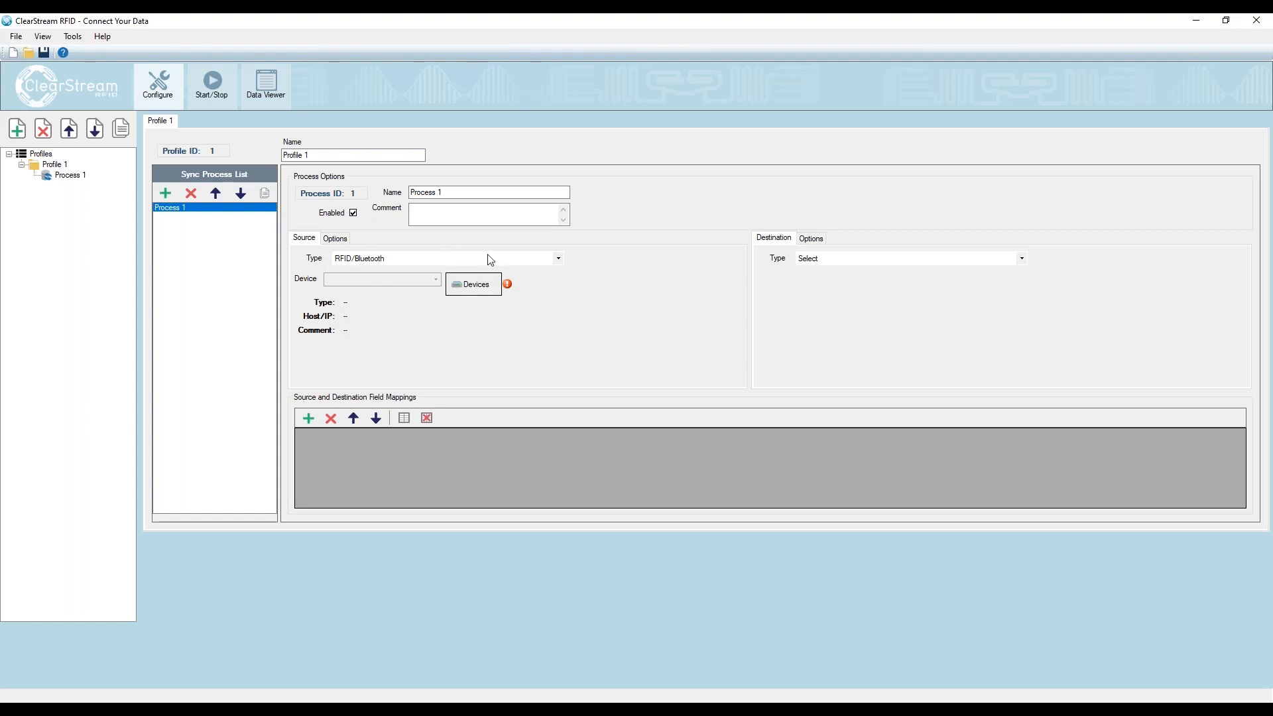
{"action": "left_click", "coordinate": [897, 266]}
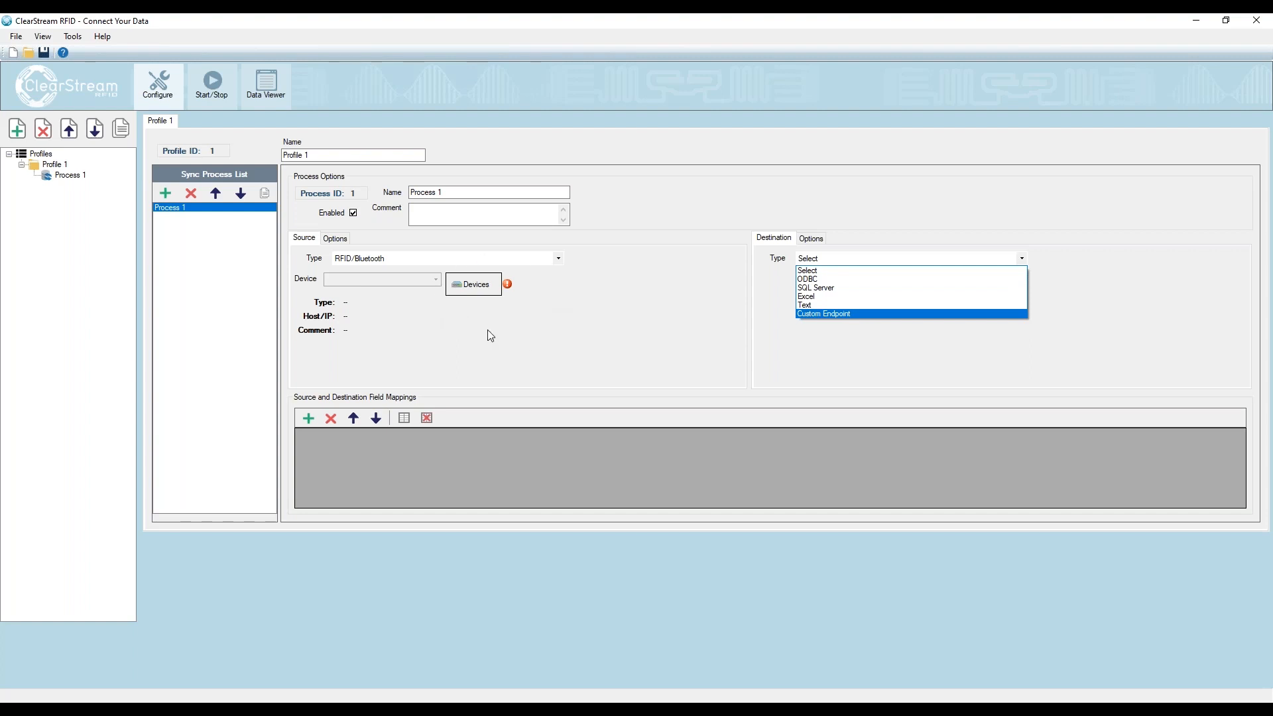
{"action": "left_click", "coordinate": [913, 355]}
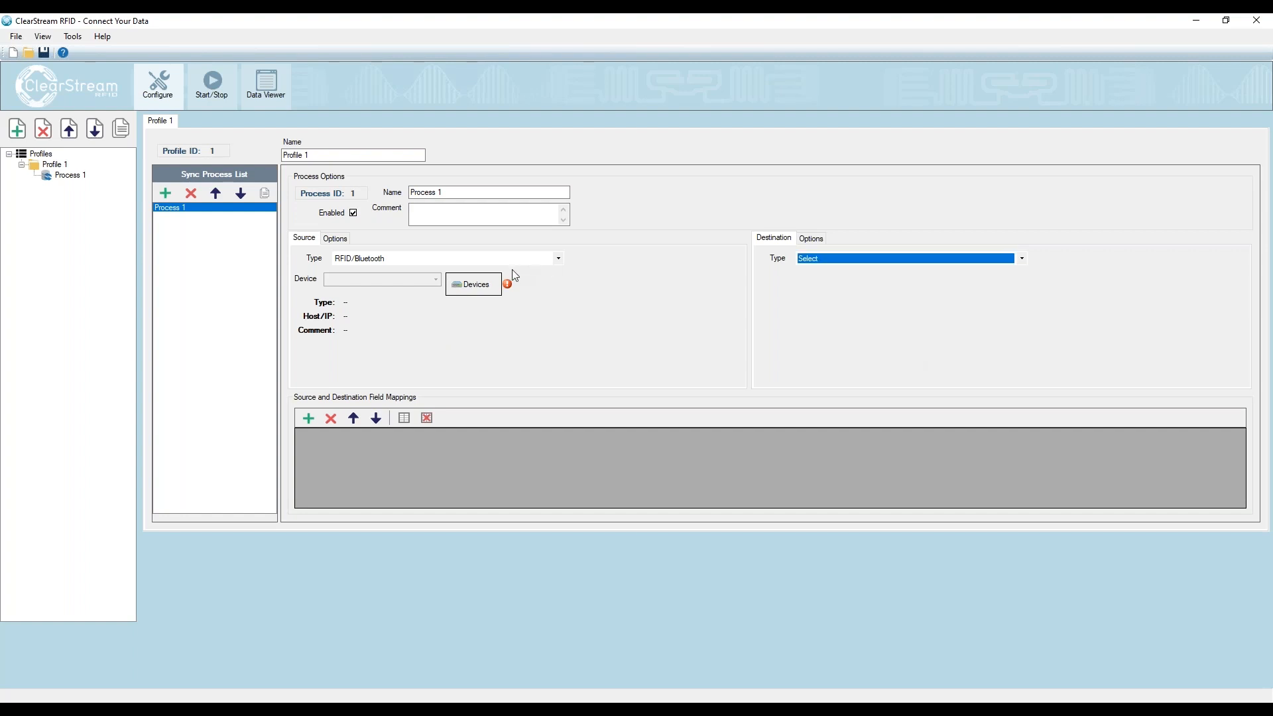
- Open the device configuration for the RFID/Bluetooth source and add a Zebra/Motorola reader
{"action": "left_click", "coordinate": [474, 285]}
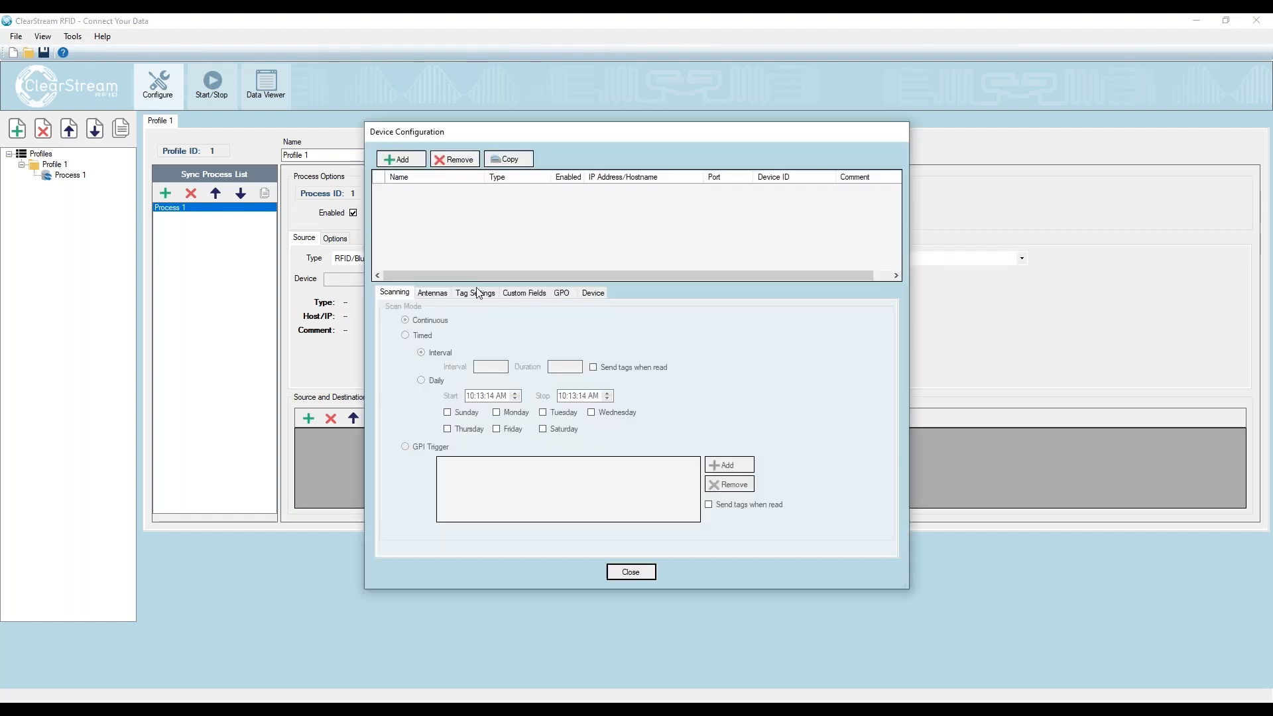
{"action": "left_click", "coordinate": [417, 164]}
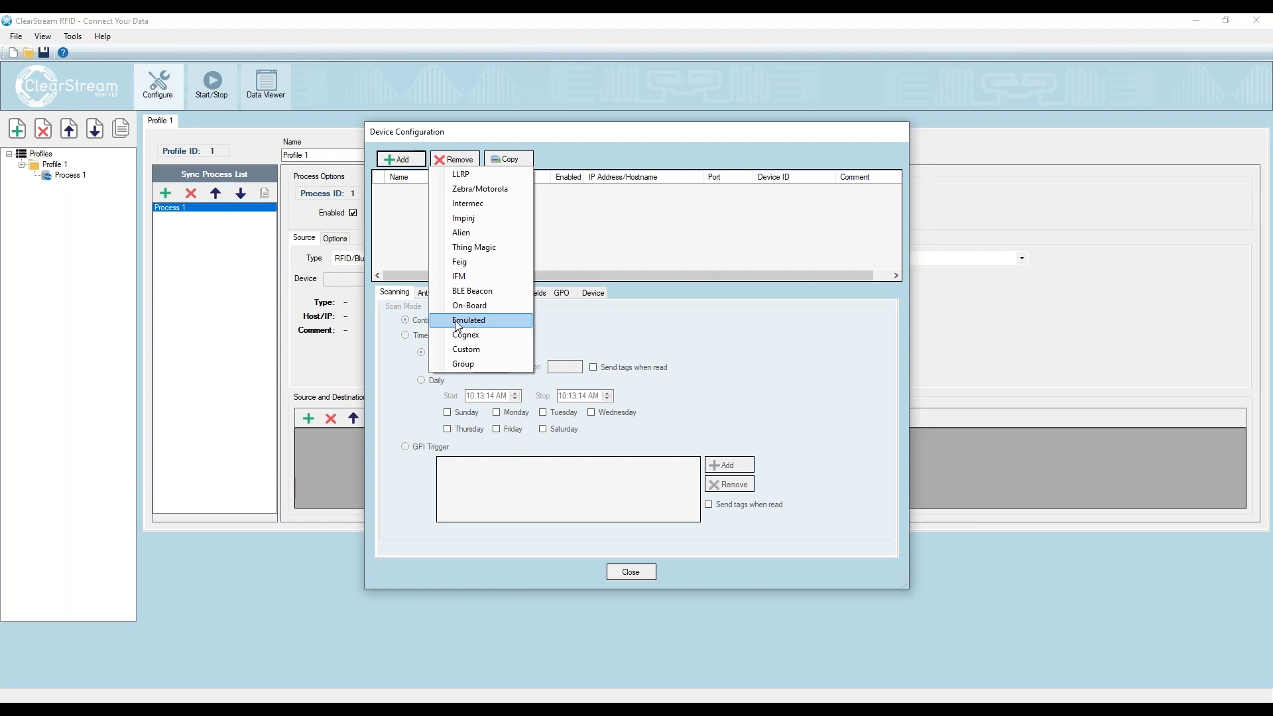
{"action": "left_click", "coordinate": [483, 191]}
- Set the Zebra/Motorola reader's IP address to 192.168.4.204
{"action": "left_click", "coordinate": [606, 195]}
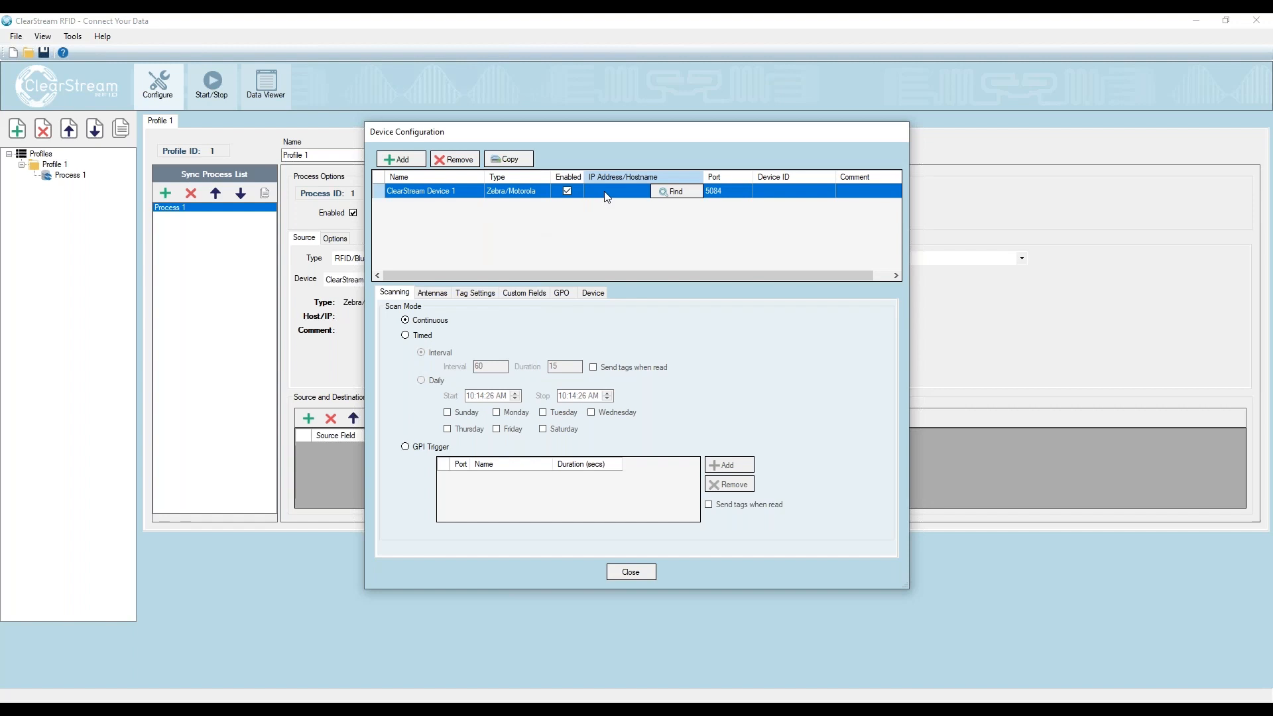
{"action": "left_click", "coordinate": [605, 192]}
{"action": "type", "text": "192.168.4.204"}
{"action": "key", "text": "Return"}
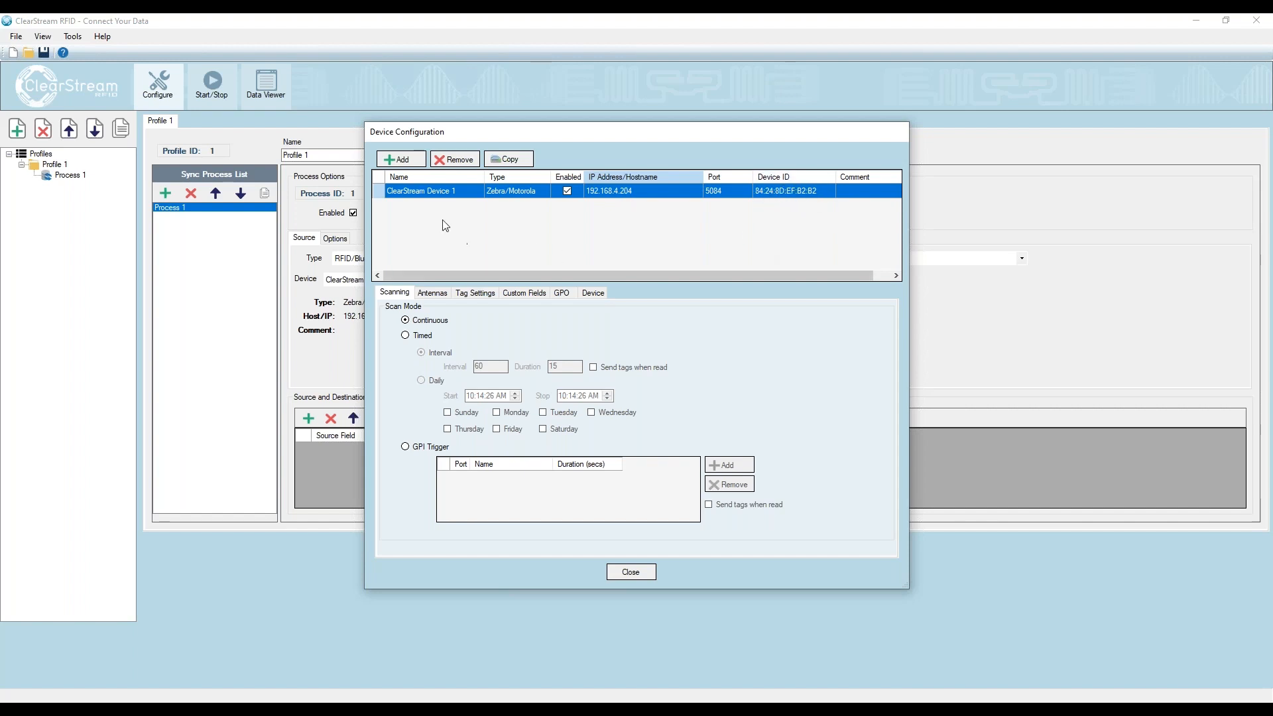
- Rename the Zebra/Motorola reader as Room 100
{"action": "left_click", "coordinate": [443, 193]}
{"action": "left_click", "coordinate": [454, 193]}
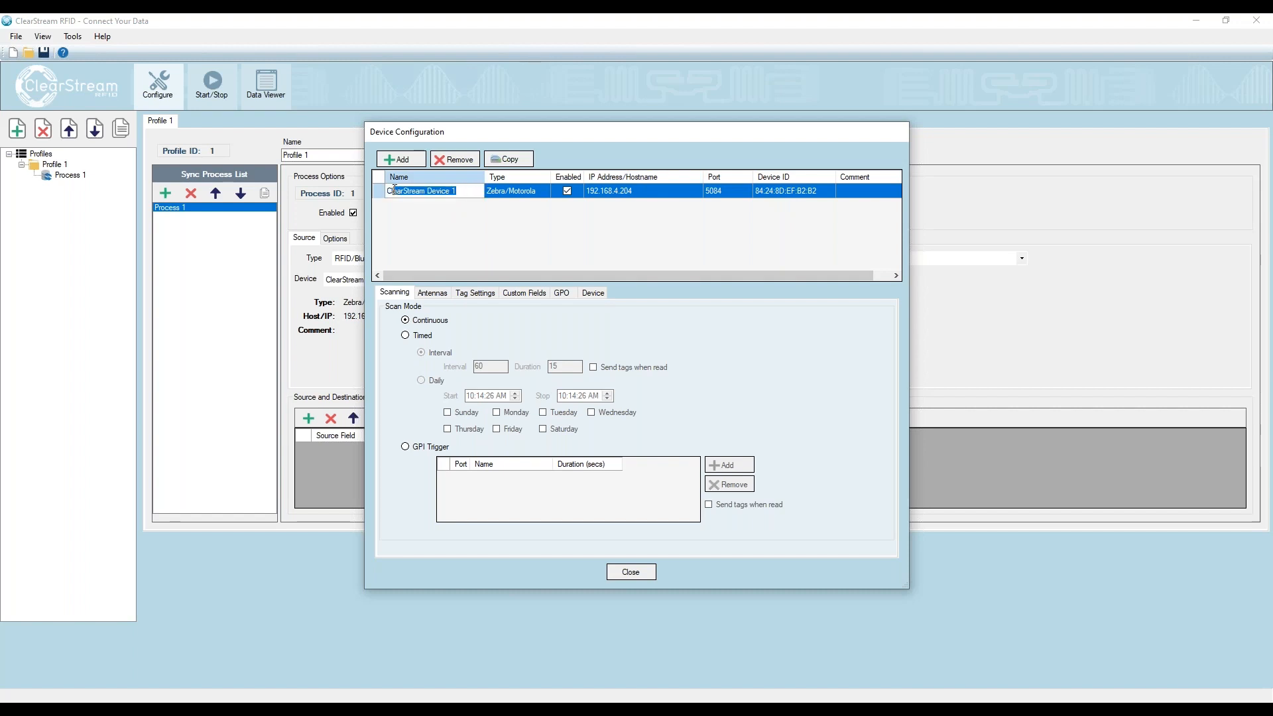
{"action": "type", "text": "T"}
{"action": "type", "text": "oom 100"}
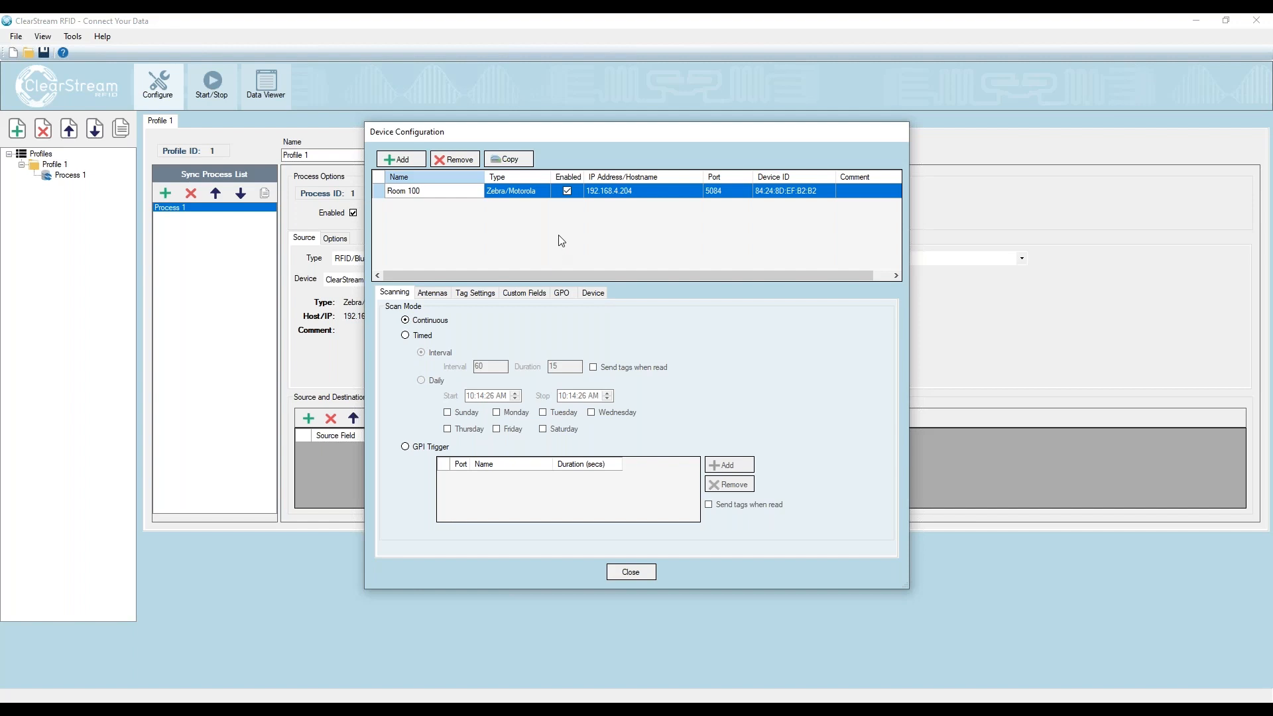
{"action": "left_click", "coordinate": [829, 193]}
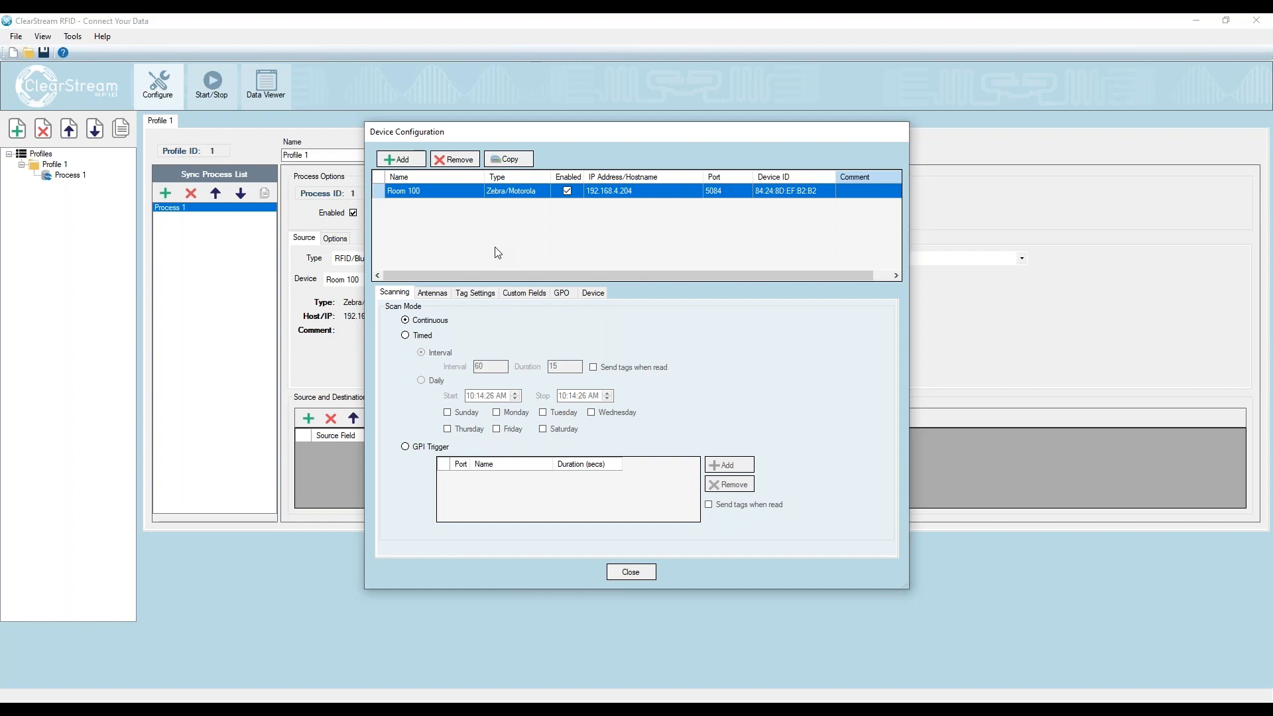
- Add an antenna to the Room 100 reader and set its power to 10
{"action": "left_click", "coordinate": [437, 292]}
{"action": "left_click", "coordinate": [413, 500]}
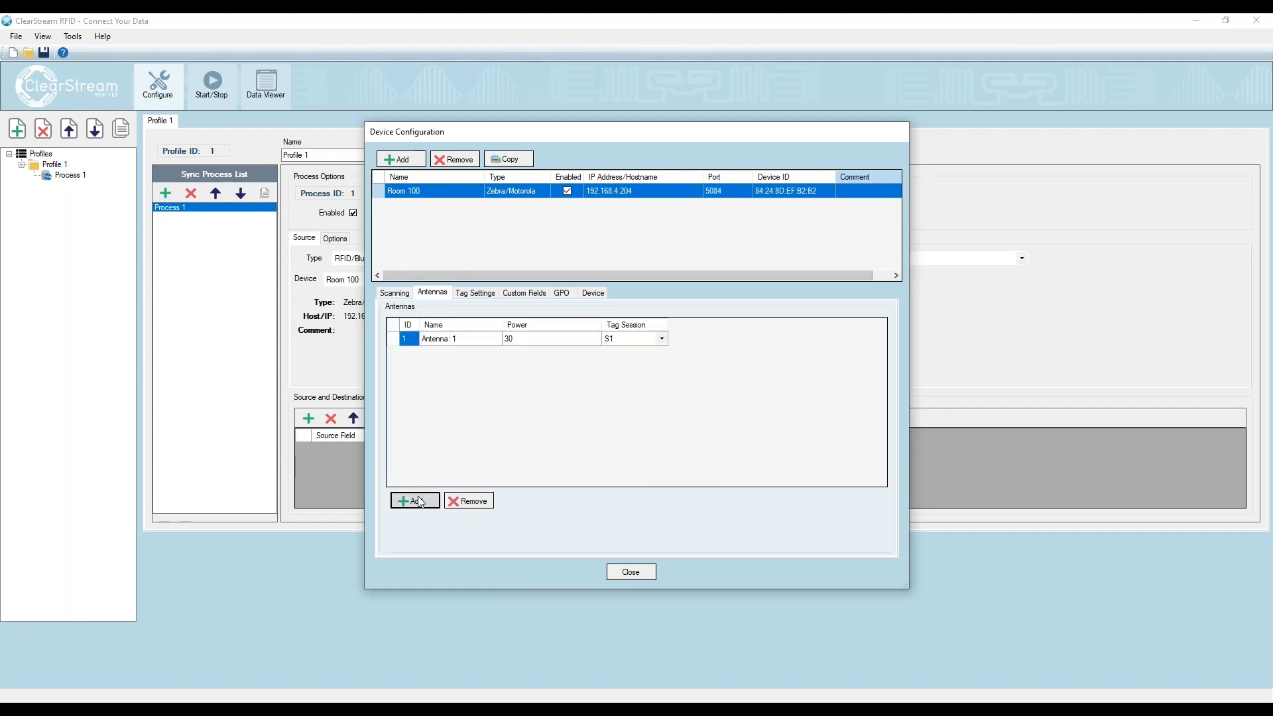
{"action": "left_click", "coordinate": [516, 341]}
{"action": "left_click", "coordinate": [517, 341]}
{"action": "type", "text": "10"}
{"action": "key", "text": "Return"}
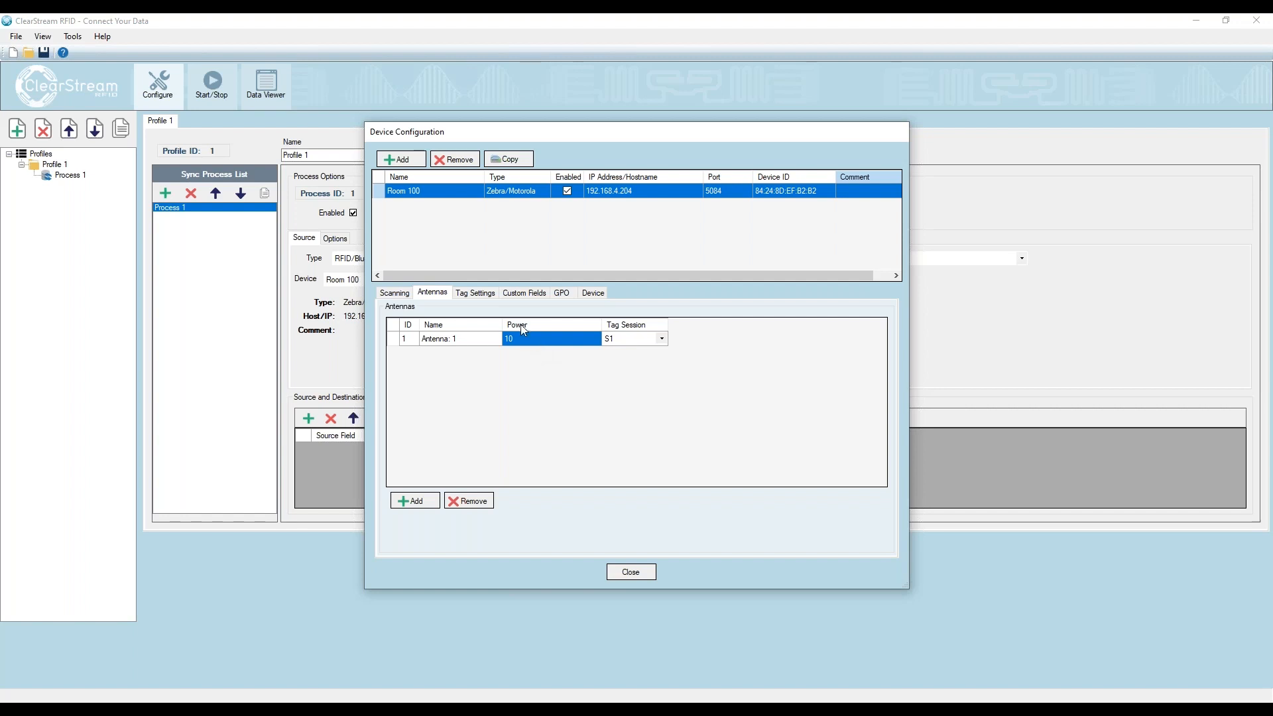
- Set the Room 100 reader to report tags again only after they are not visible, and return to its scan mode settings
{"action": "left_click", "coordinate": [484, 293]}
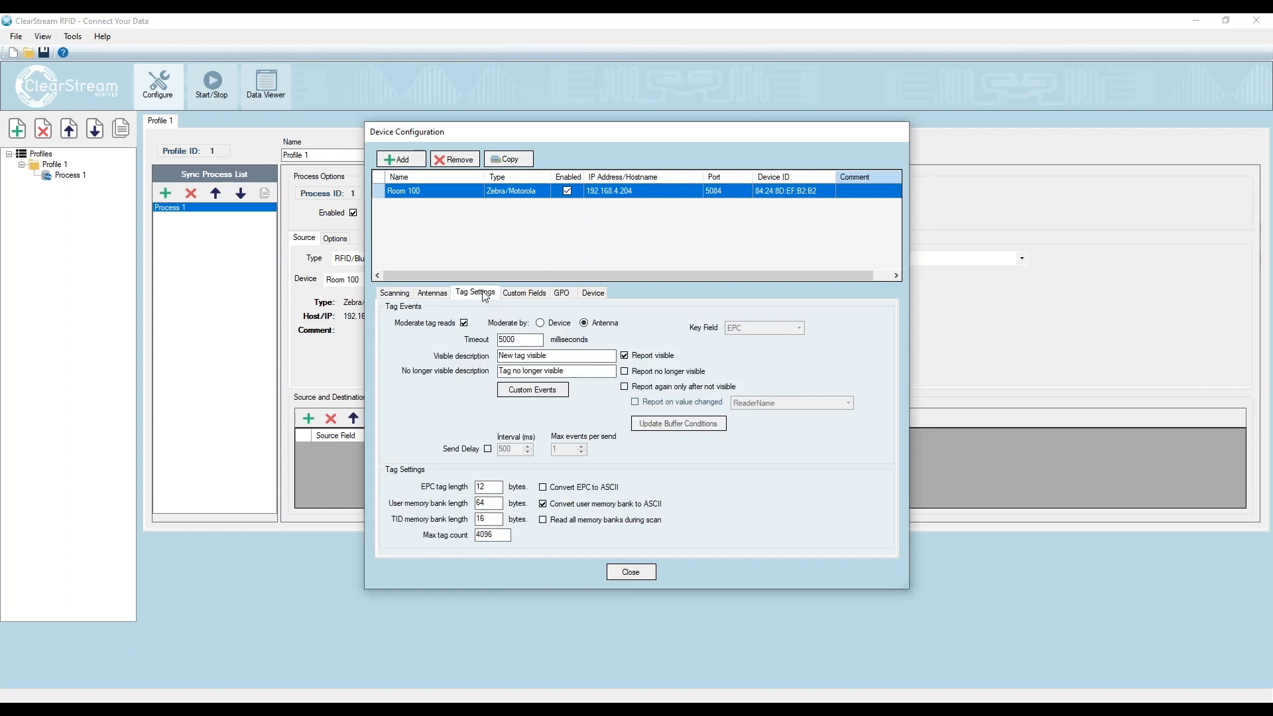
{"action": "left_click", "coordinate": [625, 388]}
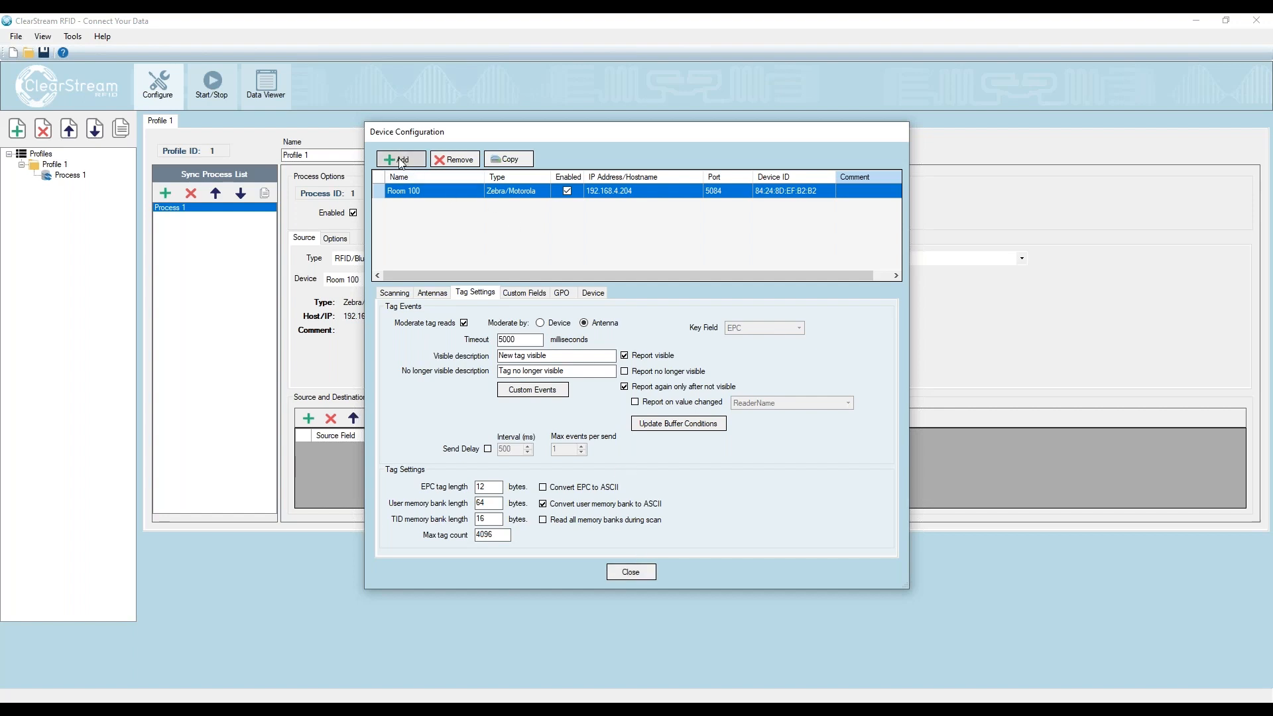
{"action": "left_click", "coordinate": [410, 291]}
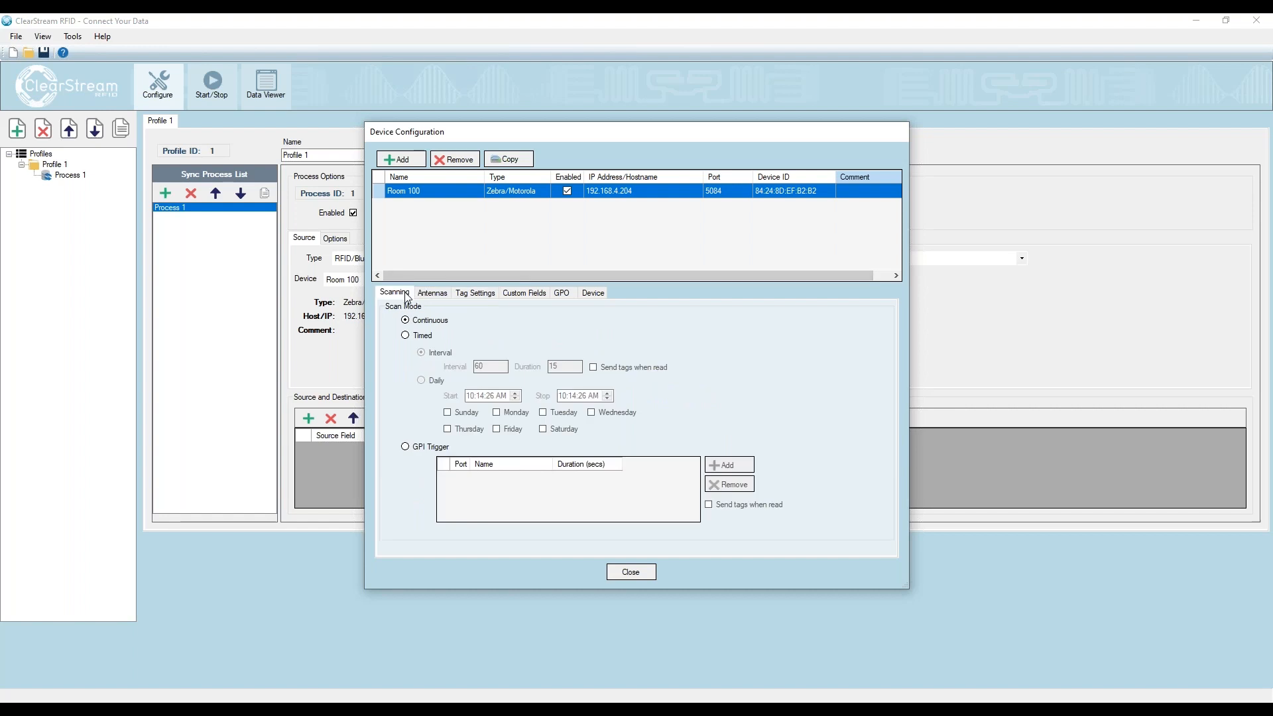
- Add a Feig reader to the device list with the IP address 192.168.4.149
{"action": "left_click", "coordinate": [405, 160]}
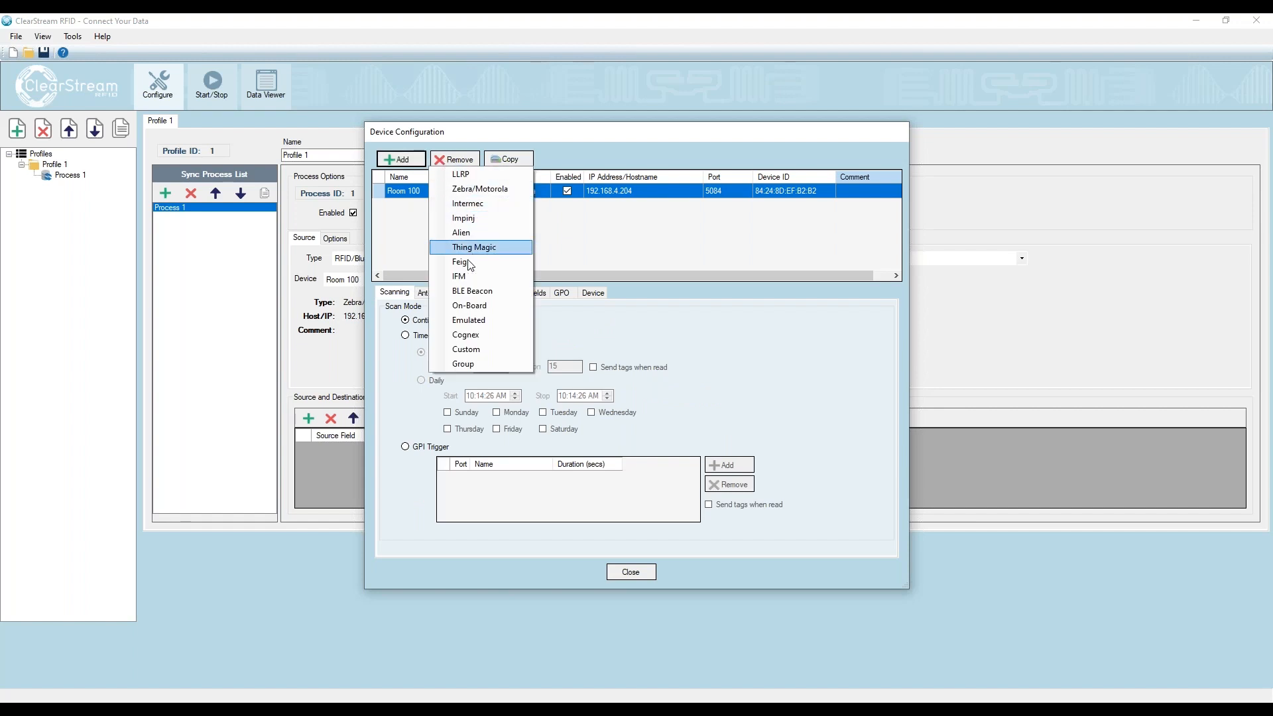
{"action": "left_click", "coordinate": [468, 262]}
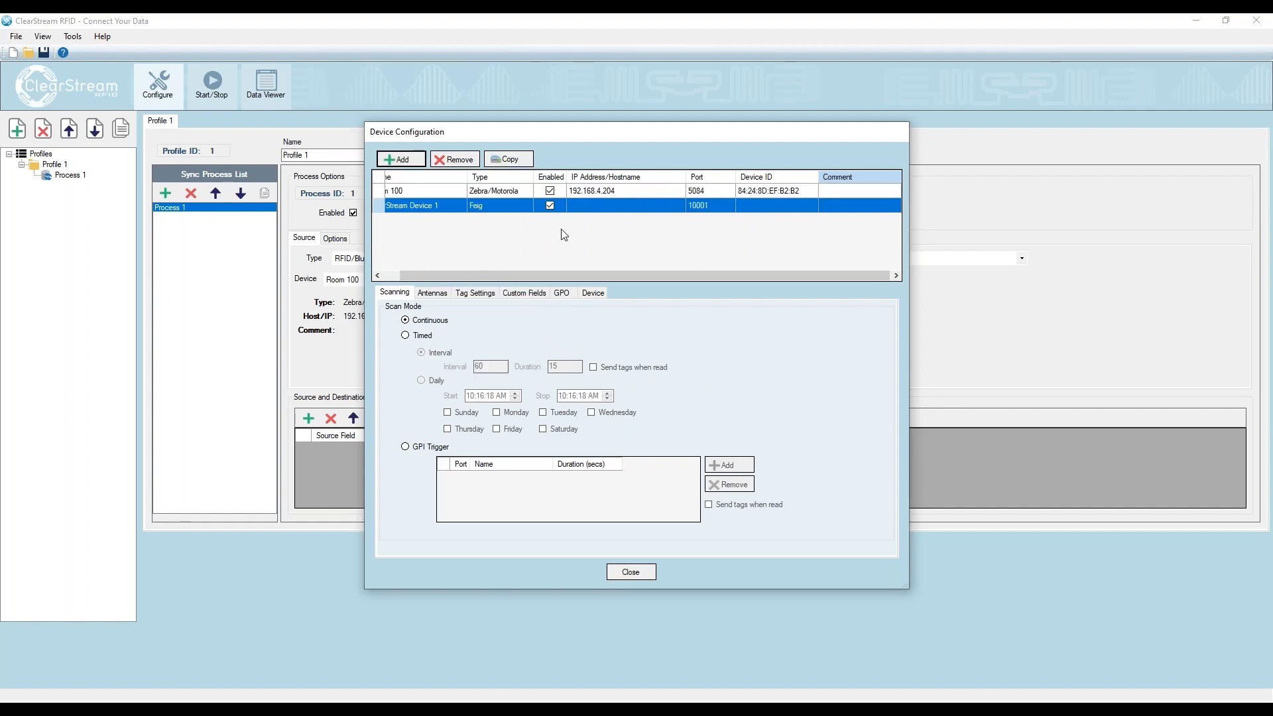
{"action": "left_click", "coordinate": [584, 208]}
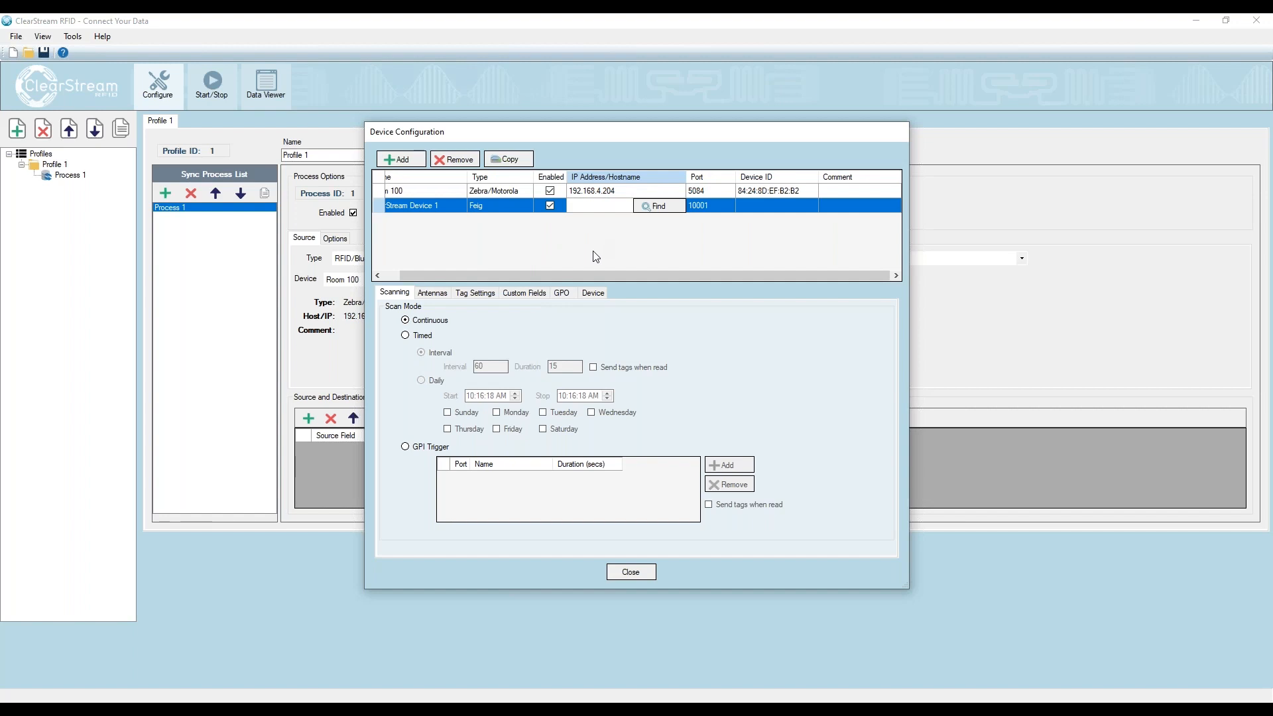
{"action": "type", "text": "192.168.4.149"}
{"action": "key", "text": "Return"}
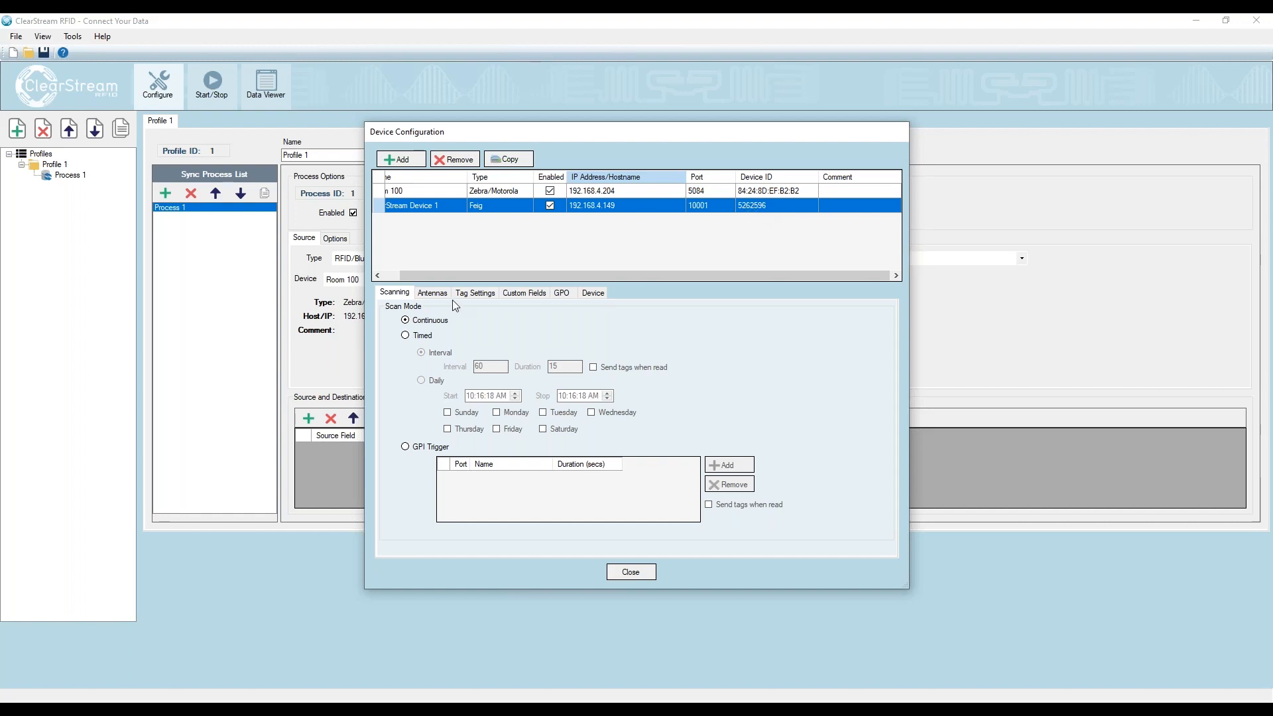
- Set the Feig reader to report tags again only after they are not visible, and return to its scan mode settings
{"action": "left_click", "coordinate": [494, 293]}
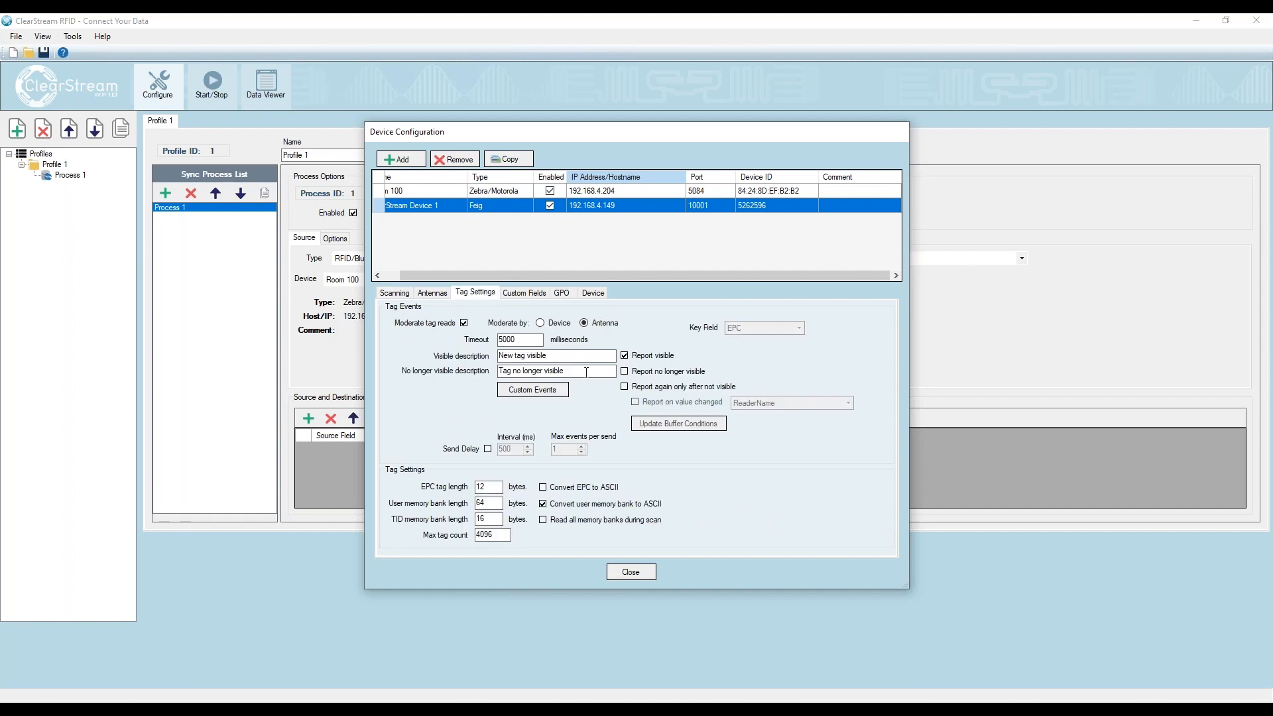
{"action": "left_click", "coordinate": [624, 388]}
{"action": "left_click", "coordinate": [403, 295]}
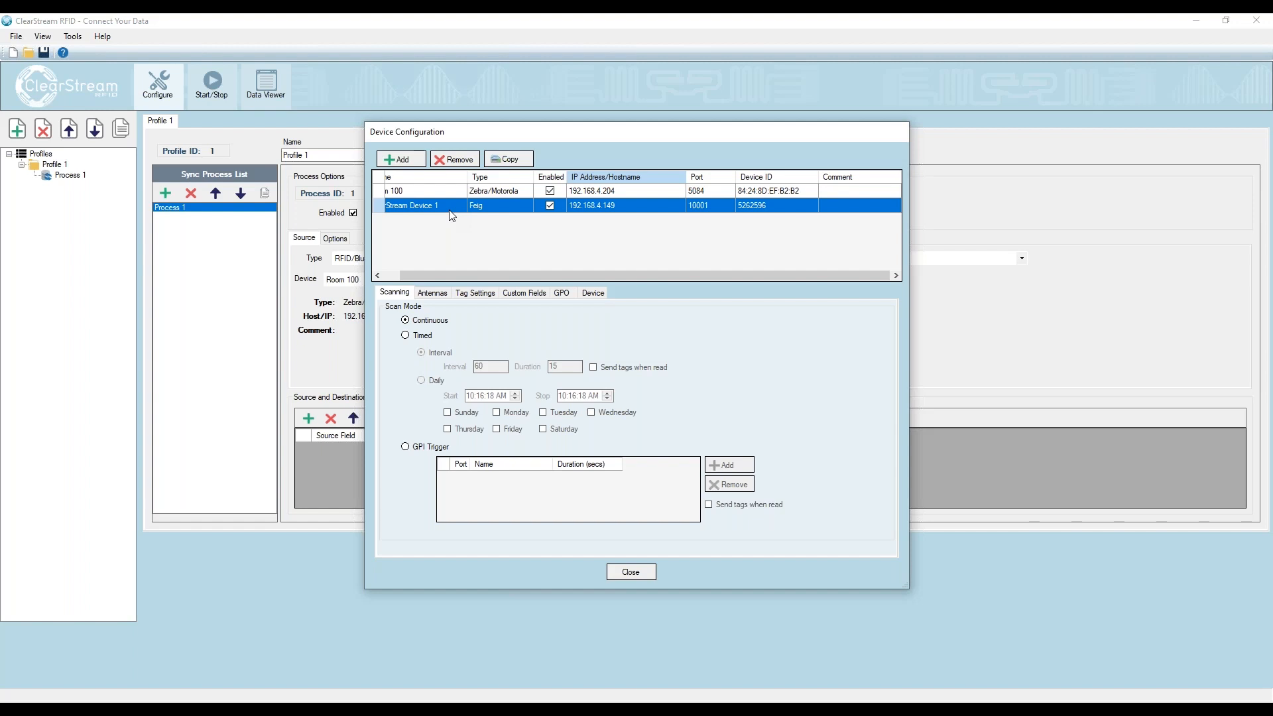
- Rename the Feig reader as Packing Station and close the device configuration
{"action": "left_click", "coordinate": [439, 207]}
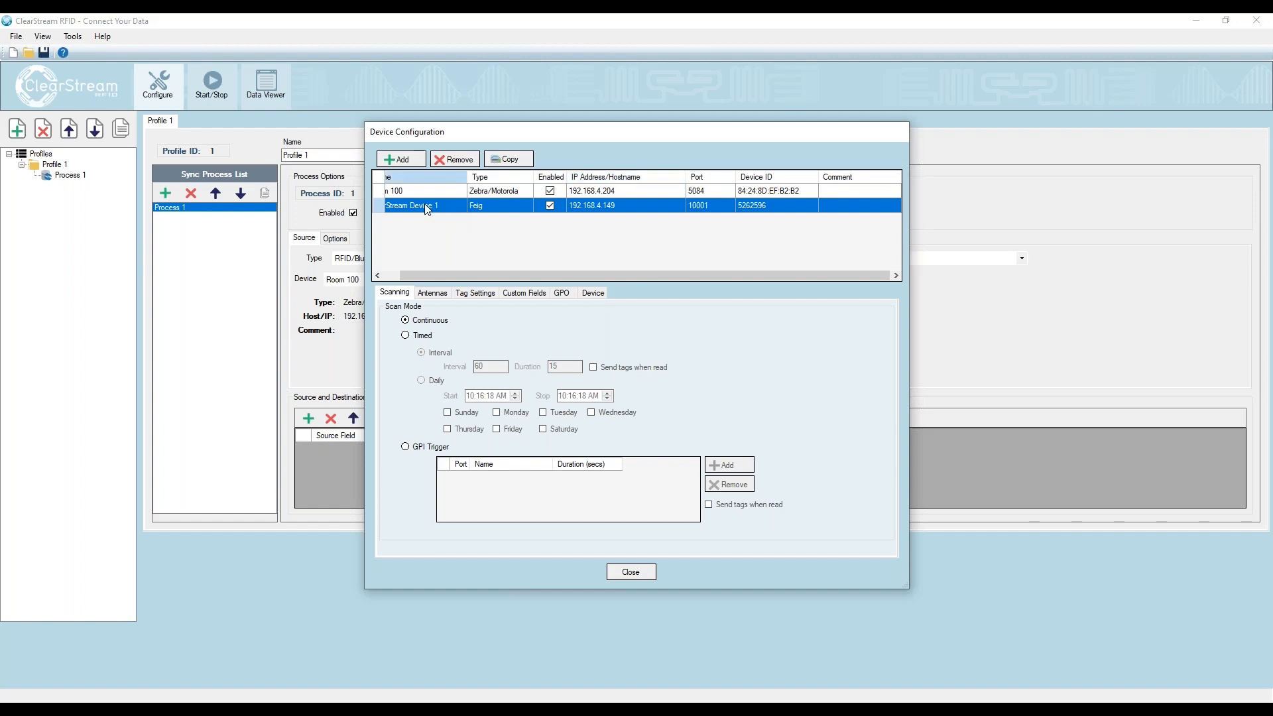
{"action": "left_click_drag", "start_coordinate": [441, 269], "coordinate": [423, 274]}
{"action": "left_click", "coordinate": [451, 205]}
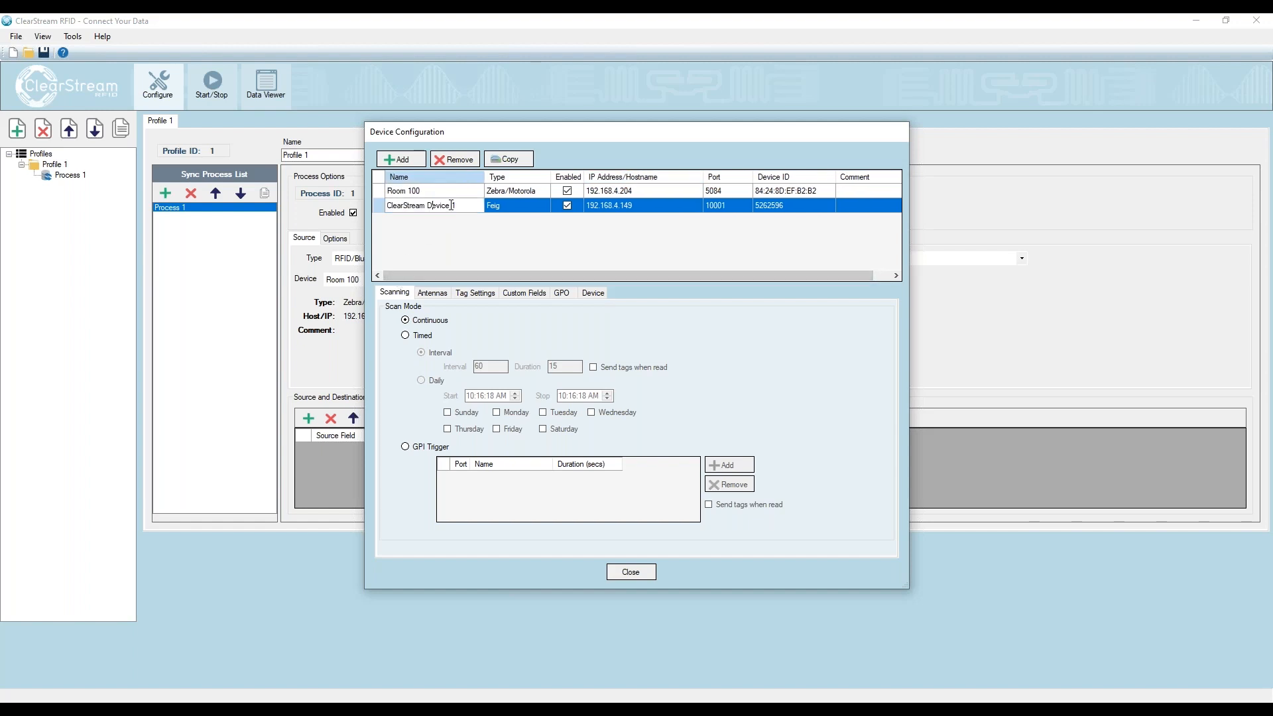
{"action": "left_click_drag", "start_coordinate": [463, 207], "coordinate": [285, 227]}
{"action": "type", "text": "Packing Station"}
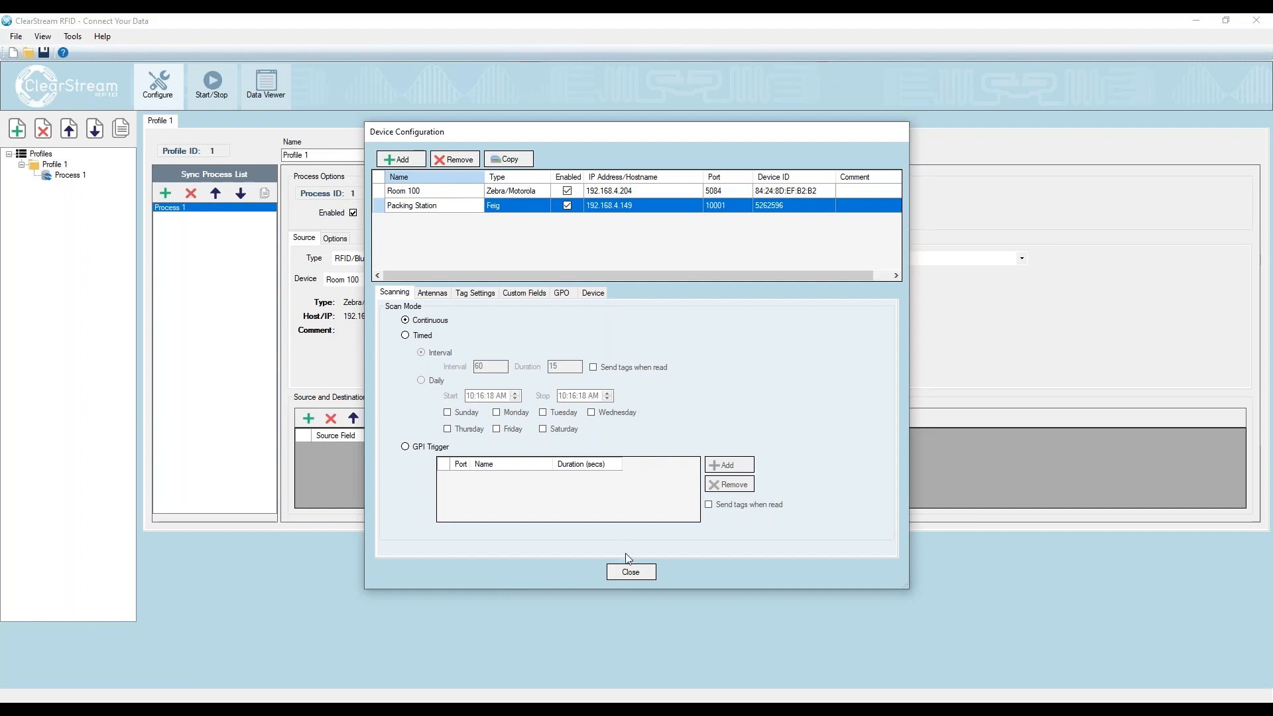
{"action": "left_click", "coordinate": [631, 573]}
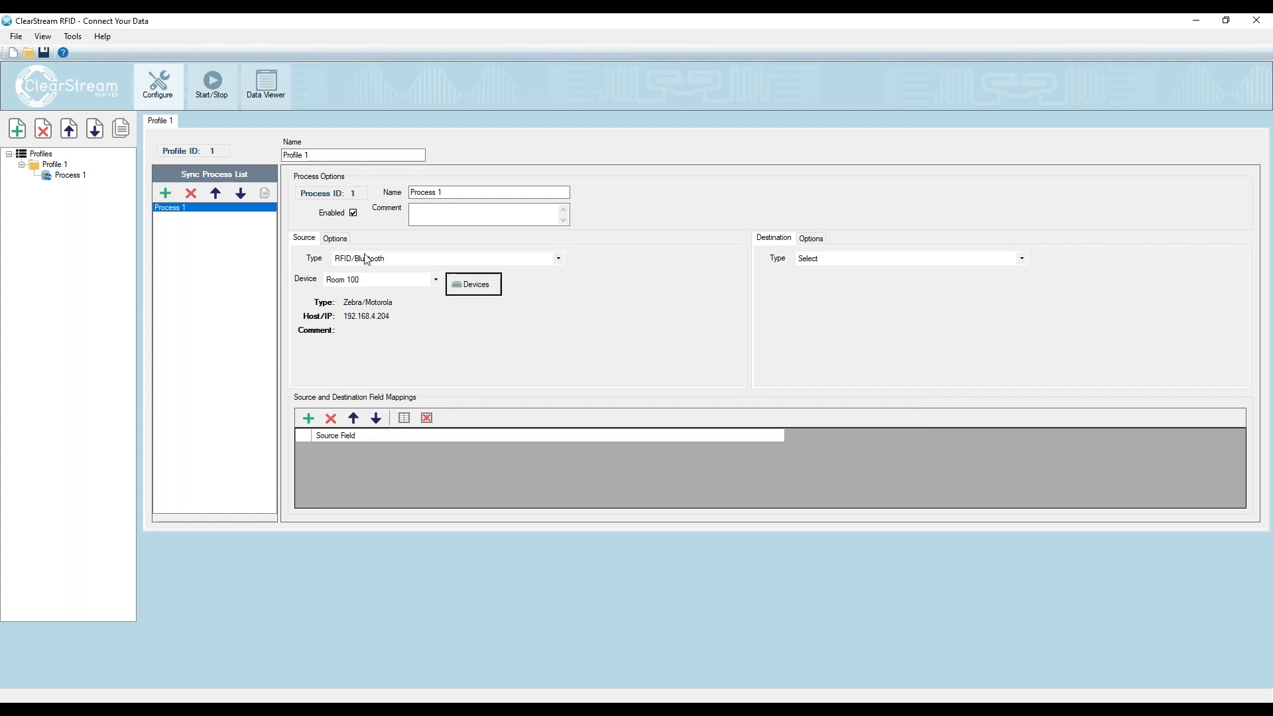
- Choose Room 100 as the process's source device and set the destination type to Custom Endpoint
{"action": "left_click", "coordinate": [367, 279]}
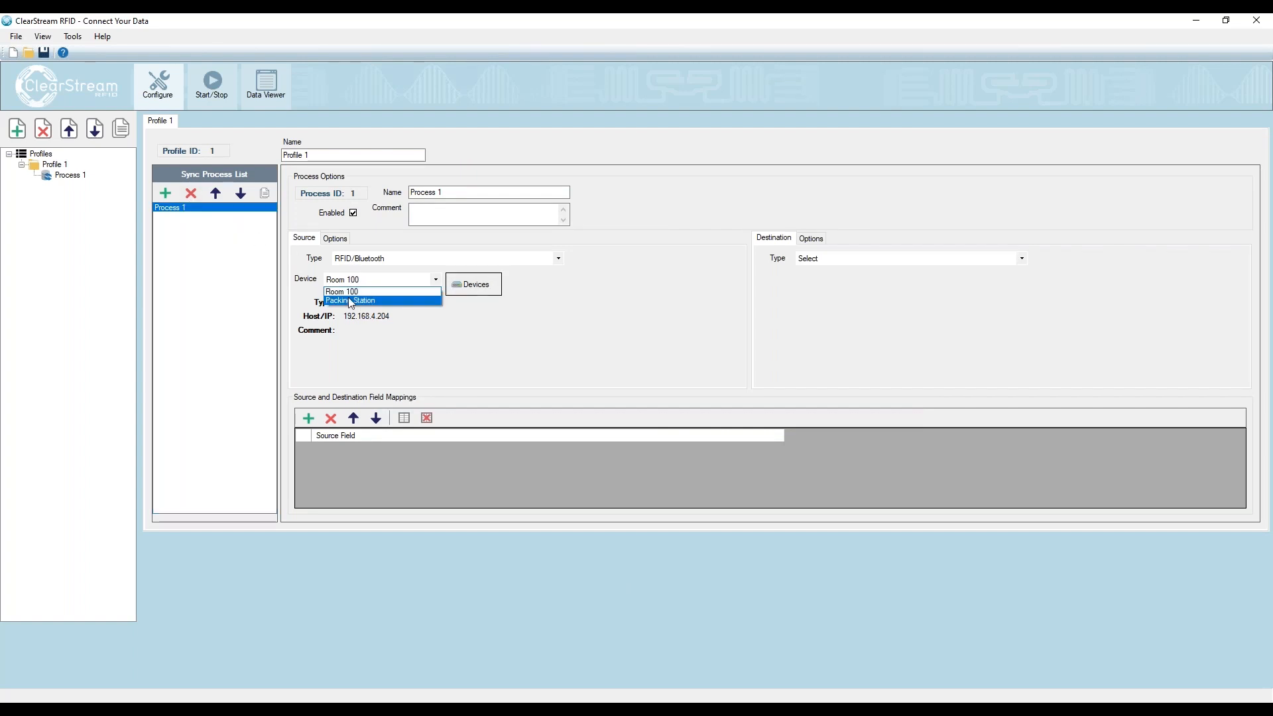
{"action": "left_click", "coordinate": [371, 292]}
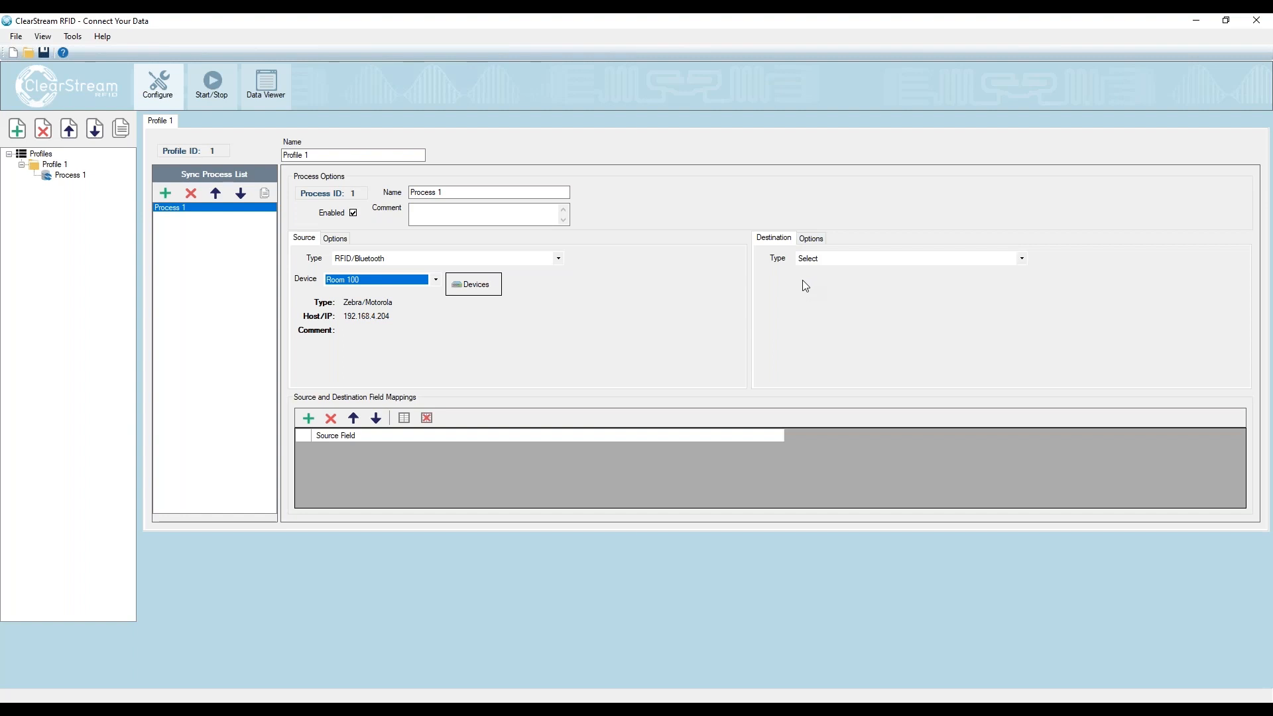
{"action": "left_click", "coordinate": [828, 258]}
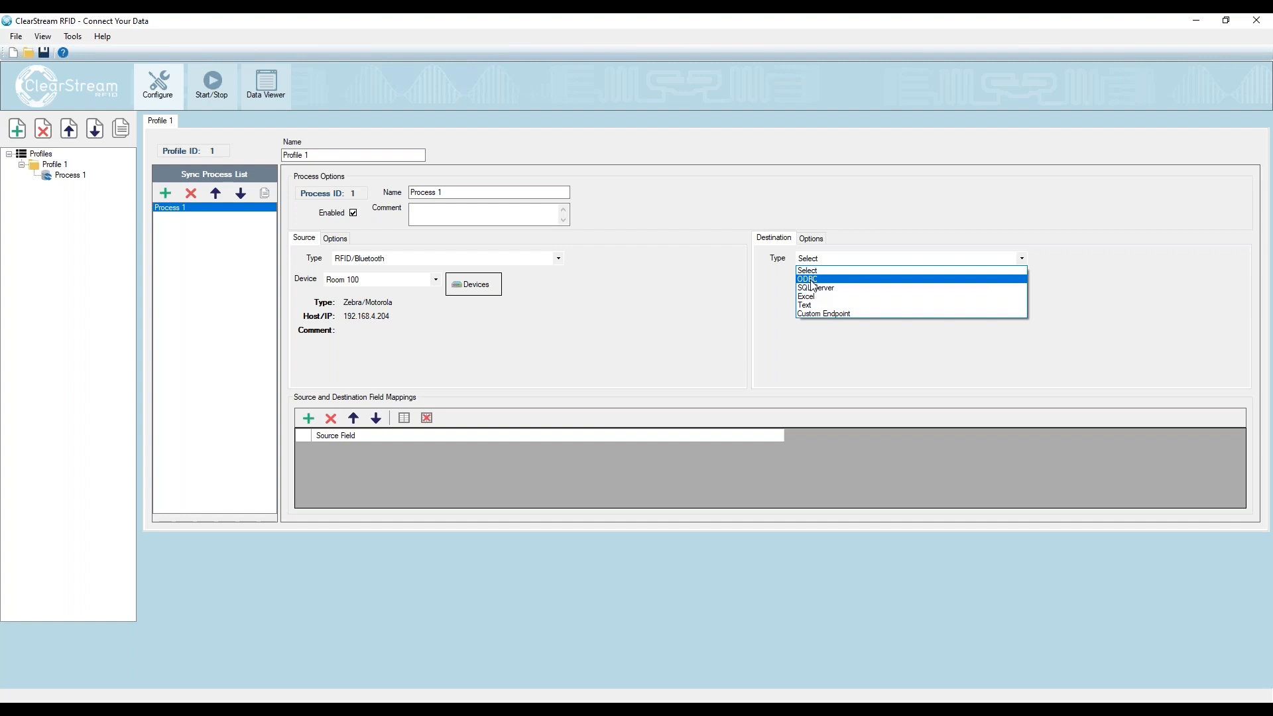
{"action": "left_click", "coordinate": [849, 315]}
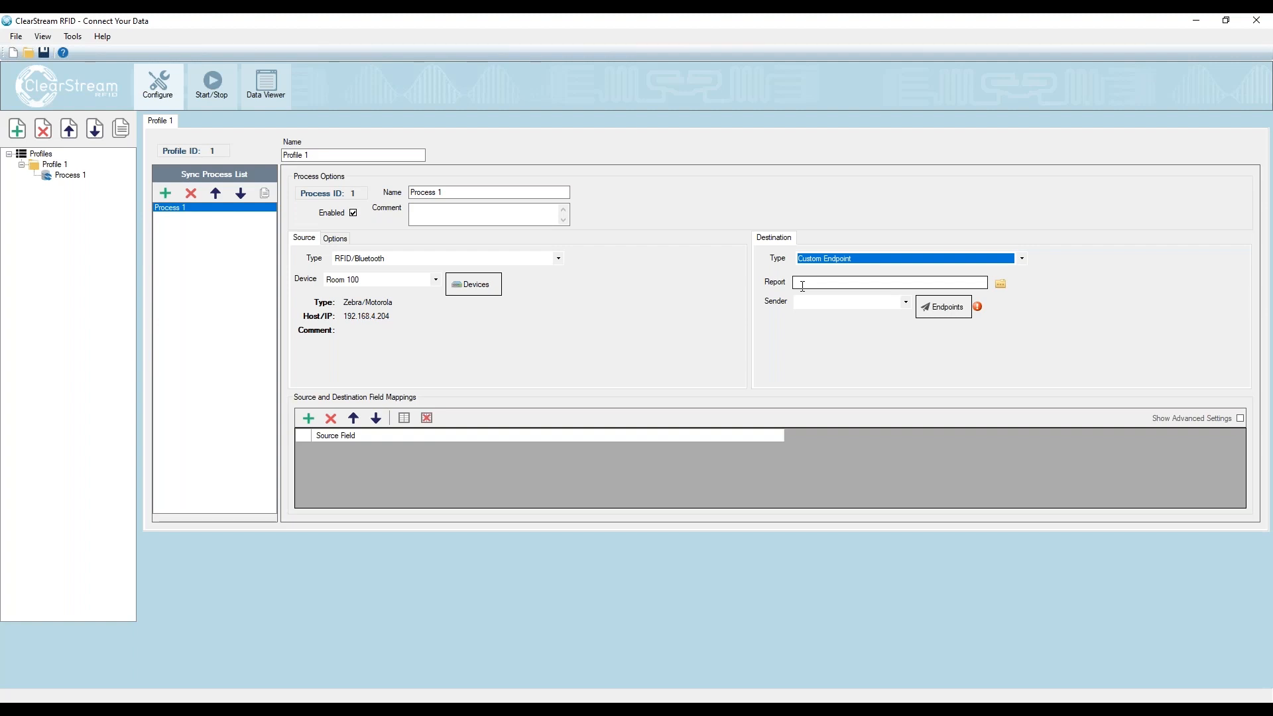
- Load Keyboard_Sample.rpt from the Samples templates folder as the custom endpoint's report
{"action": "left_click", "coordinate": [999, 284]}
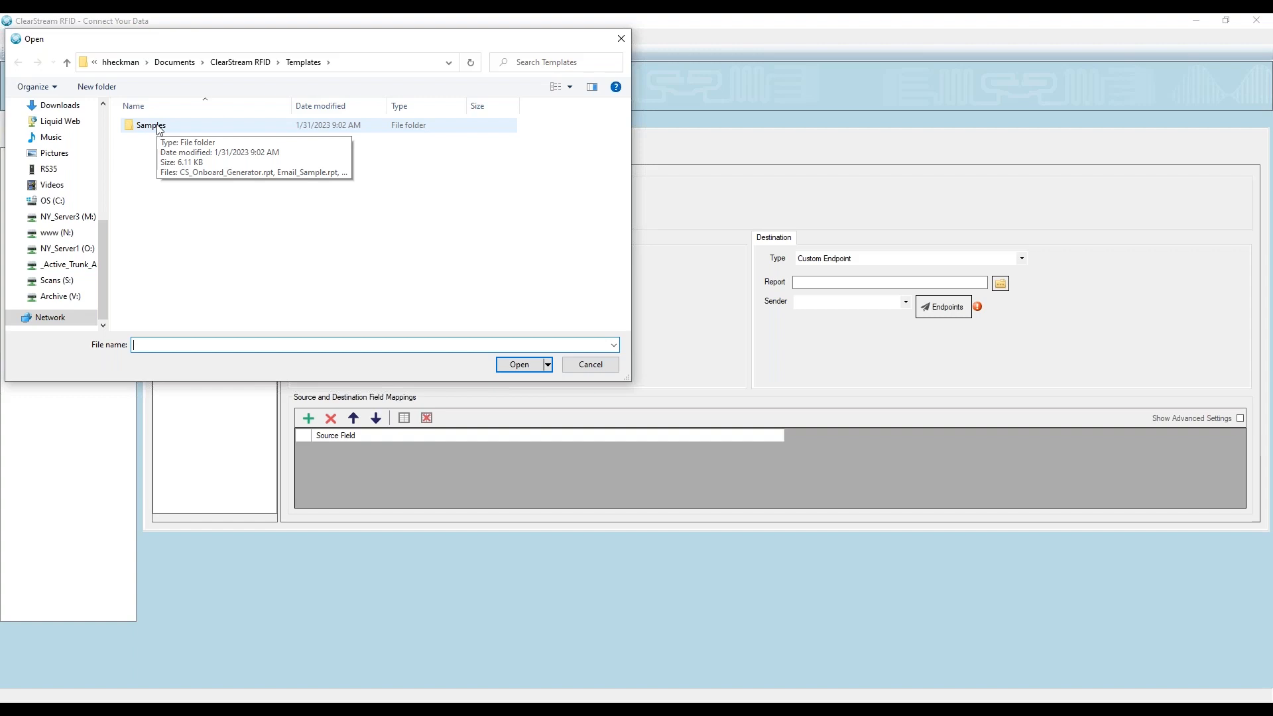
{"action": "left_click", "coordinate": [152, 129]}
{"action": "double_click", "coordinate": [151, 126]}
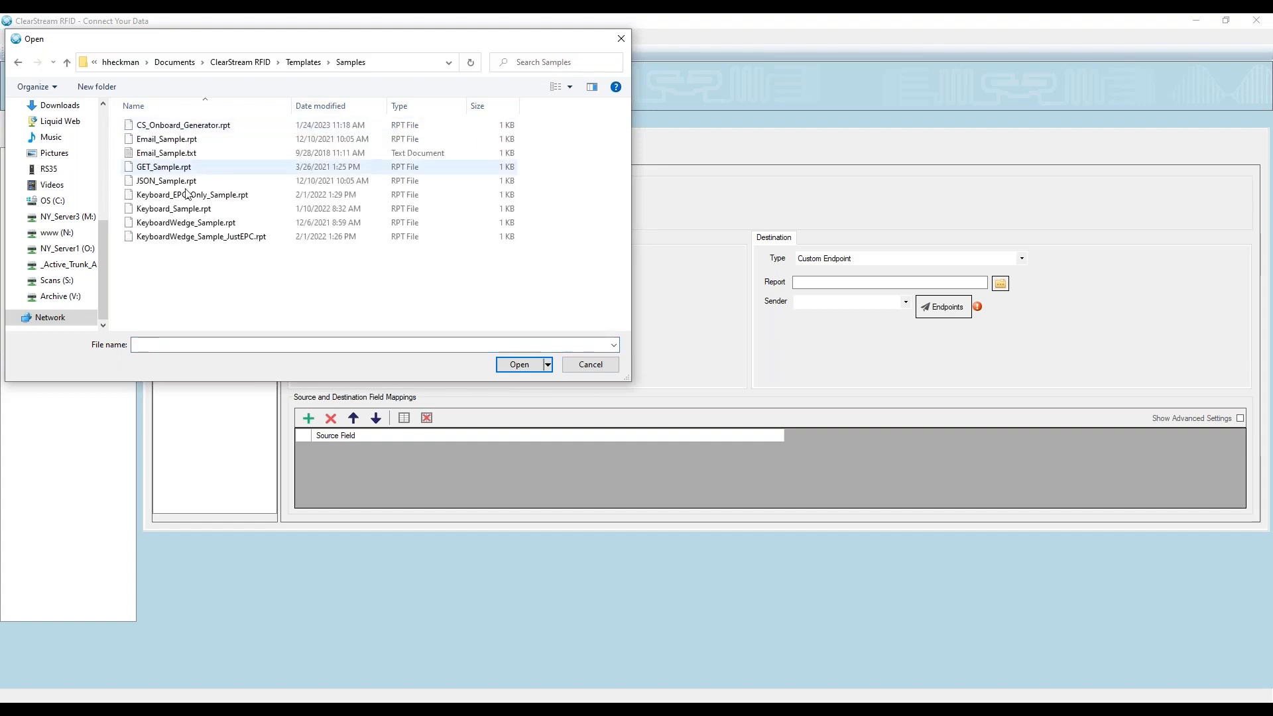
{"action": "left_click", "coordinate": [166, 211]}
{"action": "double_click", "coordinate": [166, 210]}
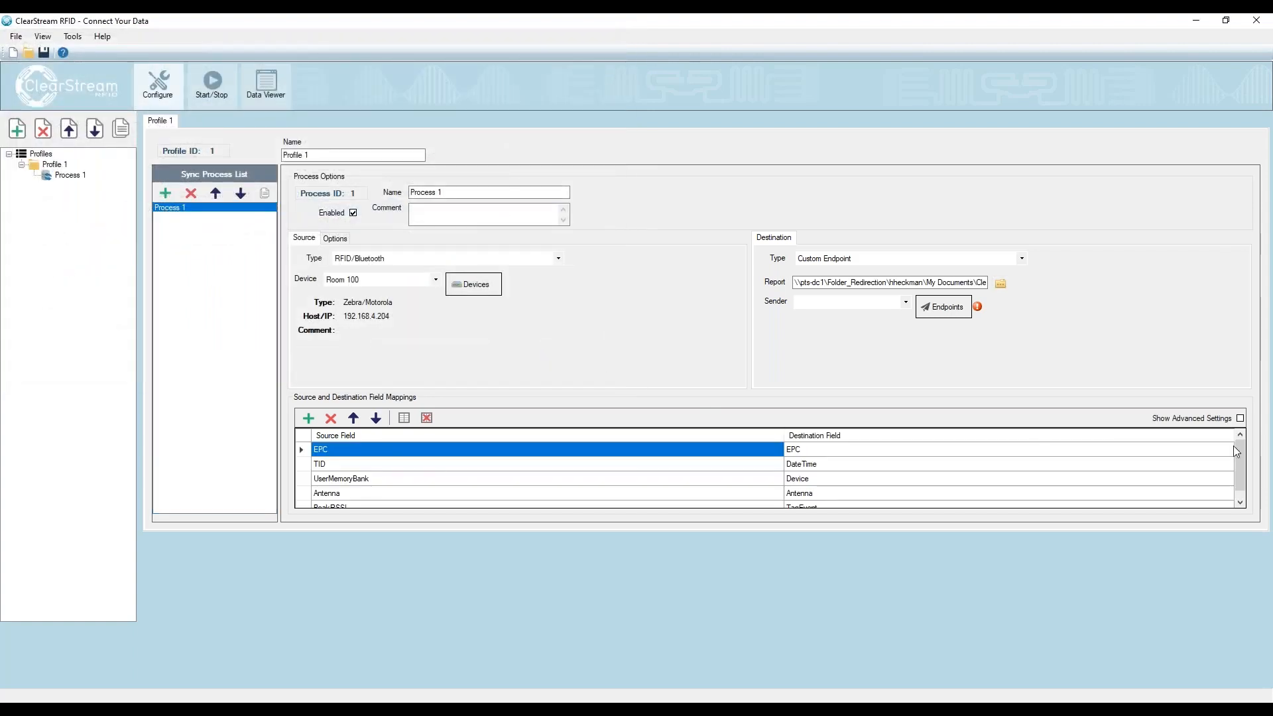
- Map the DateTime source field to the DateTime destination field in place of TID
{"action": "scroll", "coordinate": [1245, 486], "scroll_direction": "down", "scroll_amount": 1}
{"action": "scroll", "coordinate": [1239, 454], "scroll_direction": "up", "scroll_amount": 1}
{"action": "left_click_drag", "start_coordinate": [1239, 463], "coordinate": [1240, 480]}
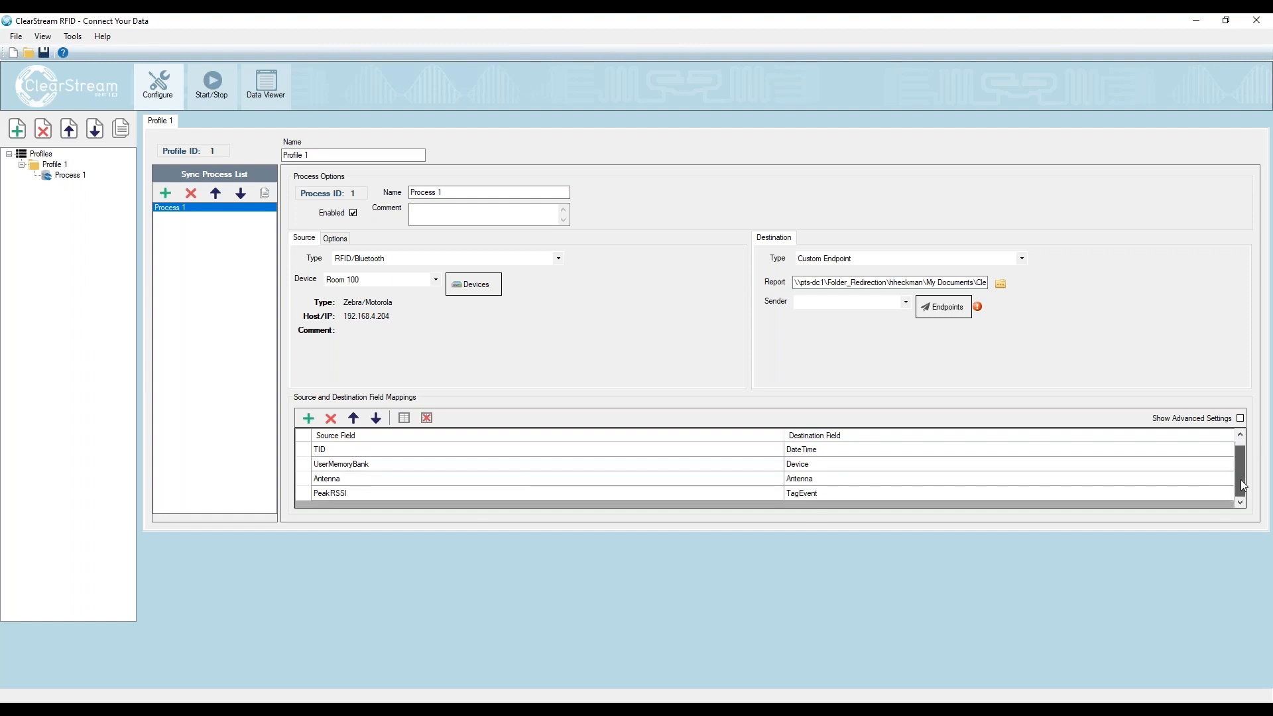
{"action": "left_click", "coordinate": [1240, 435]}
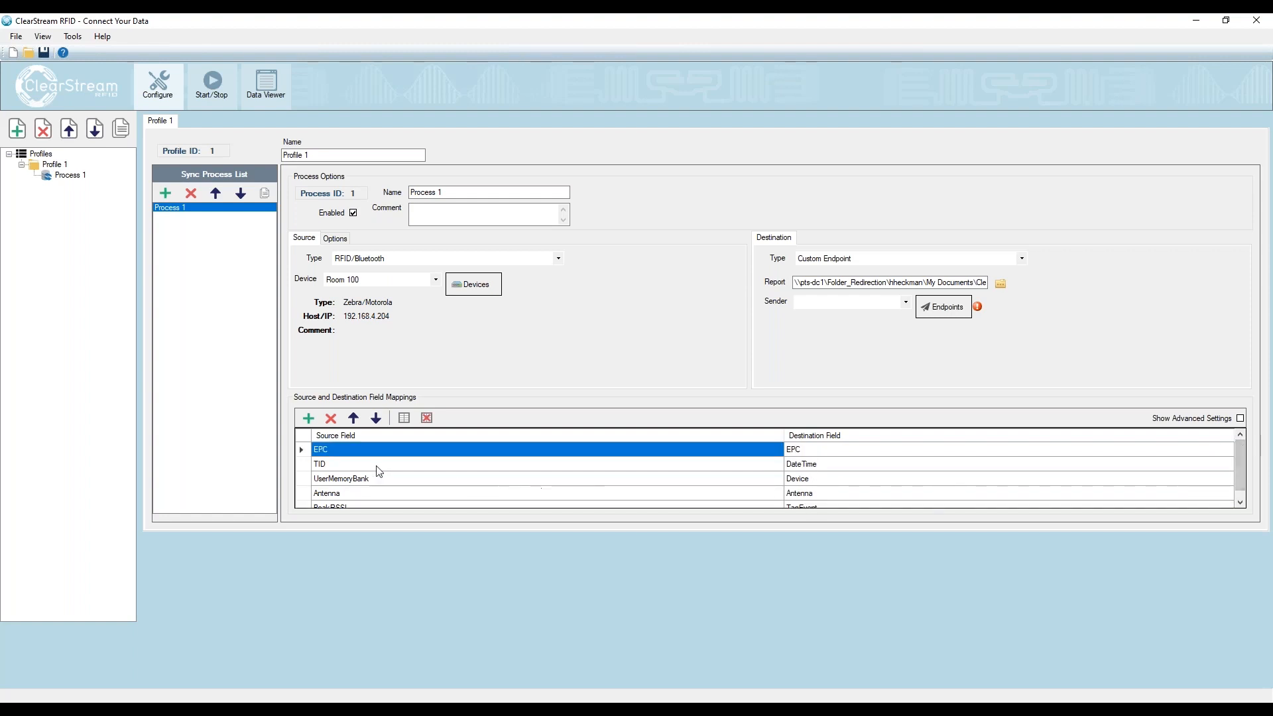
{"action": "left_click", "coordinate": [357, 465]}
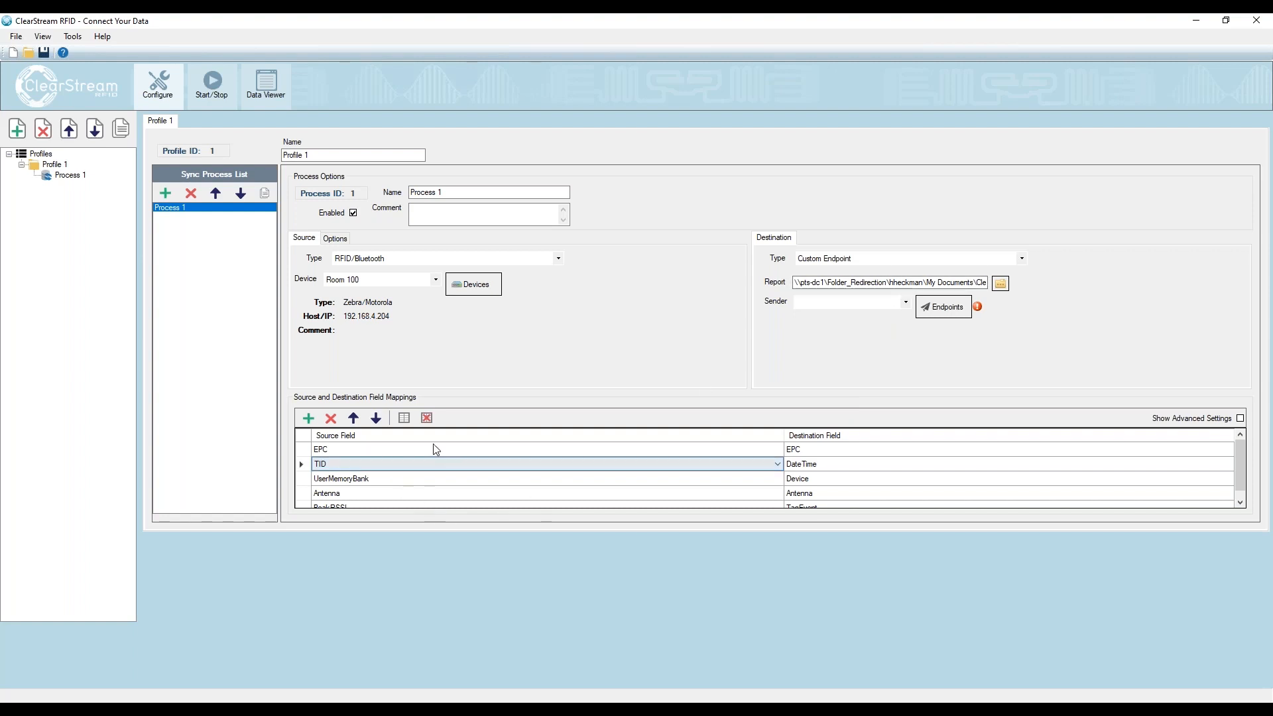
{"action": "left_click", "coordinate": [447, 467]}
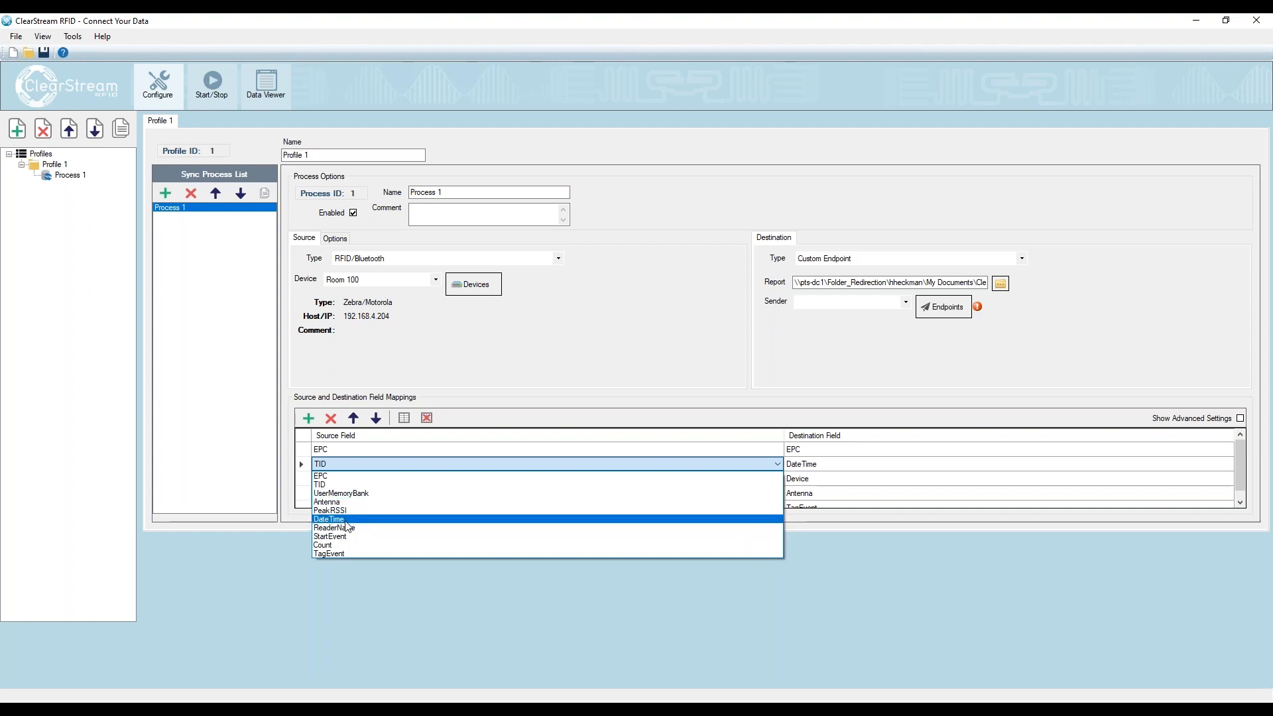
{"action": "left_click", "coordinate": [362, 519]}
- Map the ReaderName source field to the Device destination field and the TagEvent source field to the TagEvent destination field
{"action": "left_click", "coordinate": [371, 483]}
{"action": "left_click", "coordinate": [400, 482]}
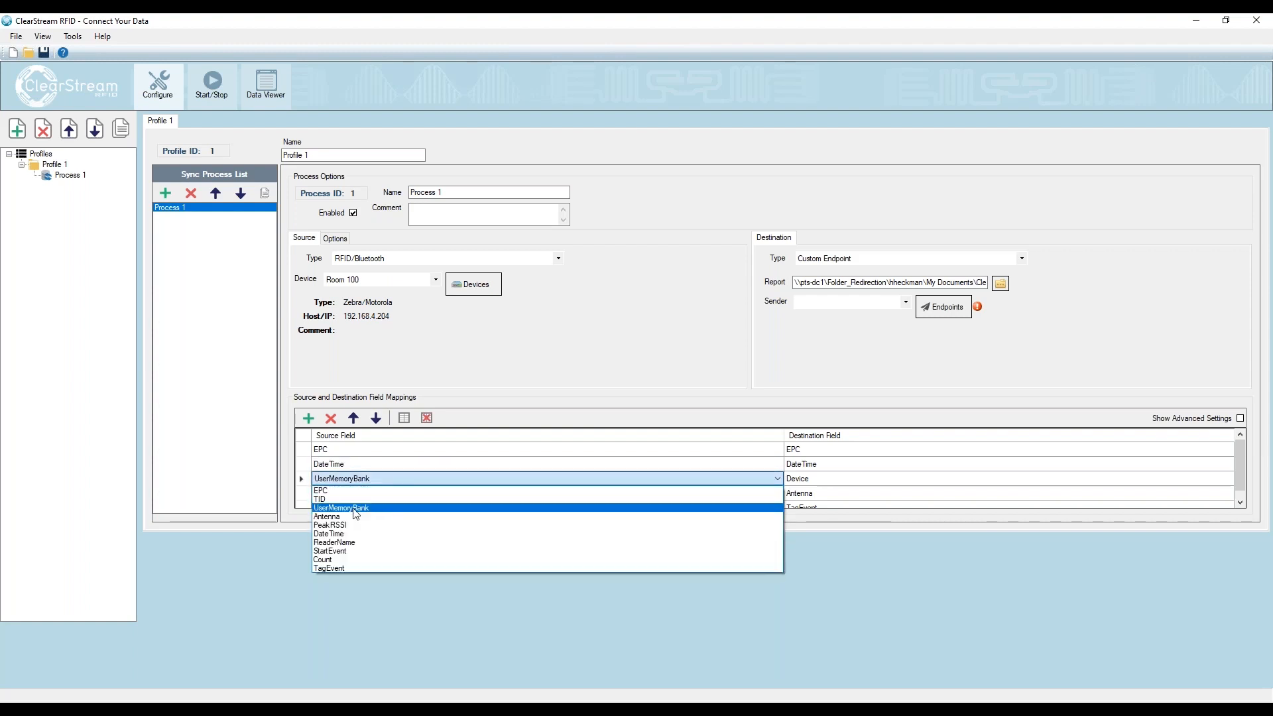
{"action": "left_click", "coordinate": [344, 543]}
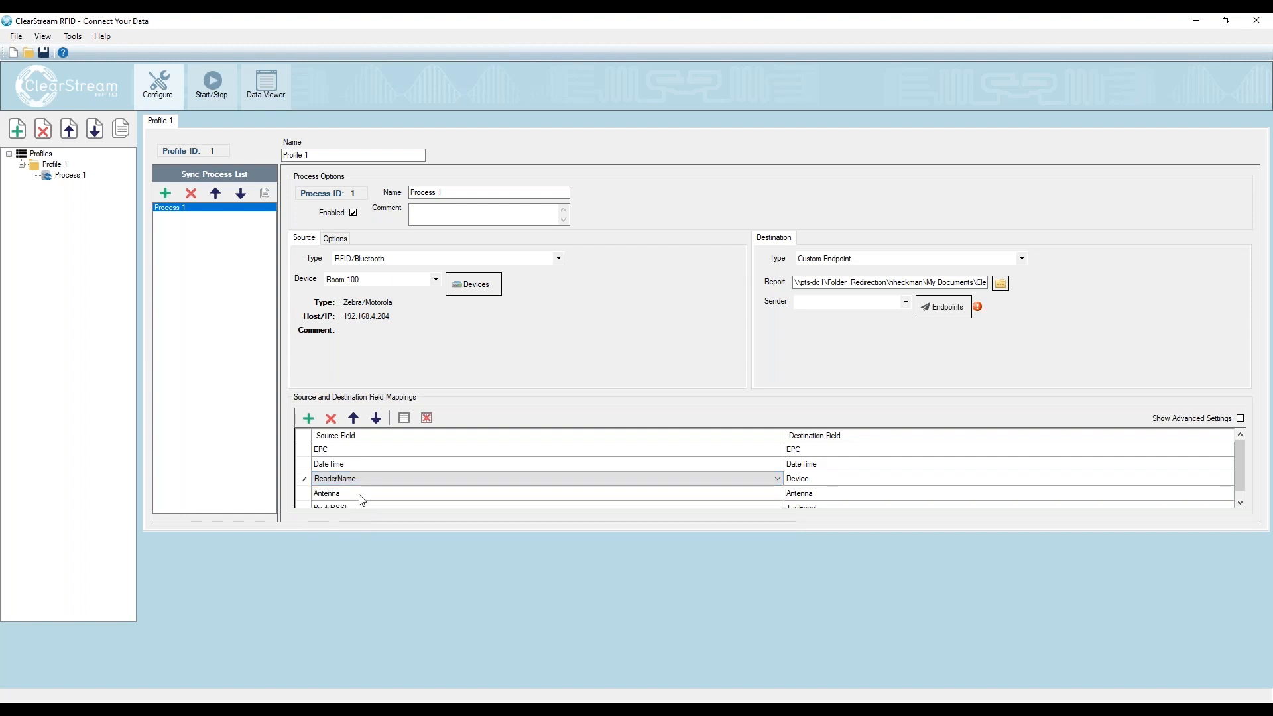
{"action": "left_click", "coordinate": [376, 508]}
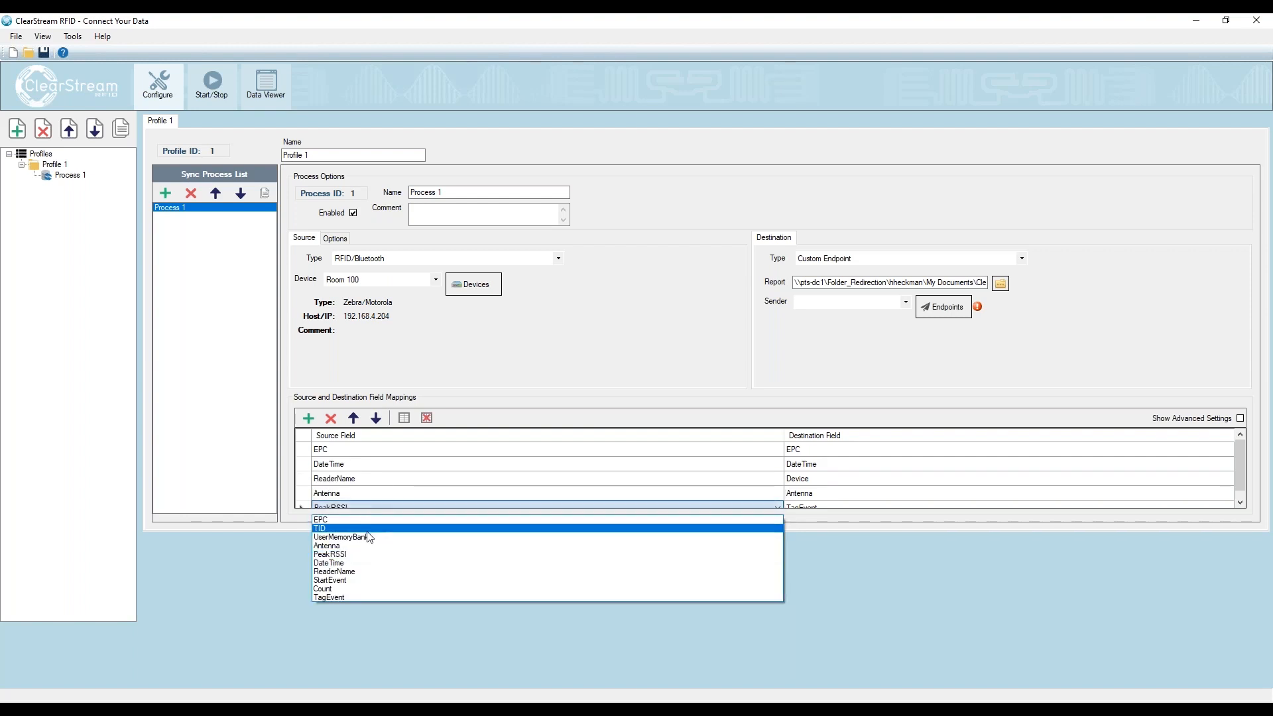
{"action": "left_click", "coordinate": [364, 598]}
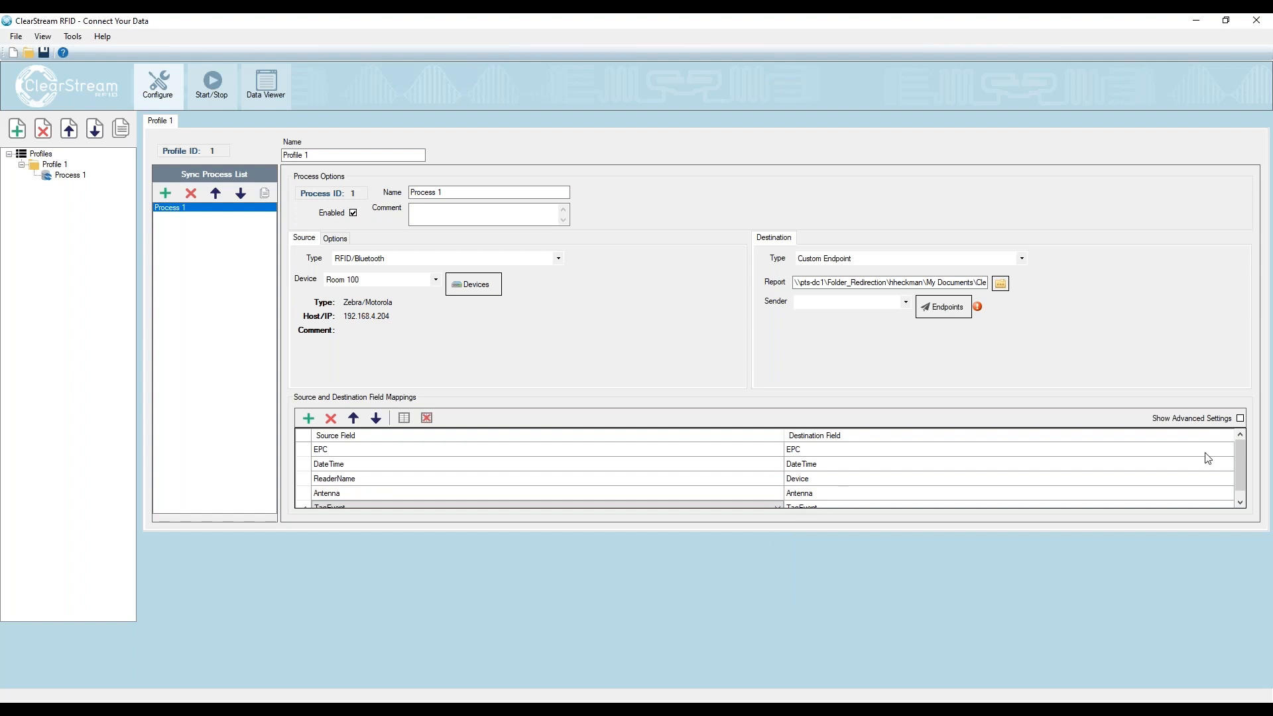
{"action": "scroll", "coordinate": [1242, 464], "scroll_direction": "down", "scroll_amount": 1}
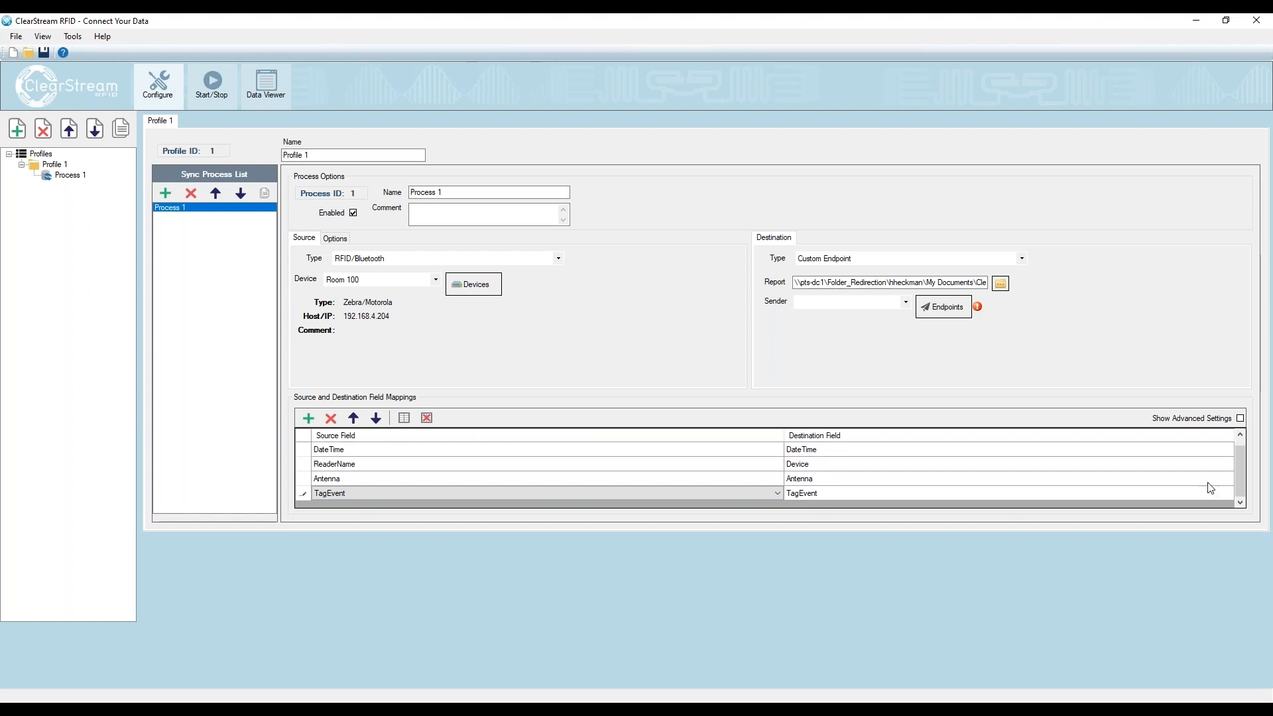
{"action": "scroll", "coordinate": [1240, 468], "scroll_direction": "up", "scroll_amount": 1}
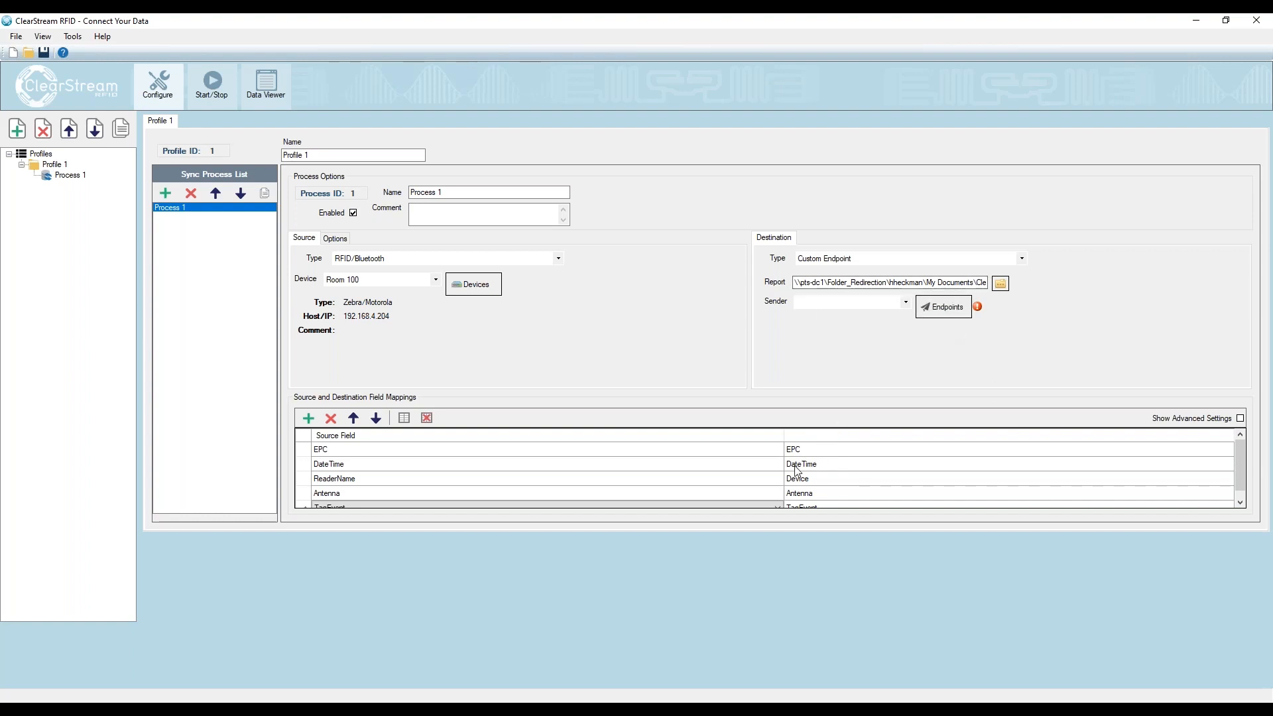
- Add a Keyboard Emulation (HID) endpoint as the custom endpoint's sender and close the endpoint configuration
{"action": "left_click", "coordinate": [944, 309]}
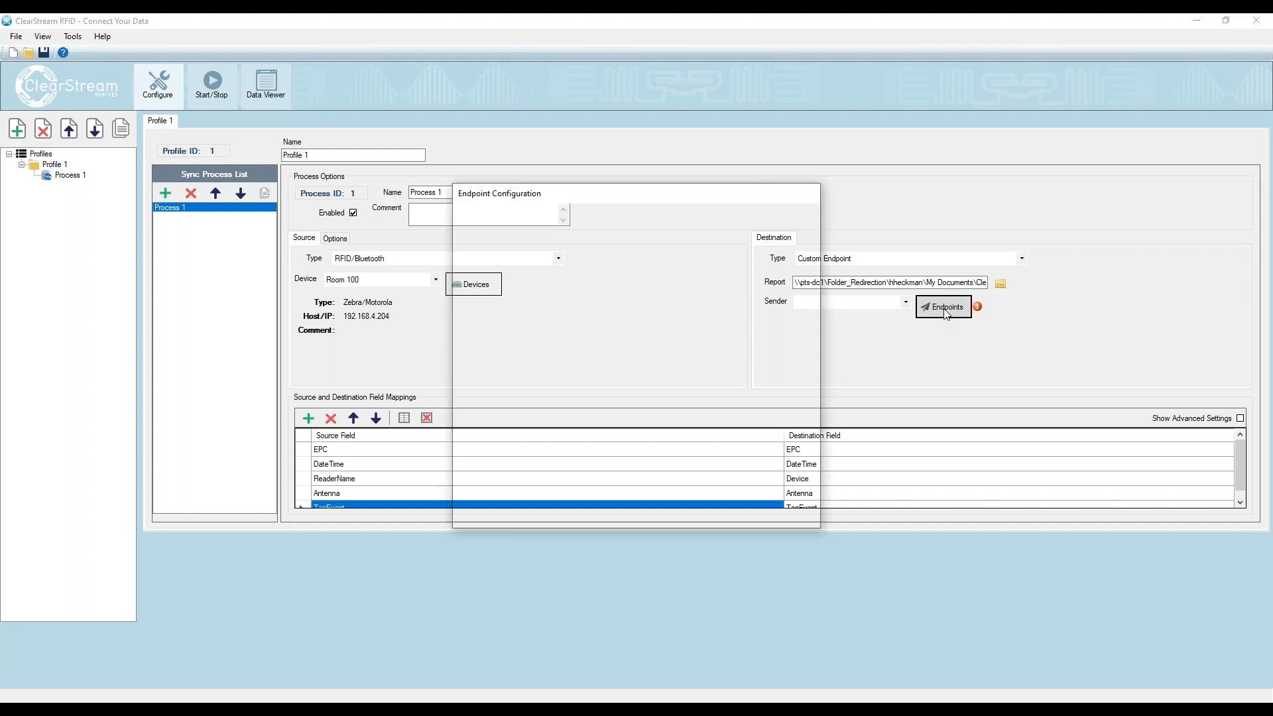
{"action": "left_click", "coordinate": [497, 221]}
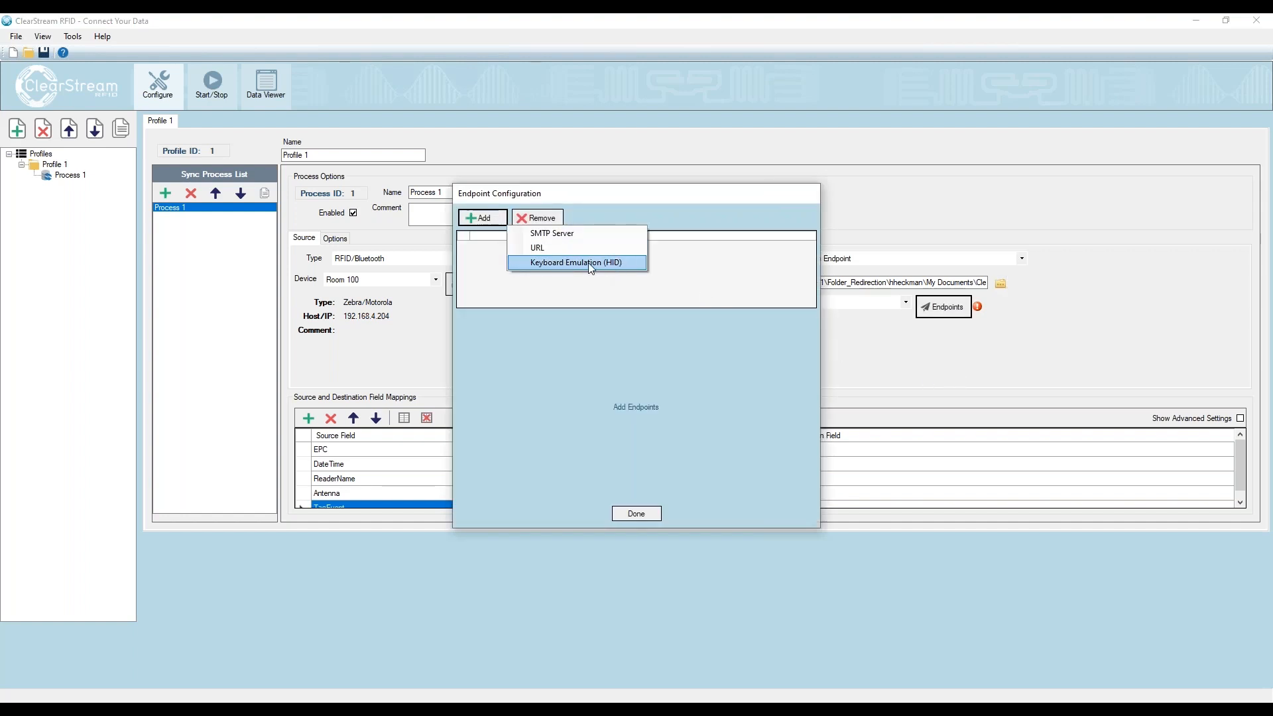
{"action": "left_click", "coordinate": [613, 263]}
{"action": "left_click", "coordinate": [633, 514]}
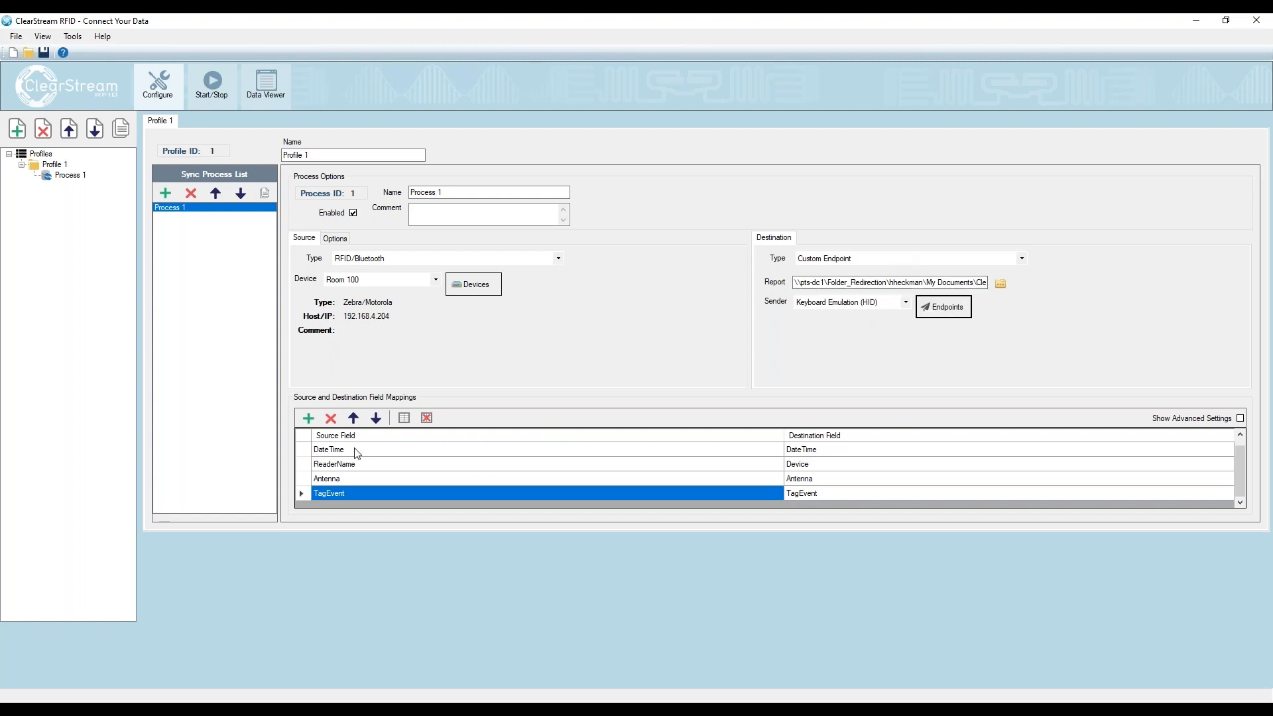
{"action": "left_click_drag", "start_coordinate": [1239, 459], "coordinate": [1240, 441]}
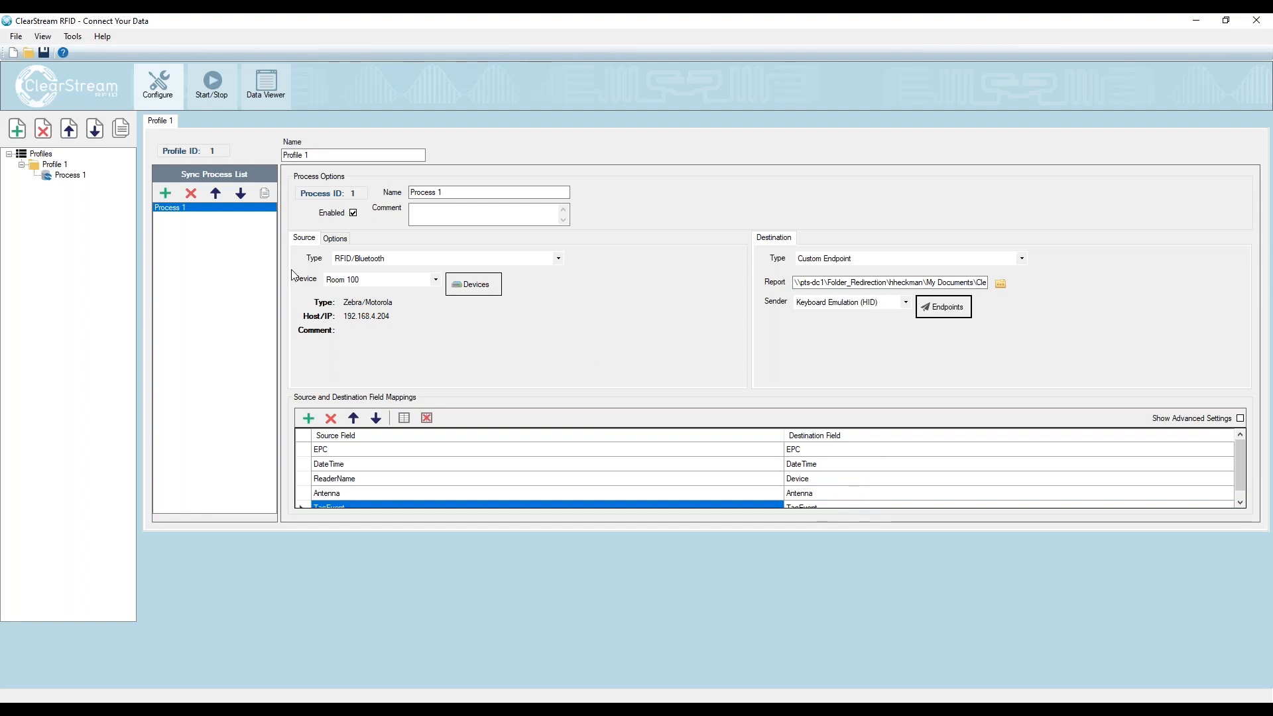
- Rename the process as FX9600
{"action": "left_click_drag", "start_coordinate": [458, 193], "coordinate": [382, 194]}
{"action": "type", "text": "FX8600"}
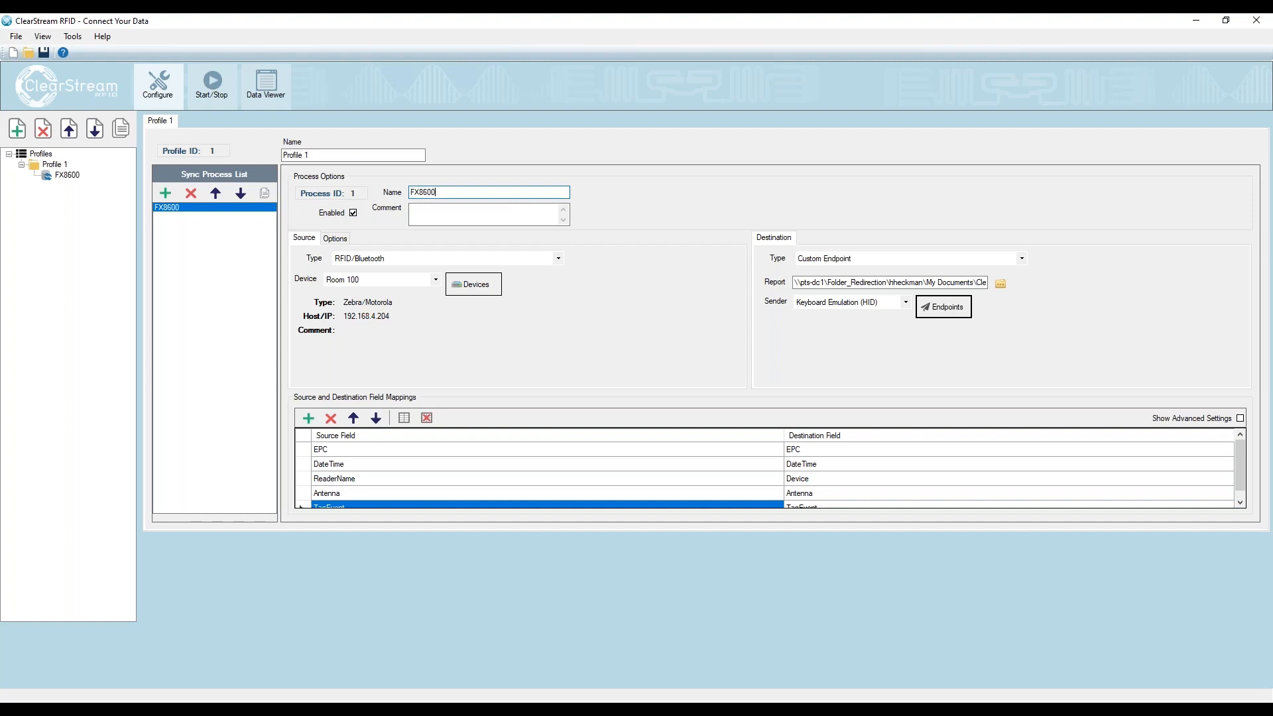
{"action": "left_click_drag", "start_coordinate": [453, 191], "coordinate": [422, 191]}
{"action": "type", "text": "9600"}
{"action": "left_click", "coordinate": [419, 215]}
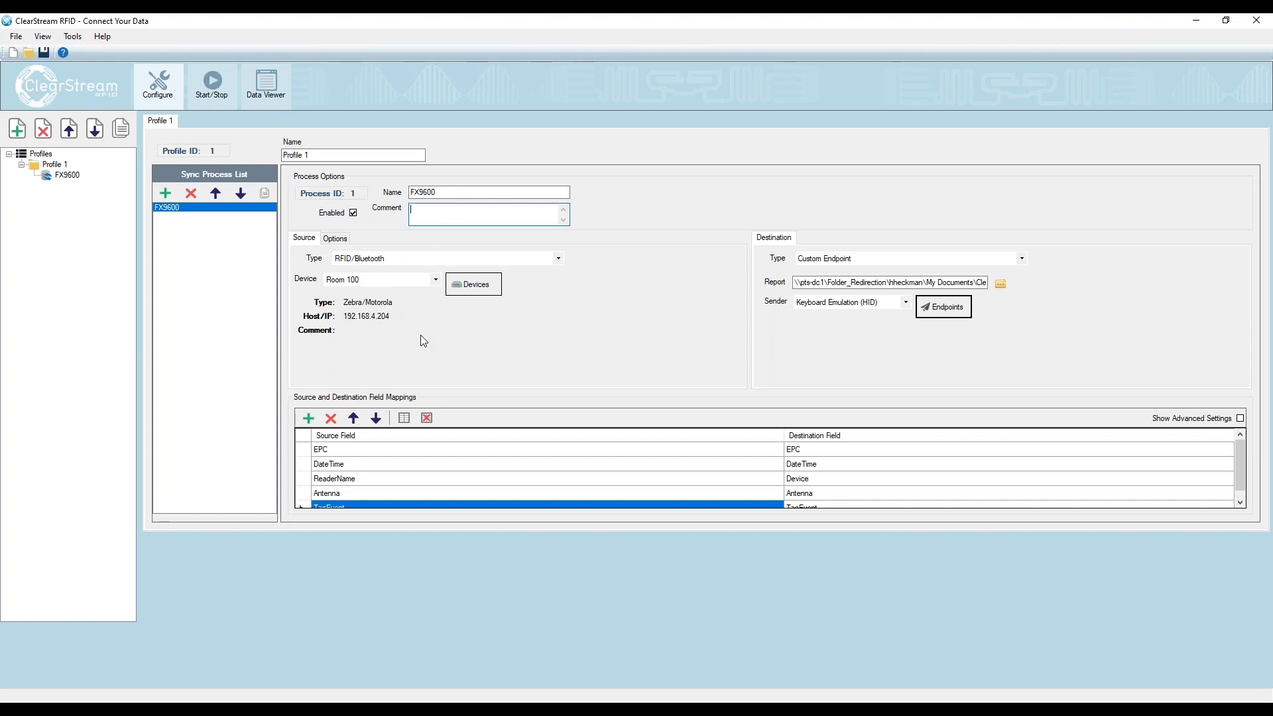
- Start only the Room 100 reader, with the cursor in a blank Notepad document to receive its keyboard output
{"action": "left_click", "coordinate": [211, 85]}
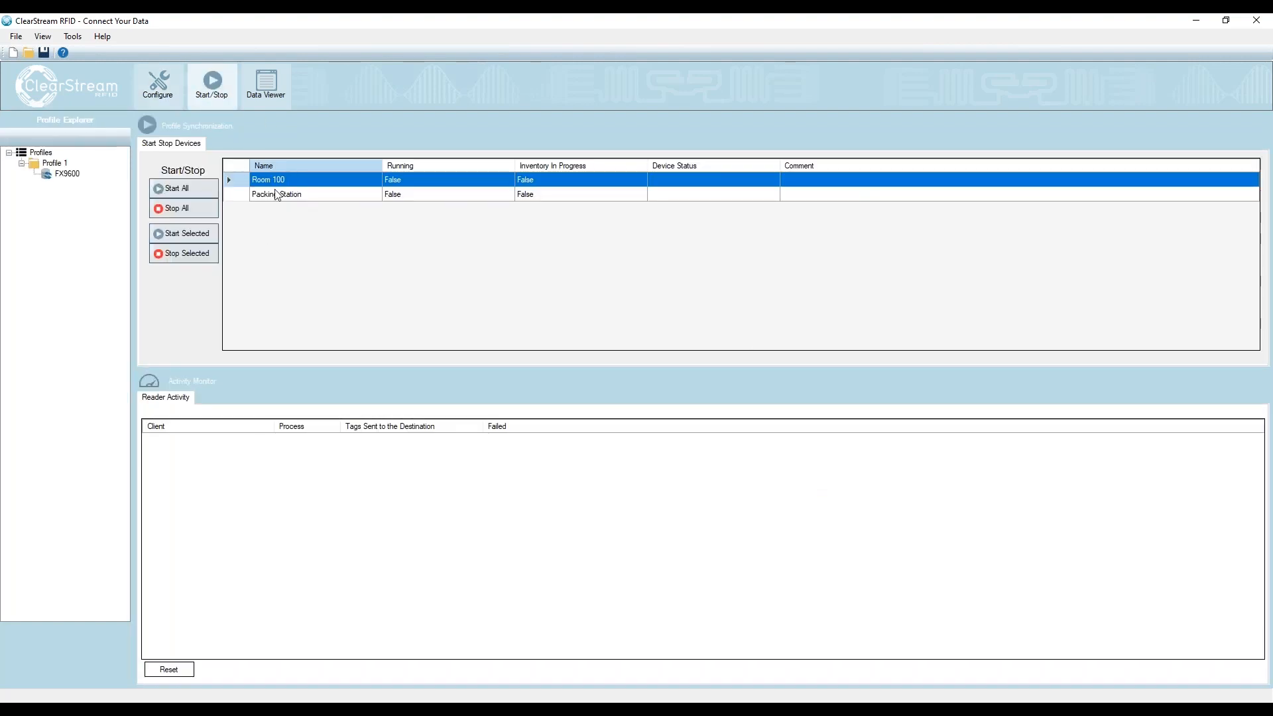
{"action": "left_click", "coordinate": [462, 711]}
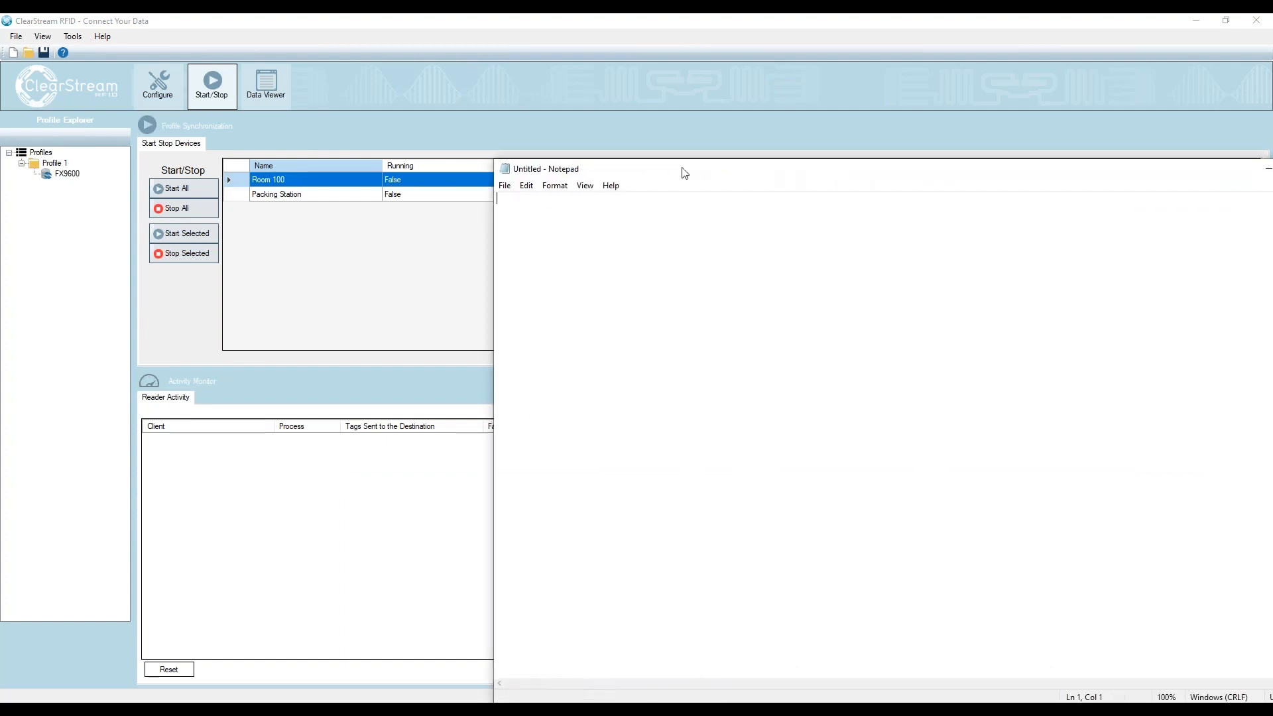
{"action": "left_click", "coordinate": [179, 235]}
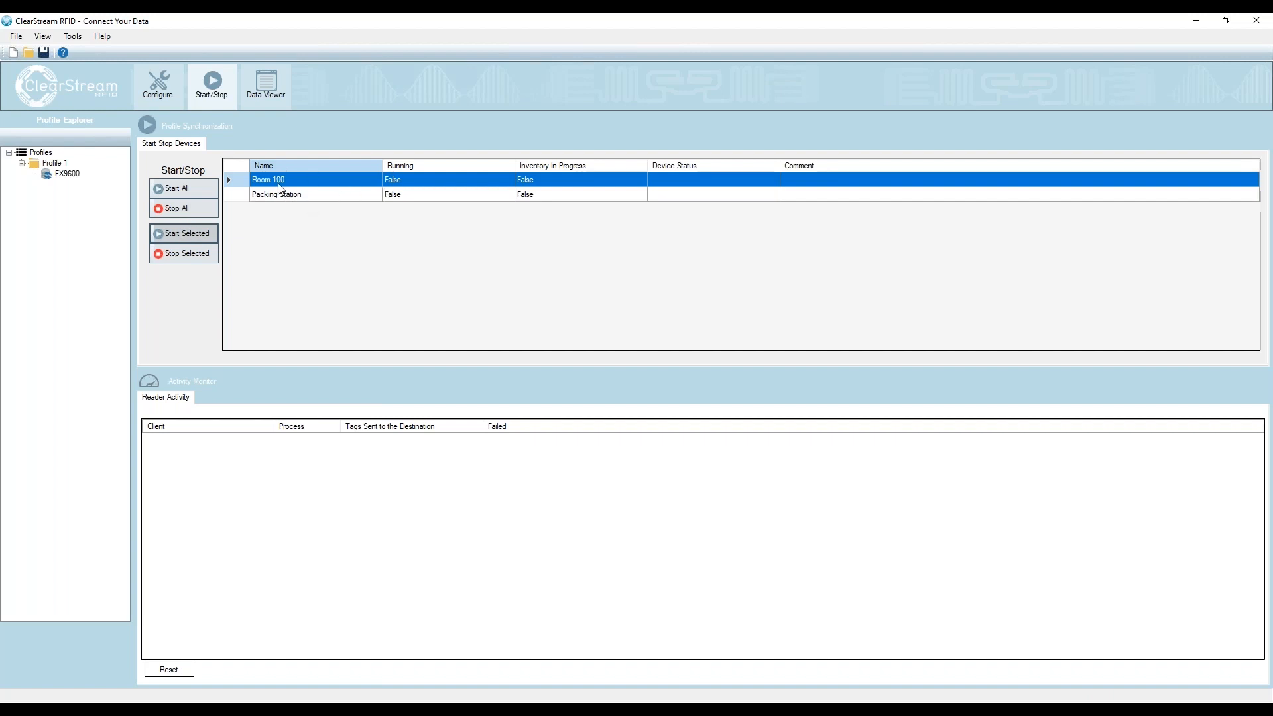
{"action": "left_click", "coordinate": [586, 662]}
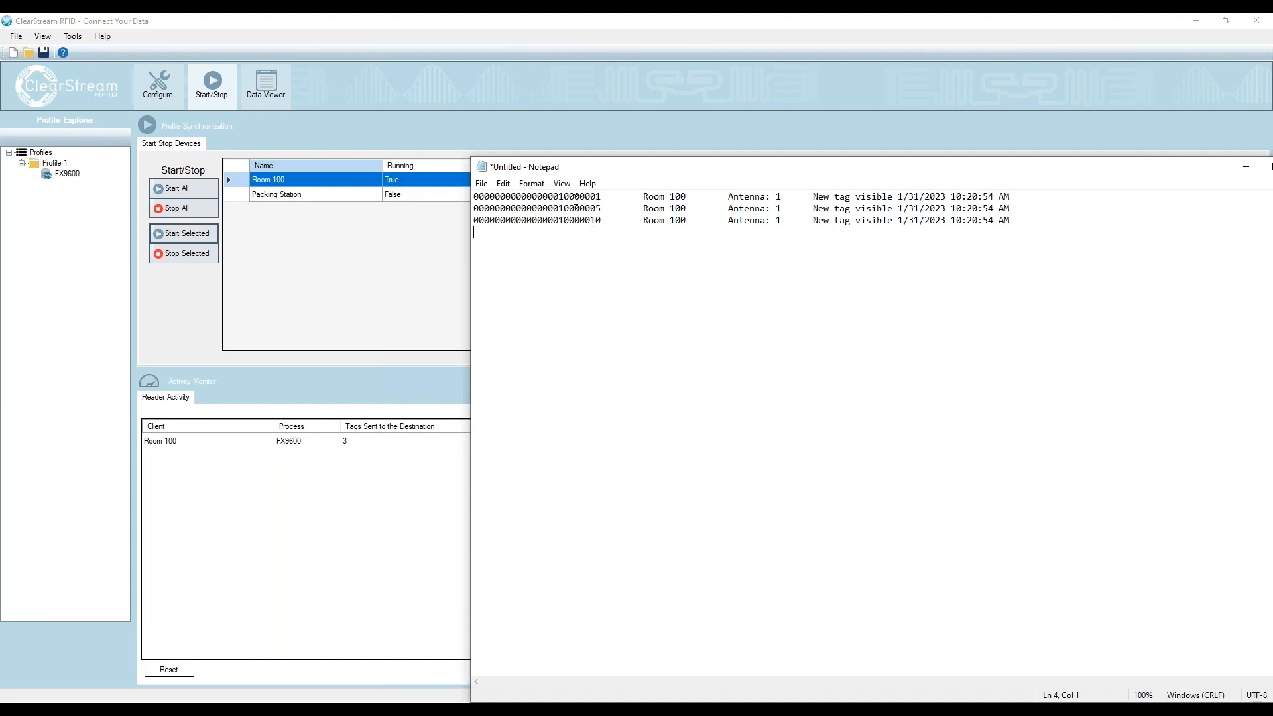
- Examine the EPC, reader name, antenna, tag event and timestamp in the first Notepad record, and return the cursor to the end of the document
{"action": "left_click_drag", "start_coordinate": [601, 196], "coordinate": [474, 197]}
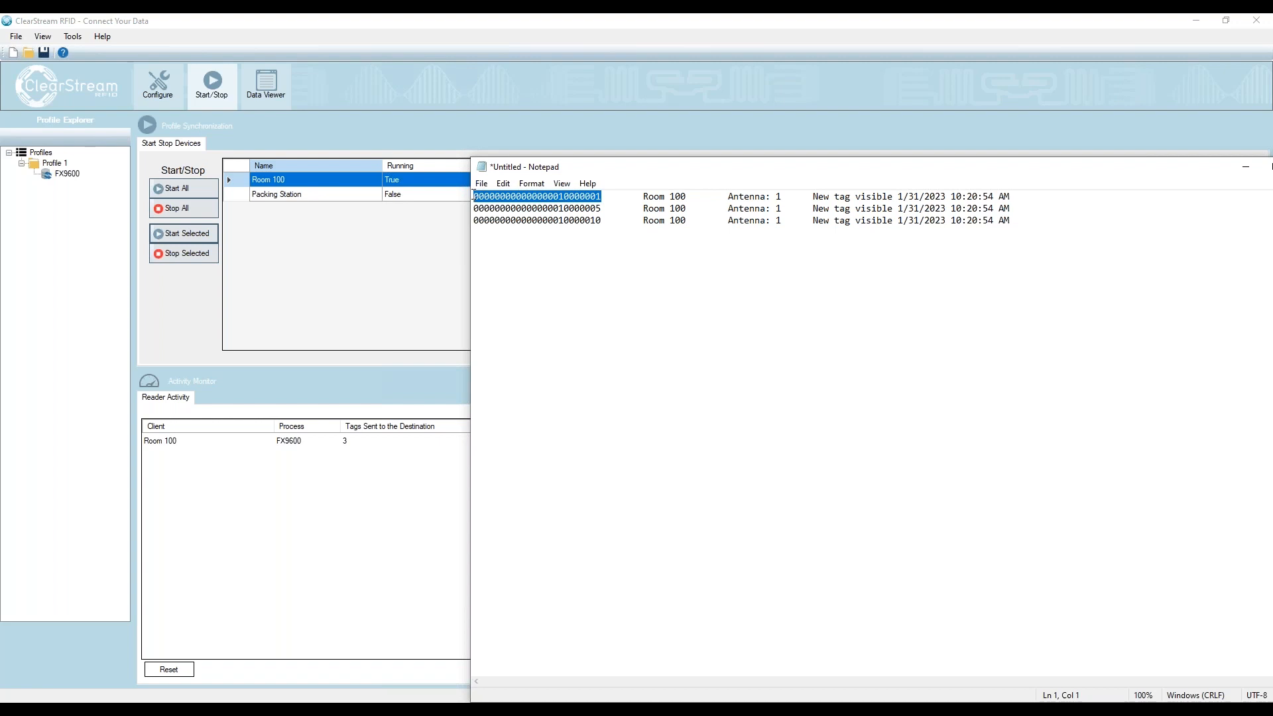
{"action": "left_click_drag", "start_coordinate": [643, 197], "coordinate": [894, 197]}
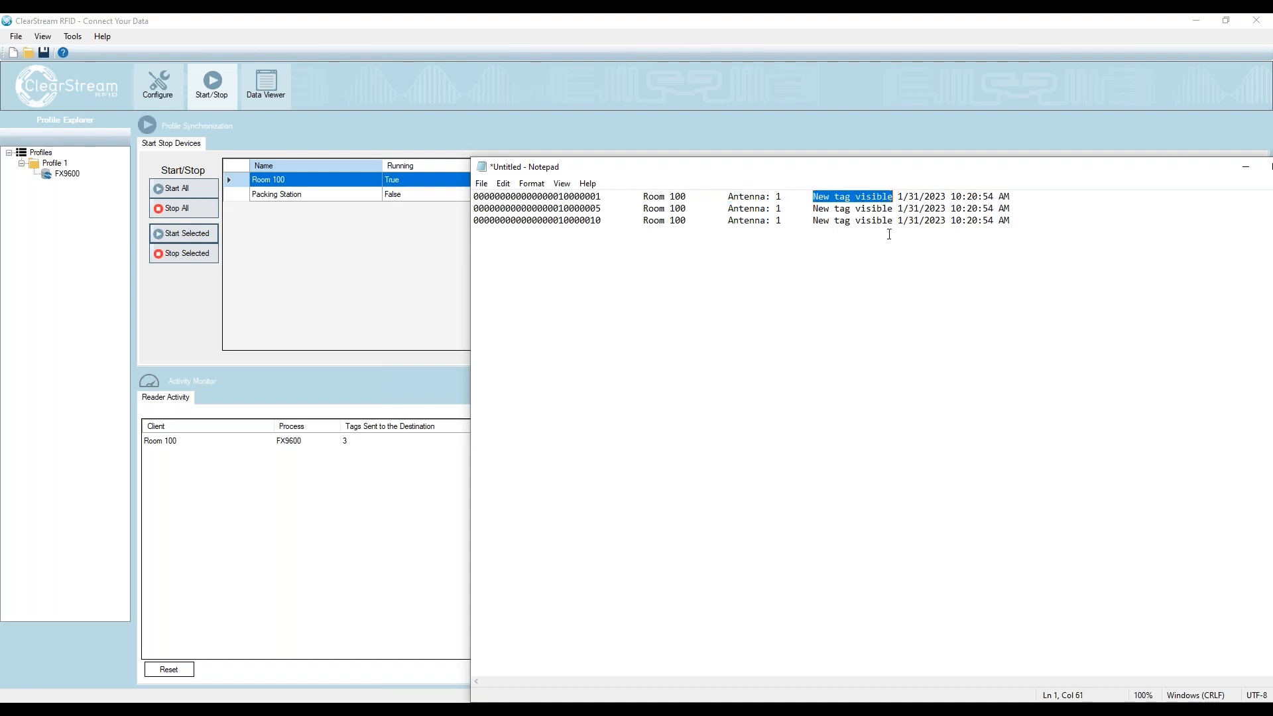
{"action": "left_click_drag", "start_coordinate": [1038, 197], "coordinate": [900, 197]}
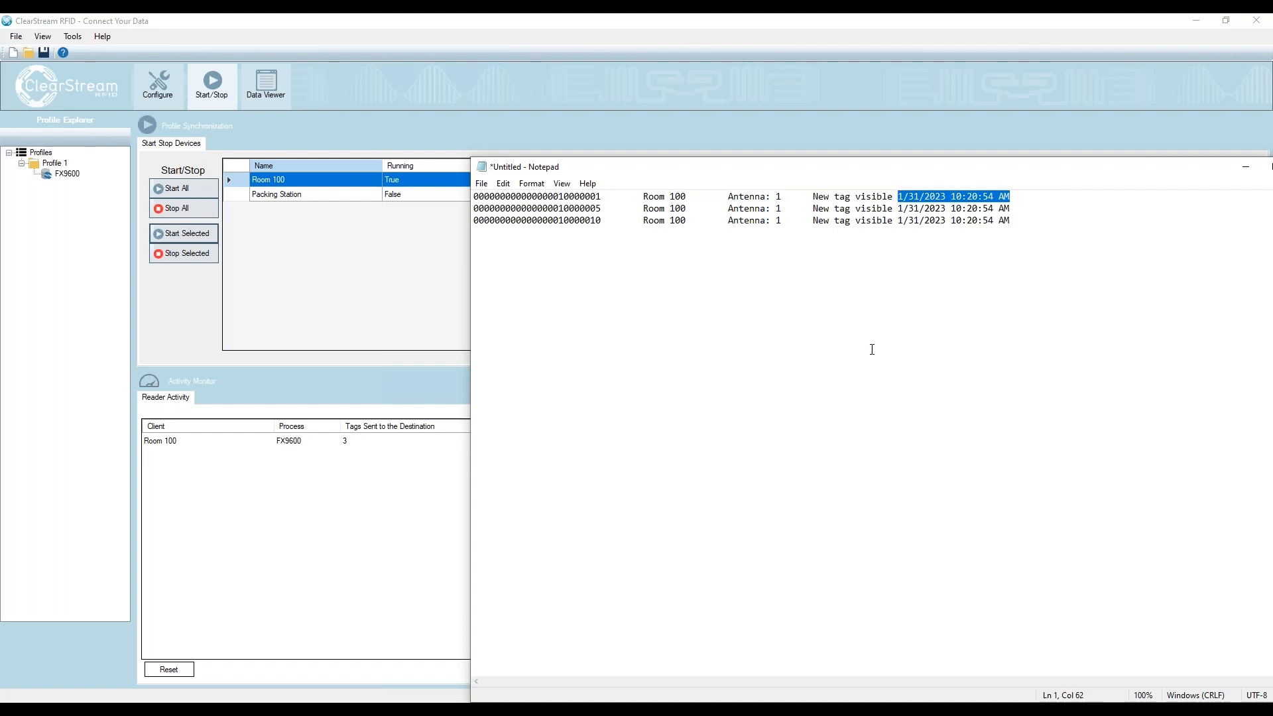
{"action": "left_click", "coordinate": [1049, 234]}
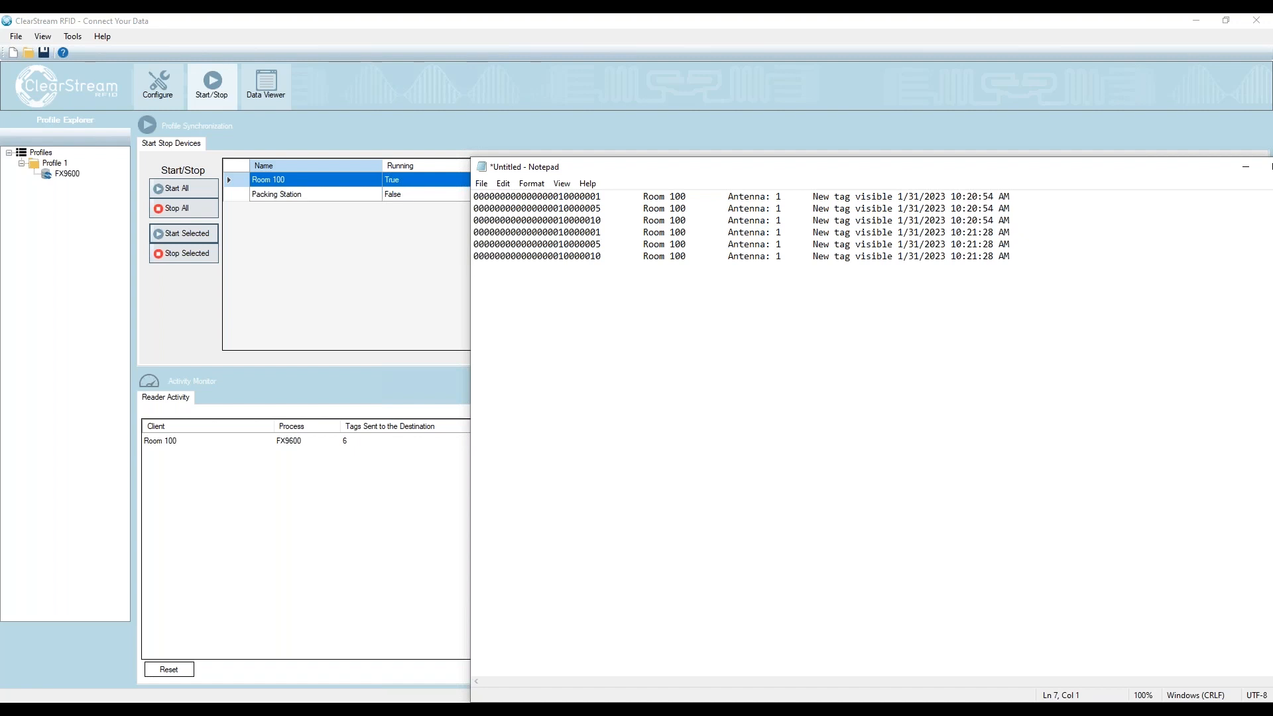
{"action": "left_click_drag", "start_coordinate": [970, 170], "coordinate": [928, 713]}
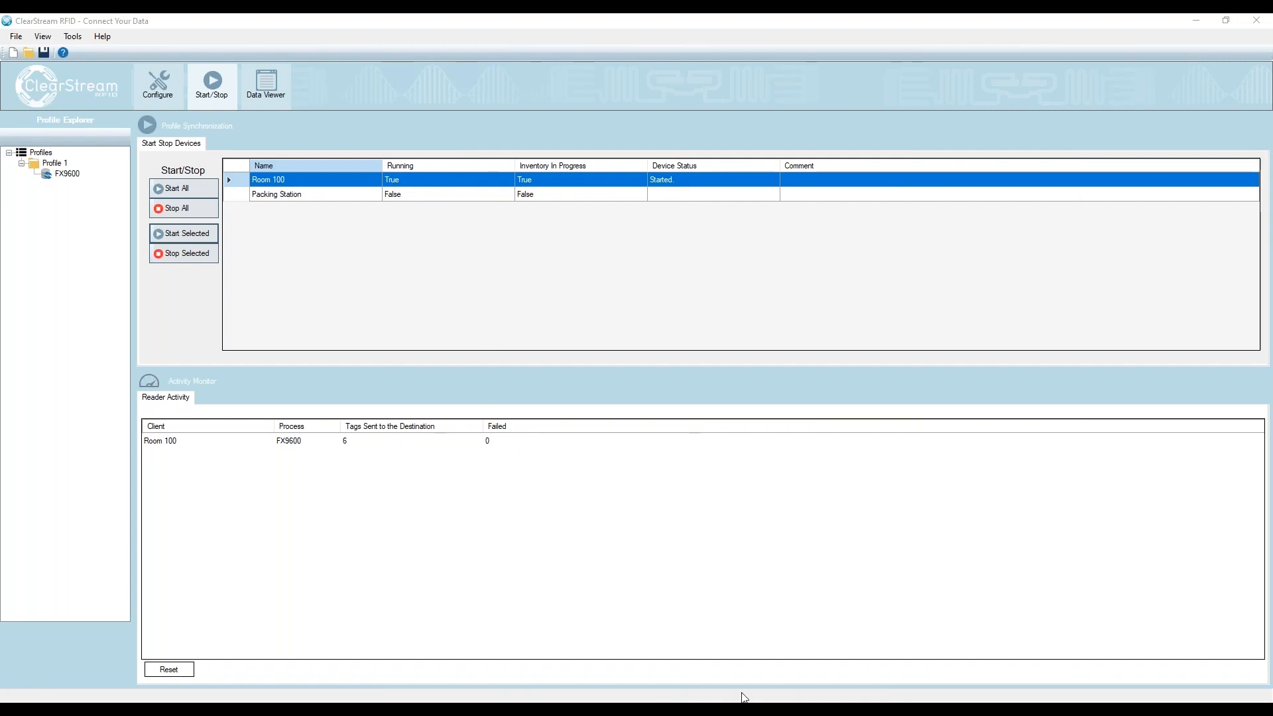
{"action": "left_click_drag", "start_coordinate": [1272, 192], "coordinate": [600, 117]}
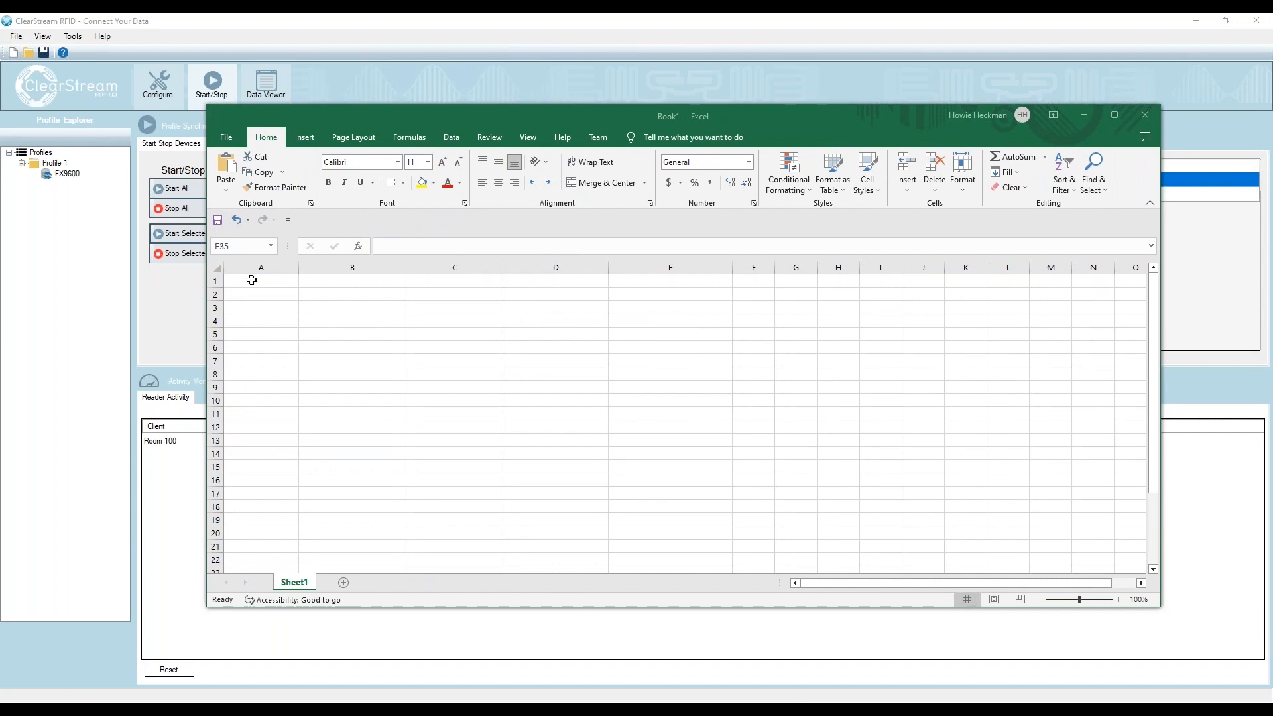
{"action": "left_click_drag", "start_coordinate": [528, 121], "coordinate": [484, 146]}
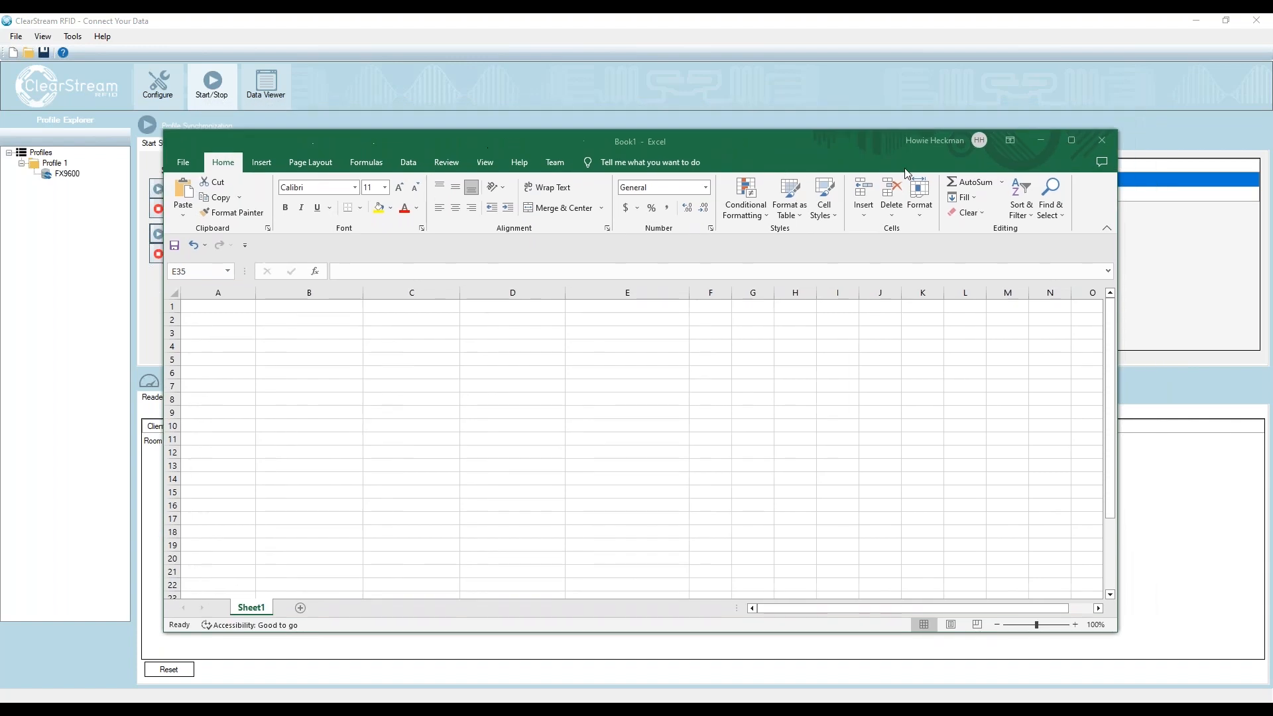
{"action": "left_click_drag", "start_coordinate": [806, 138], "coordinate": [799, 118]}
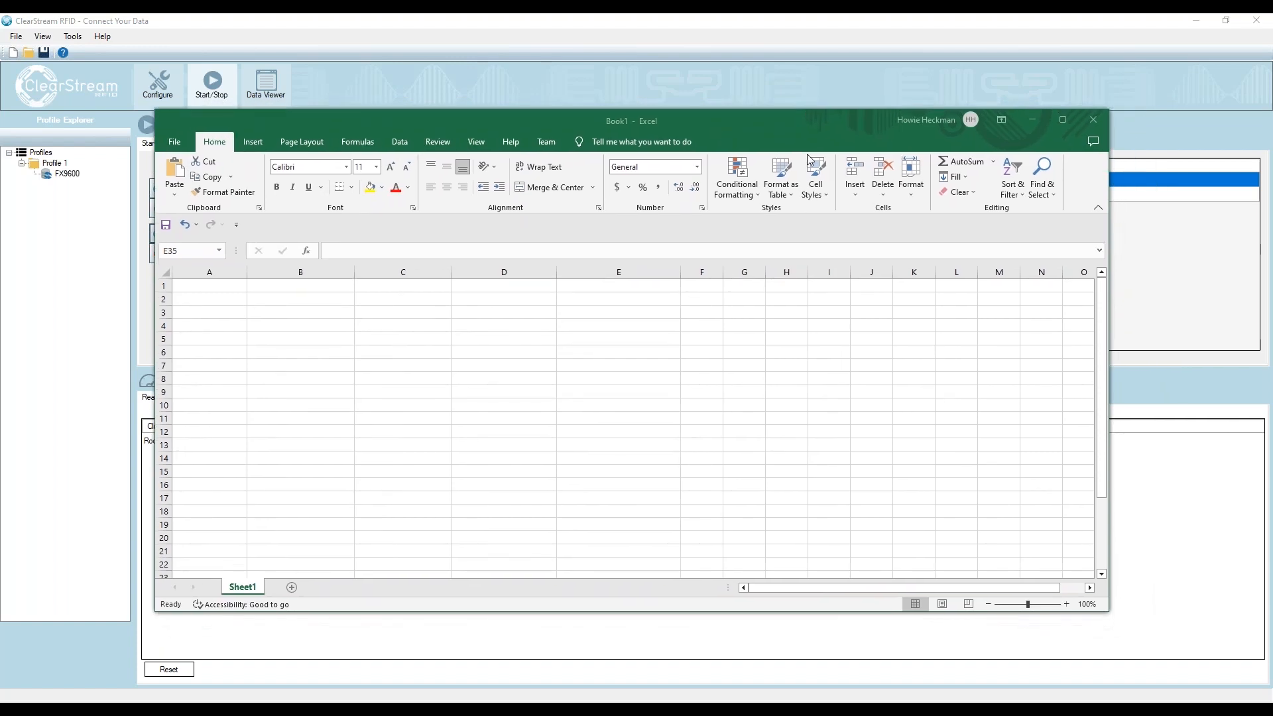
{"action": "left_click", "coordinate": [1094, 120]}
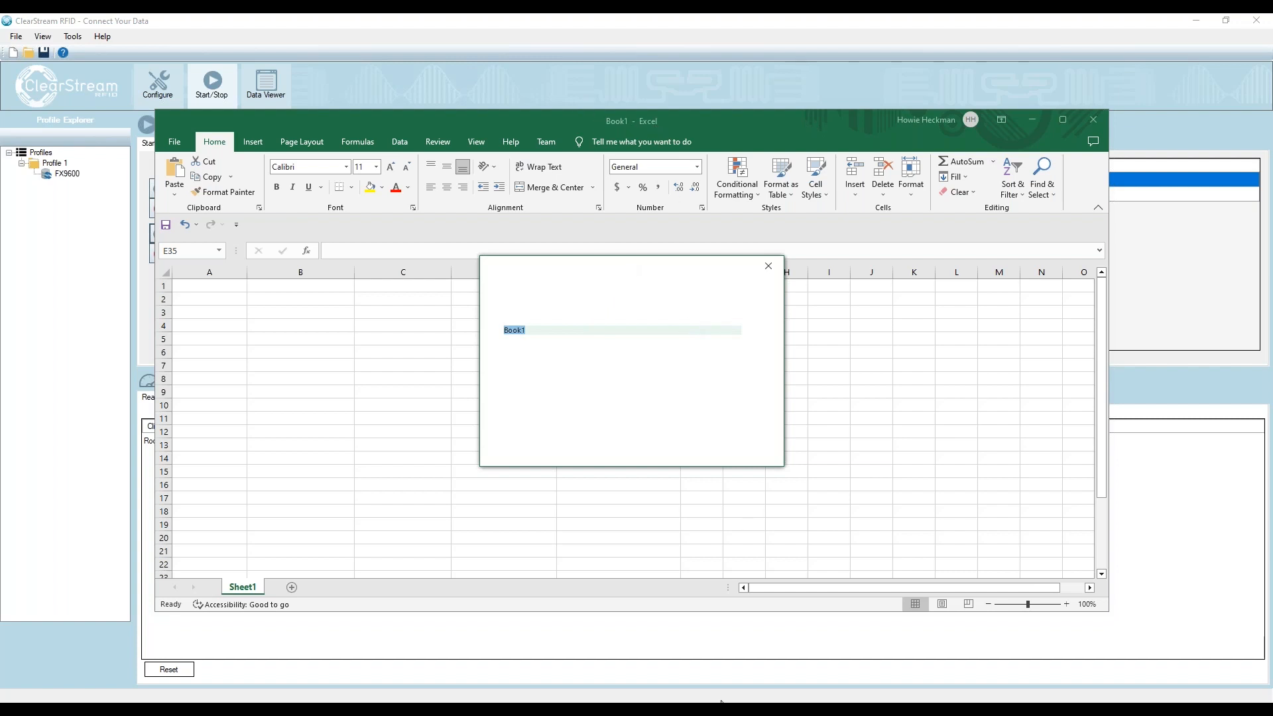
{"action": "left_click", "coordinate": [768, 266]}
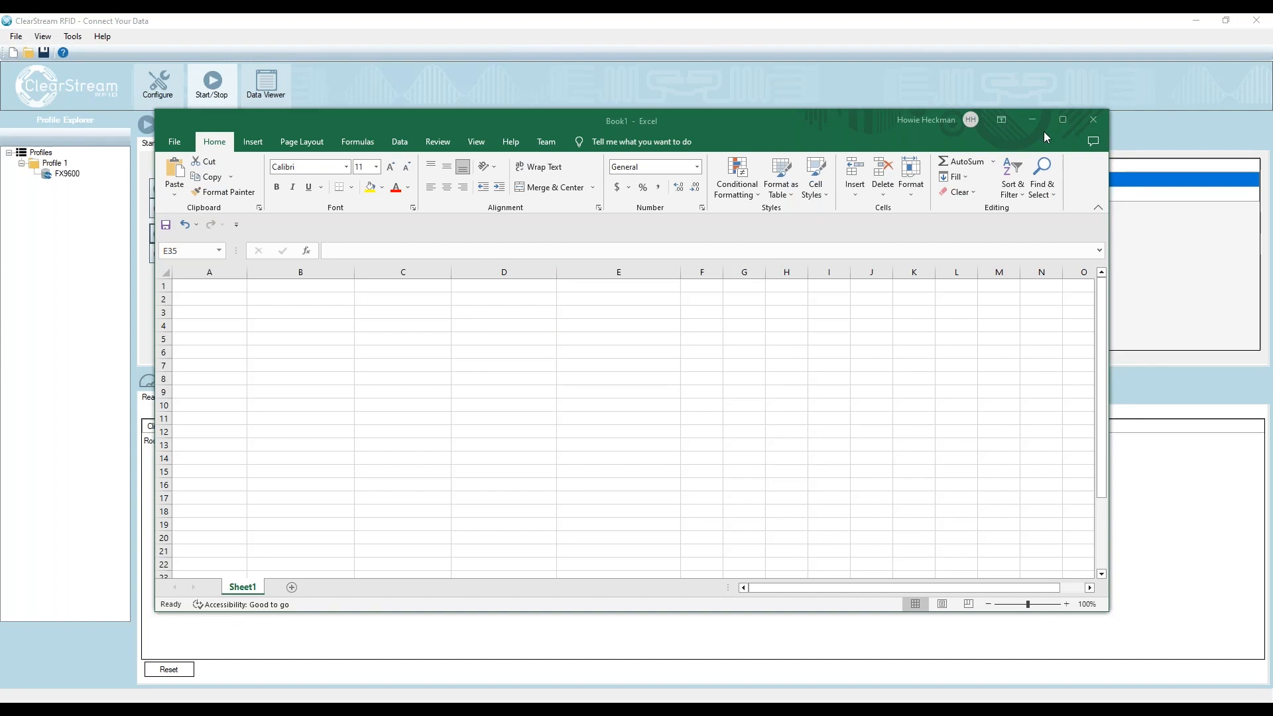
{"action": "left_click_drag", "start_coordinate": [557, 123], "coordinate": [1272, 121]}
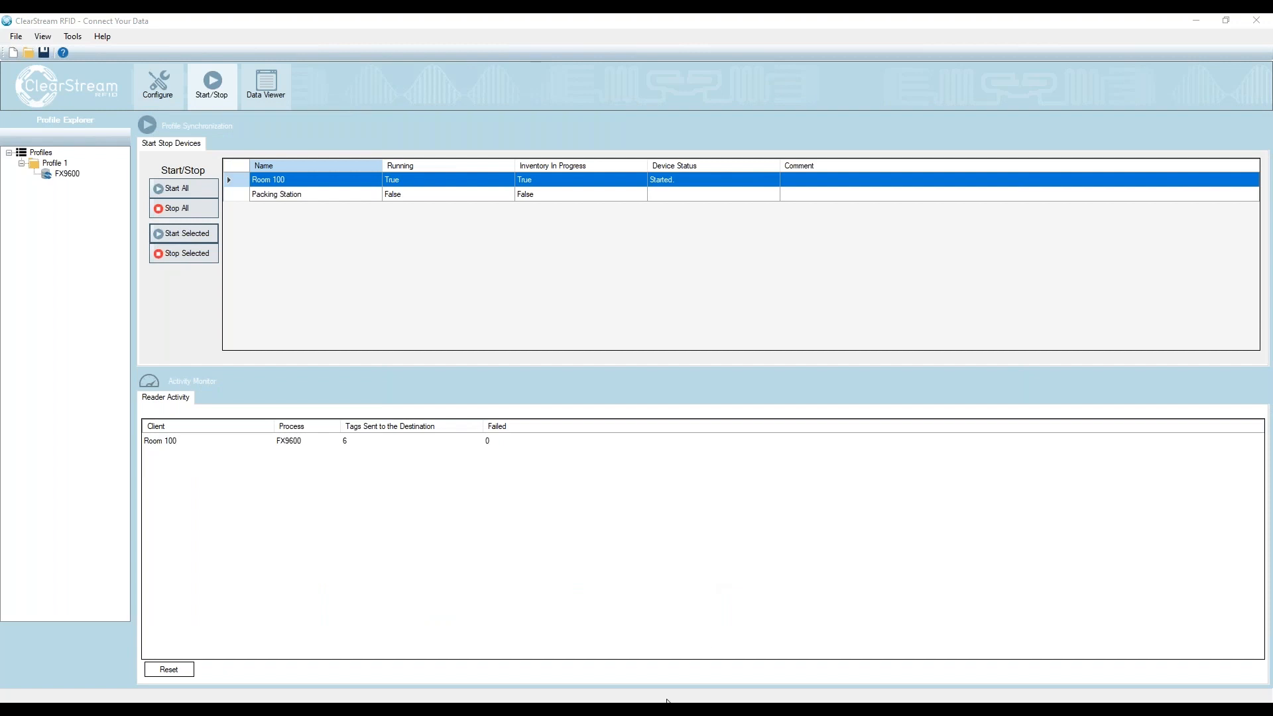
- Review the tag records in the Notepad document, move its window aside and stop the Room 100 reader
{"action": "left_click_drag", "start_coordinate": [1272, 171], "coordinate": [777, 152]}
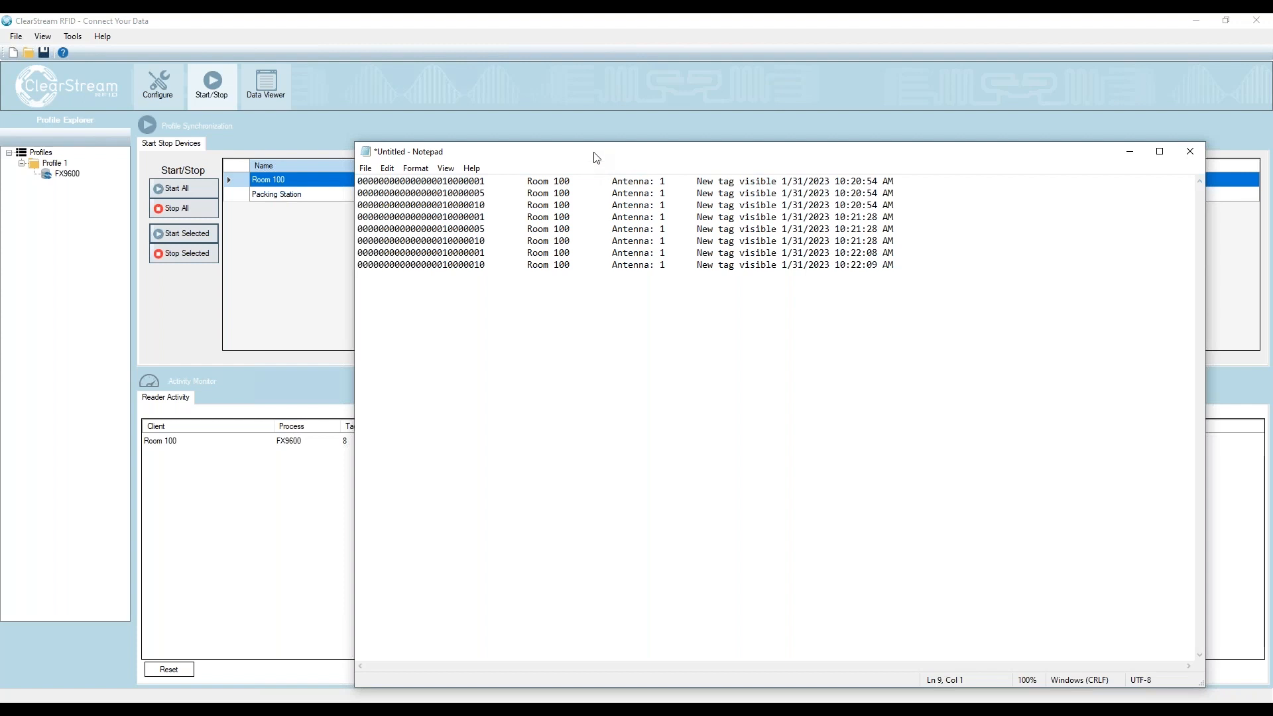
{"action": "left_click_drag", "start_coordinate": [596, 161], "coordinate": [627, 145]}
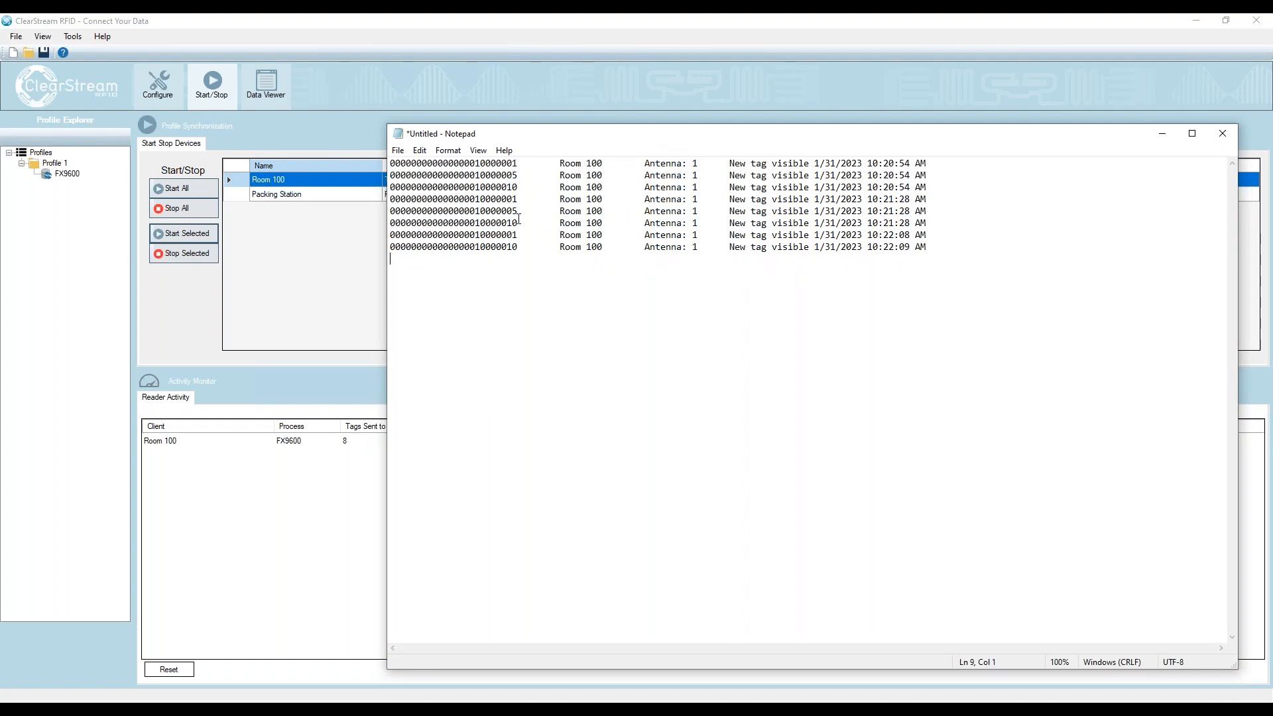
{"action": "left_click_drag", "start_coordinate": [524, 135], "coordinate": [1272, 199]}
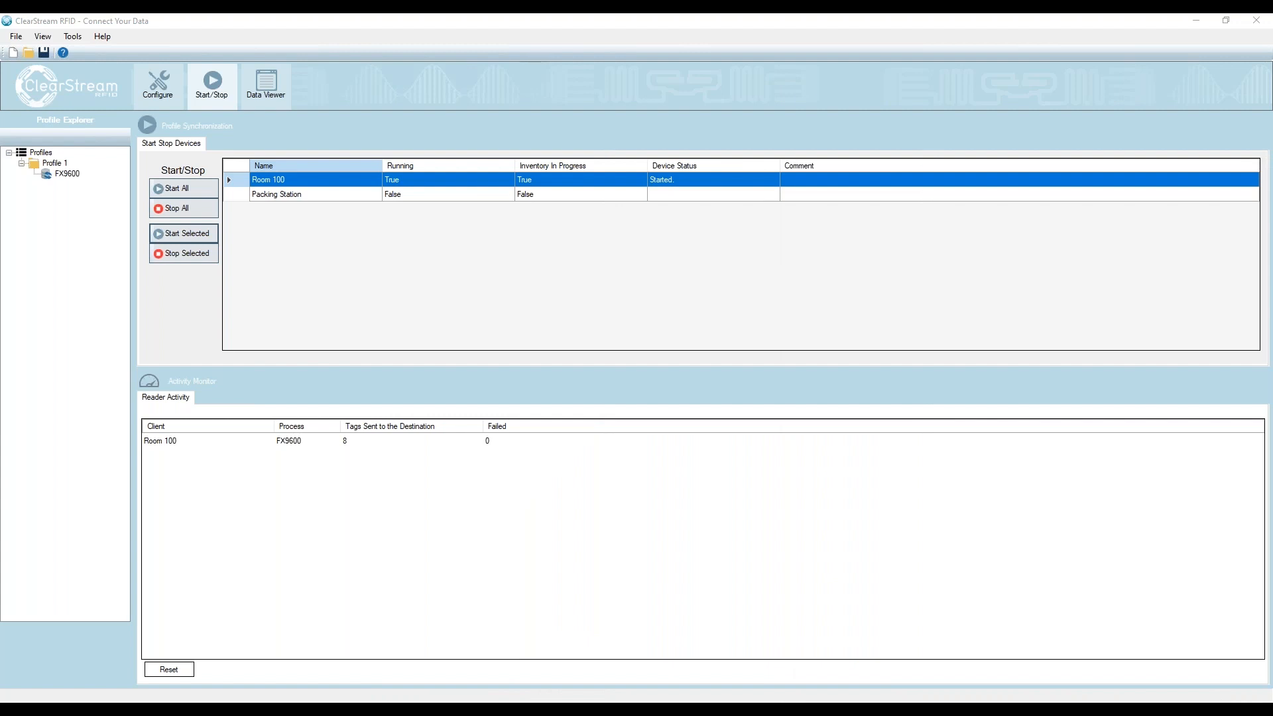
{"action": "left_click", "coordinate": [192, 253]}
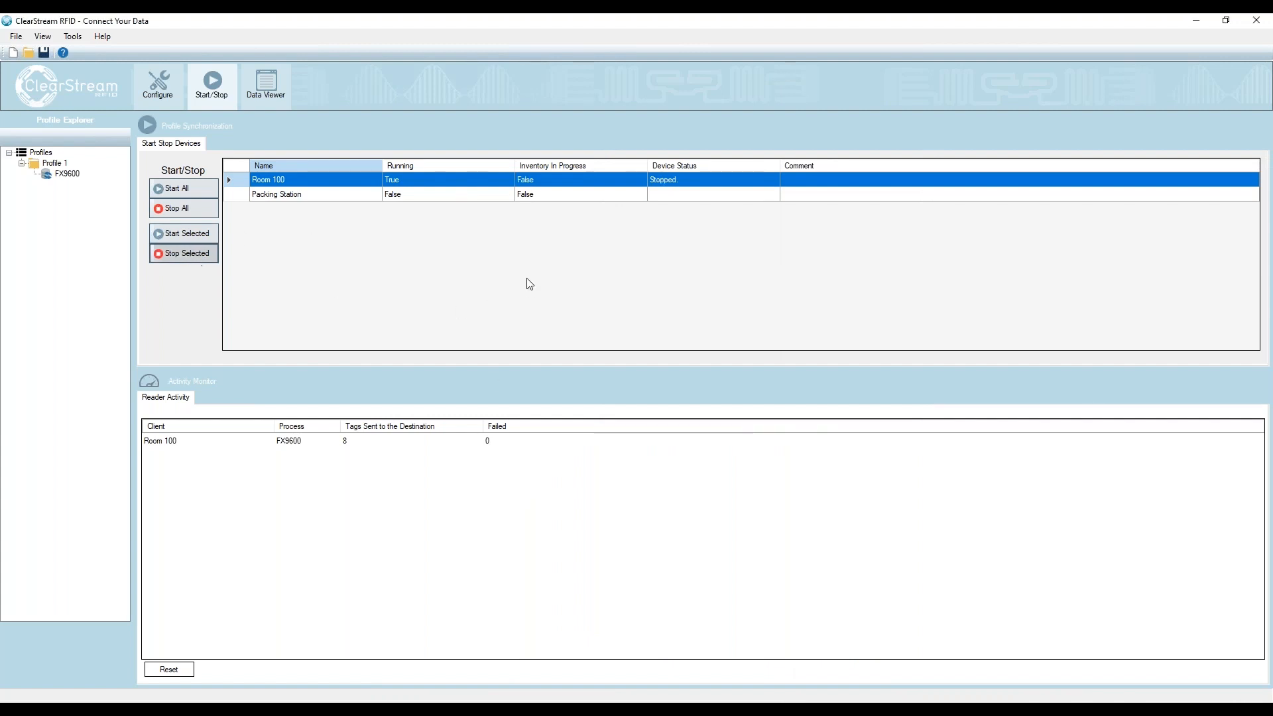
- Add a second sync process to Profile 1 and name it Feig MR102 HF
{"action": "left_click", "coordinate": [154, 85]}
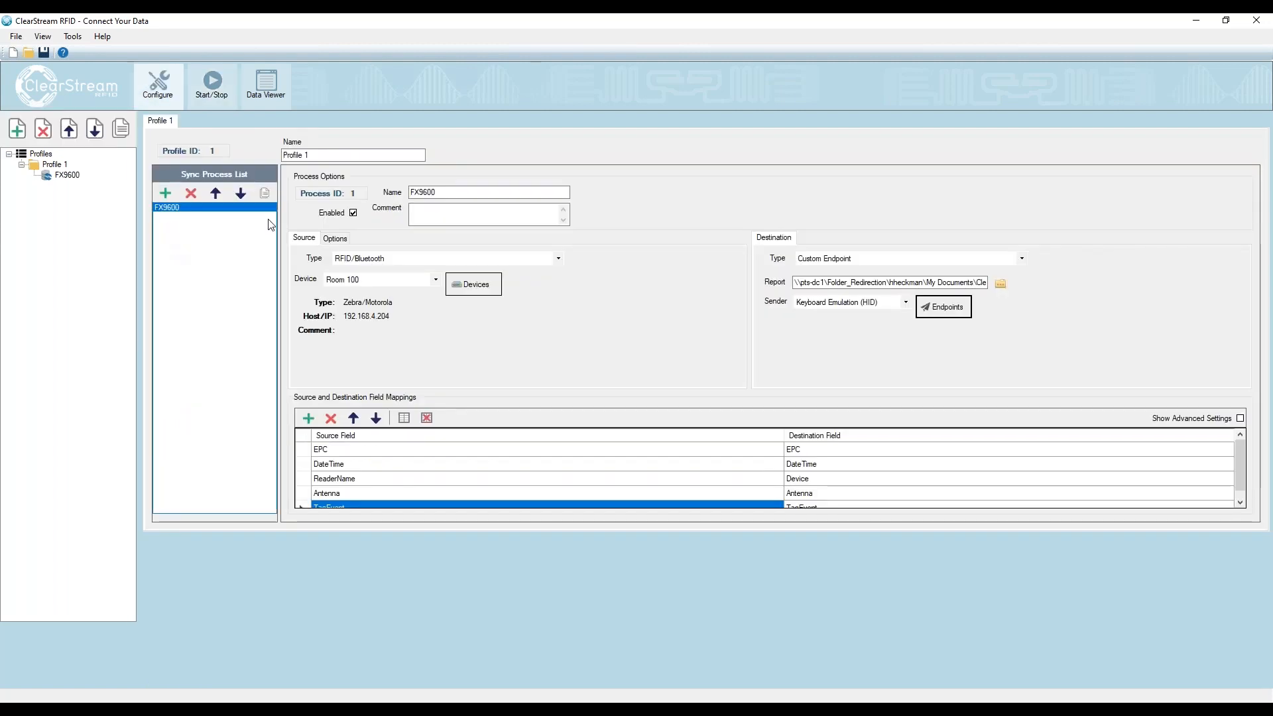
{"action": "left_click", "coordinate": [165, 193]}
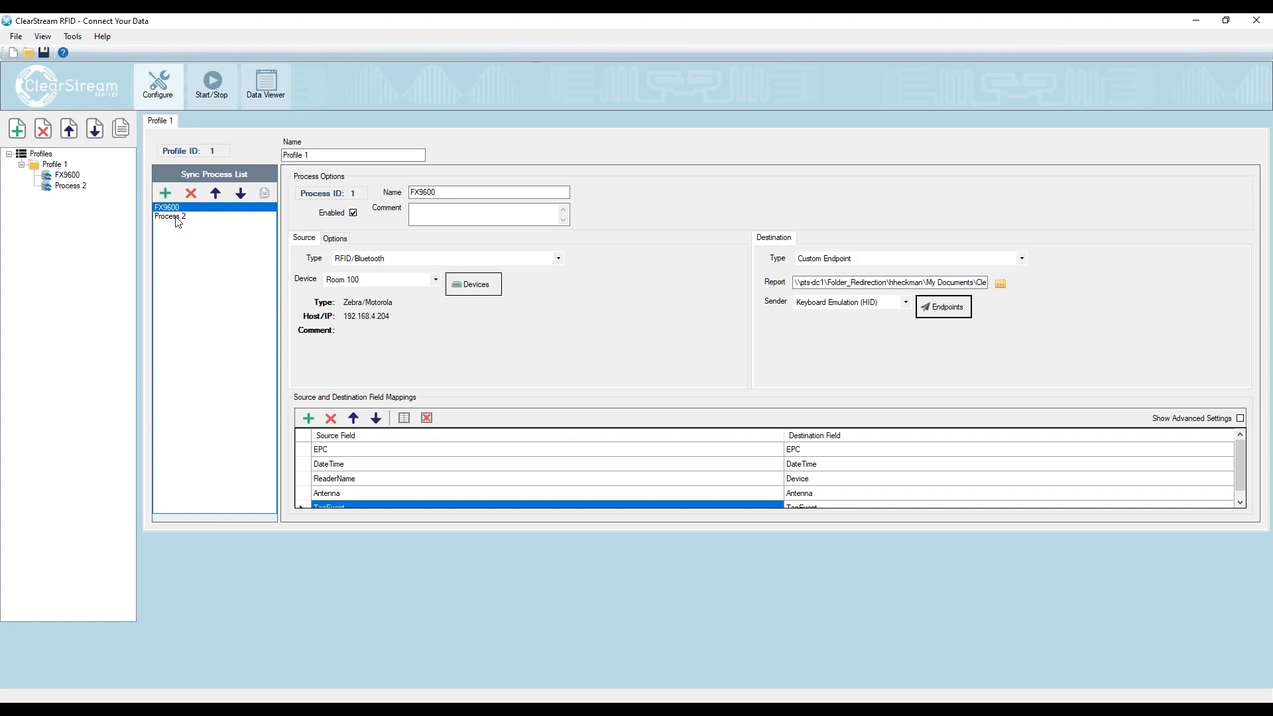
{"action": "left_click", "coordinate": [178, 217]}
{"action": "left_click_drag", "start_coordinate": [451, 192], "coordinate": [381, 191]}
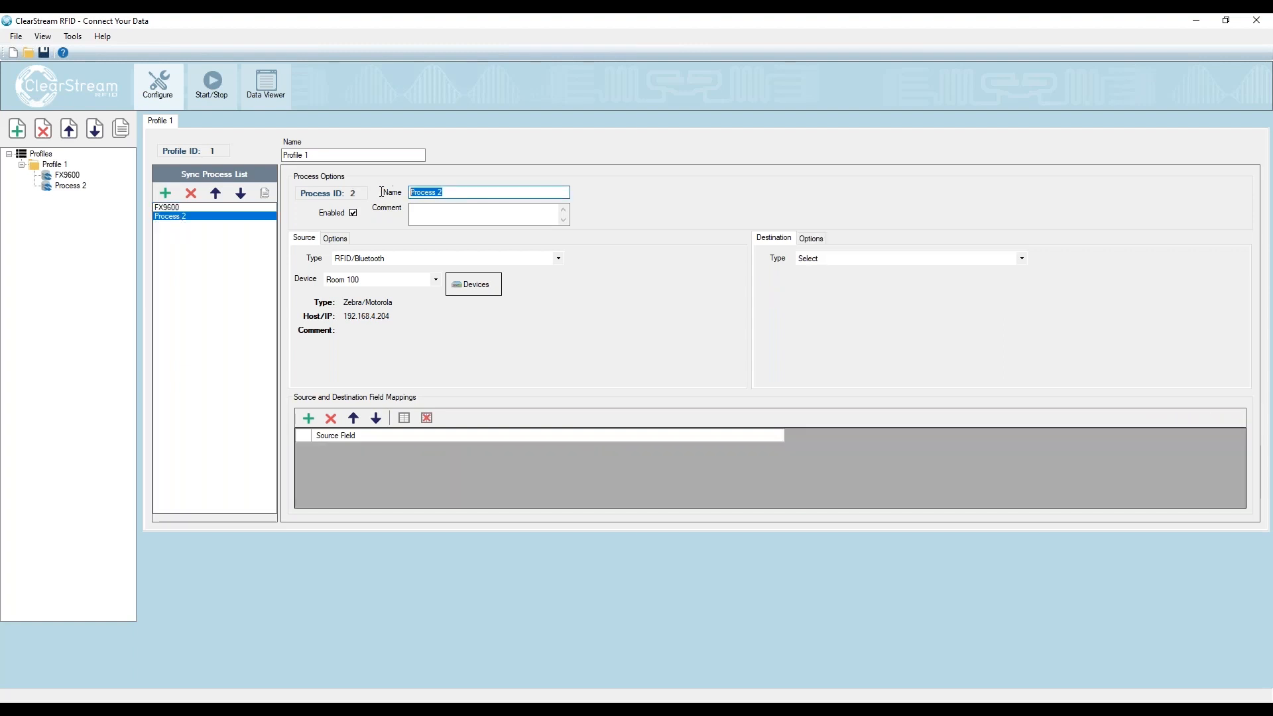
{"action": "type", "text": "Feig "}
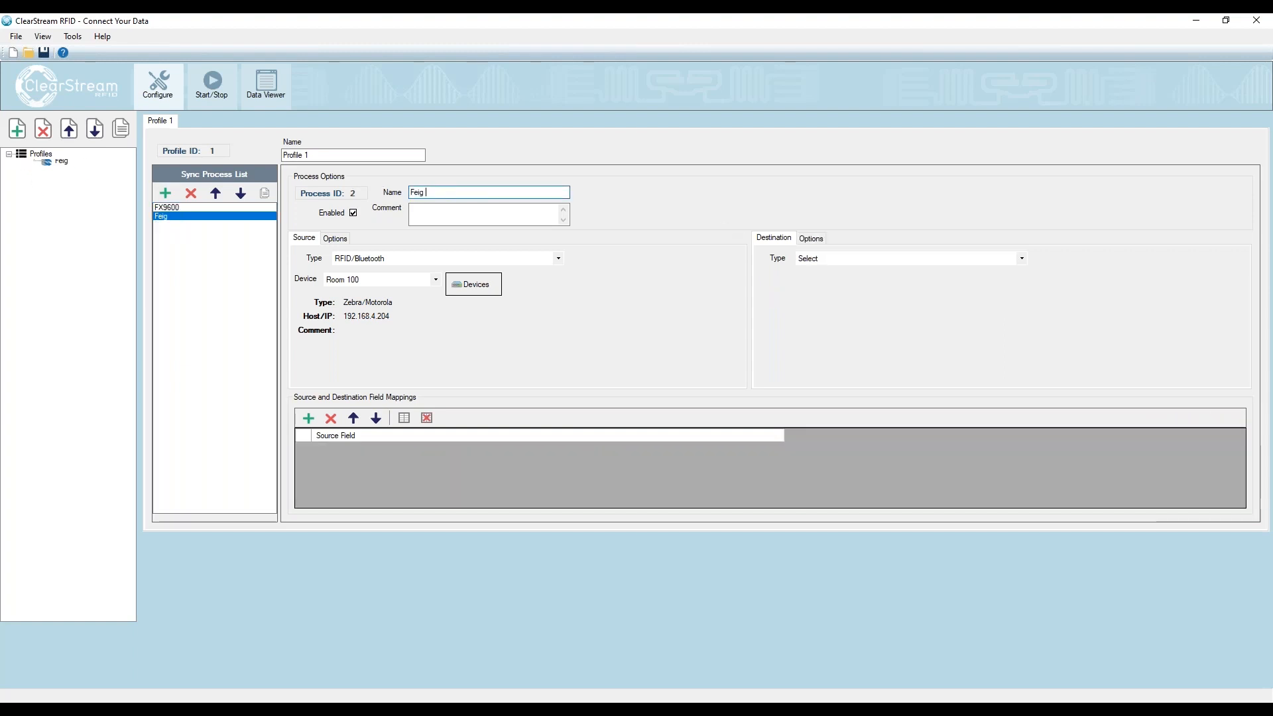
{"action": "type", "text": "MR102"}
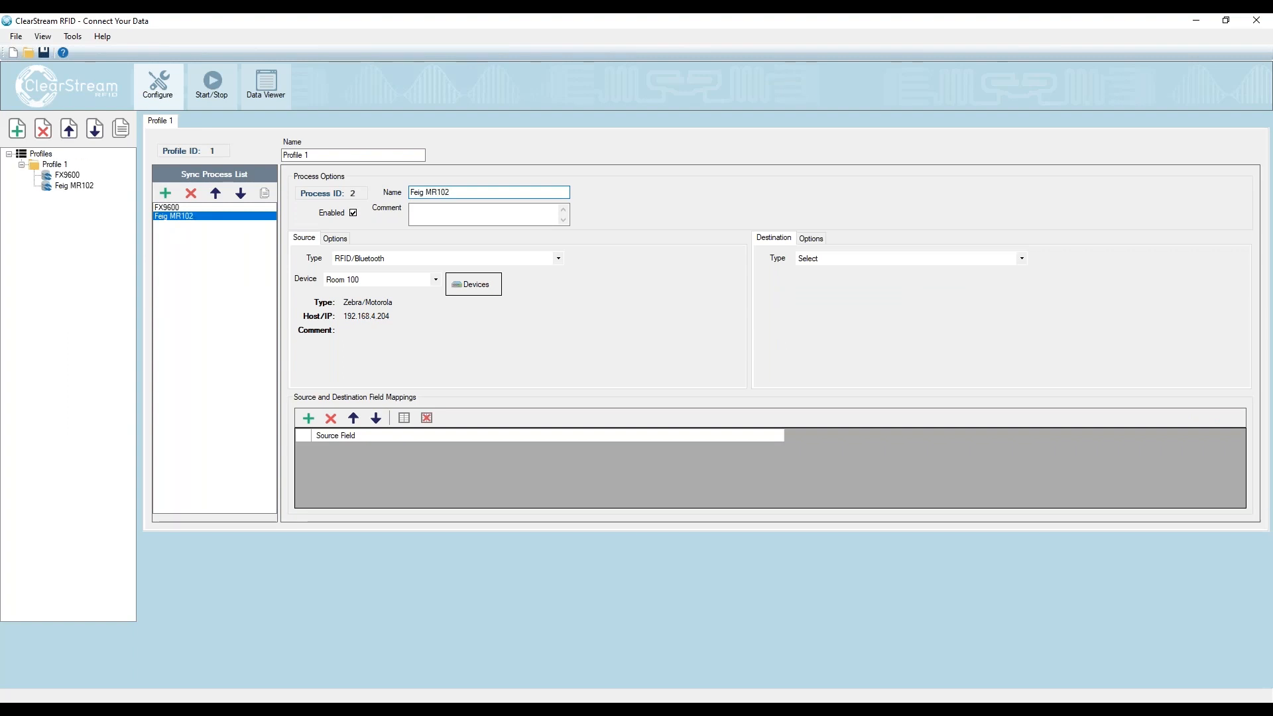
{"action": "type", "text": " HF"}
- Set the Feig MR102 HF process's source device to Packing Station and its destination type to Custom Endpoint
{"action": "left_click", "coordinate": [377, 280]}
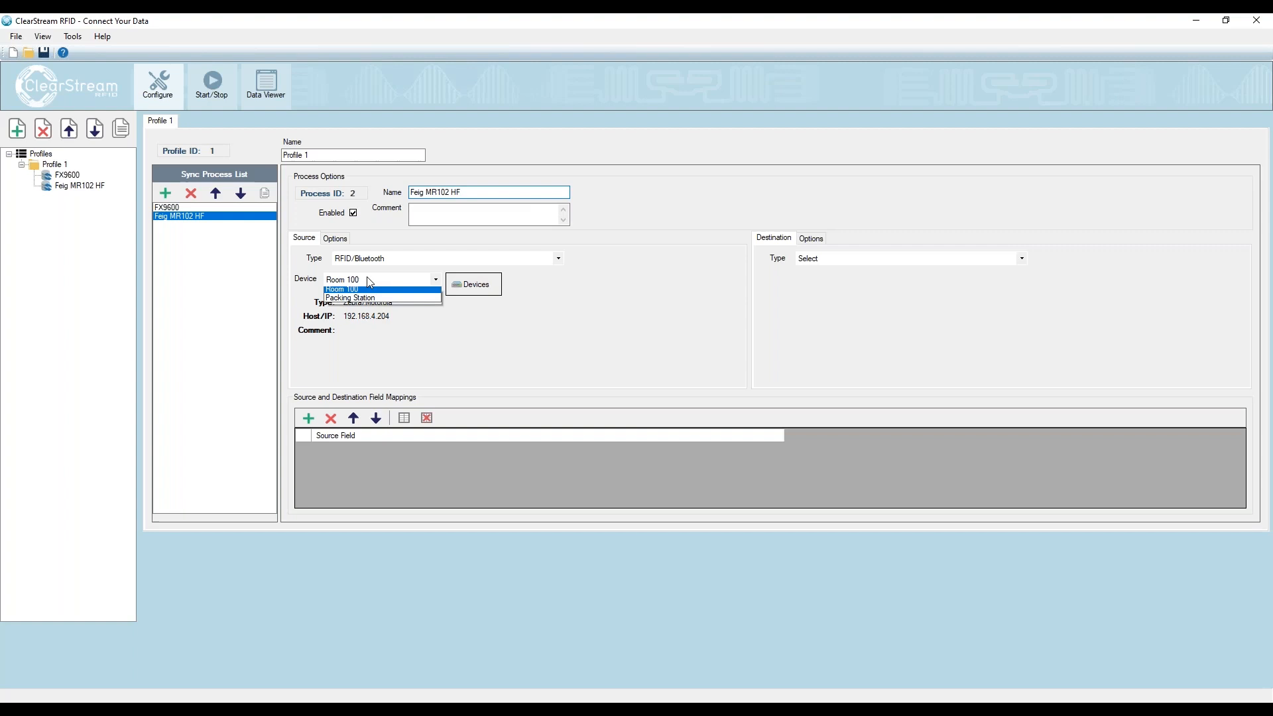
{"action": "left_click", "coordinate": [343, 302]}
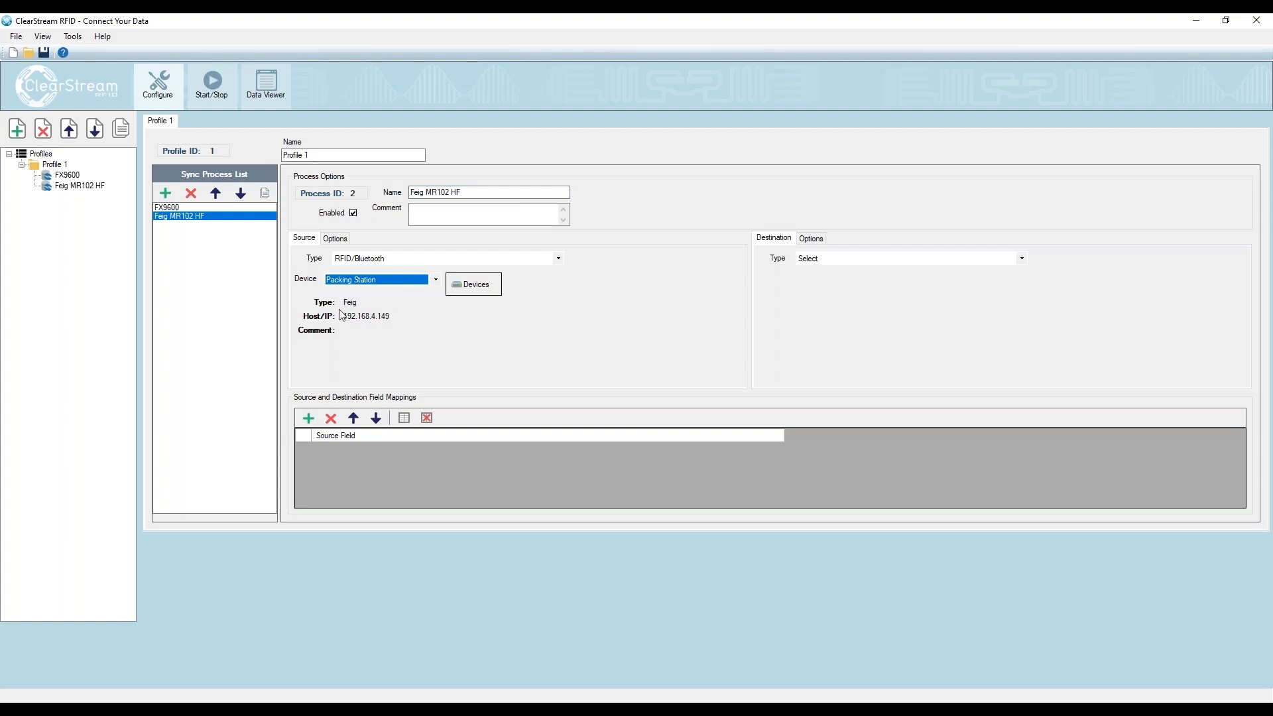
{"action": "left_click", "coordinate": [814, 260]}
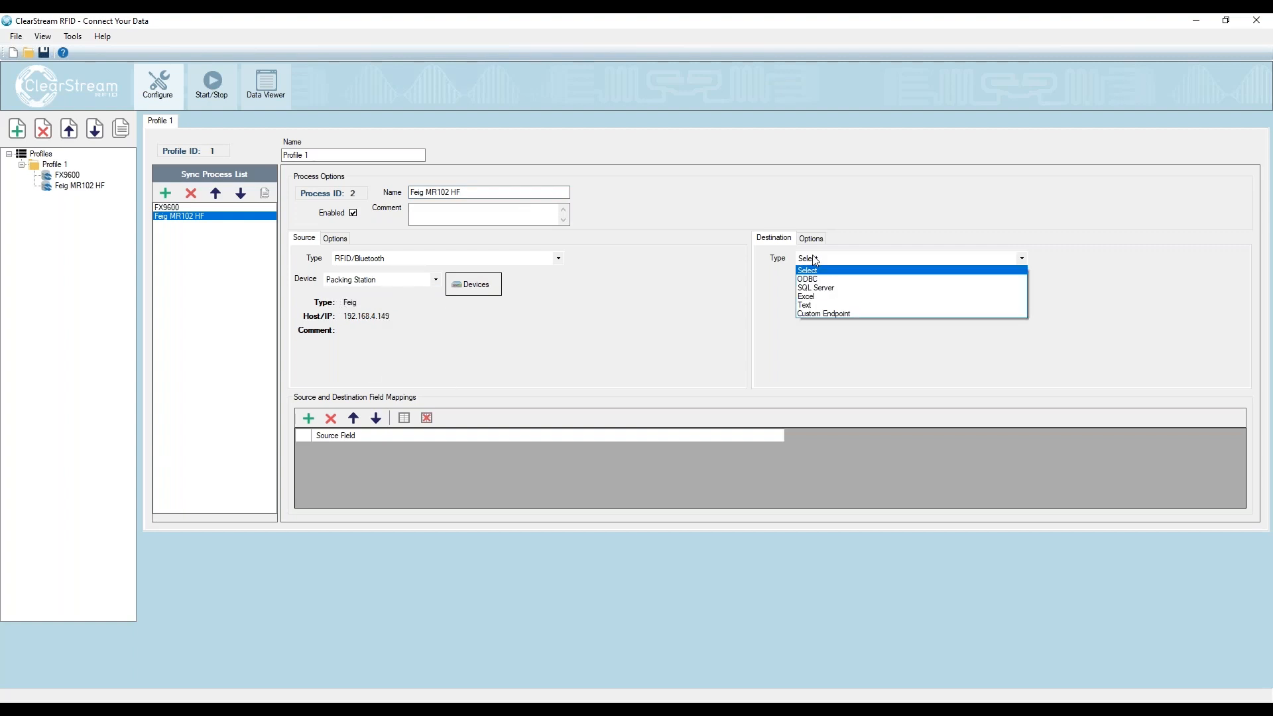
{"action": "left_click", "coordinate": [822, 314]}
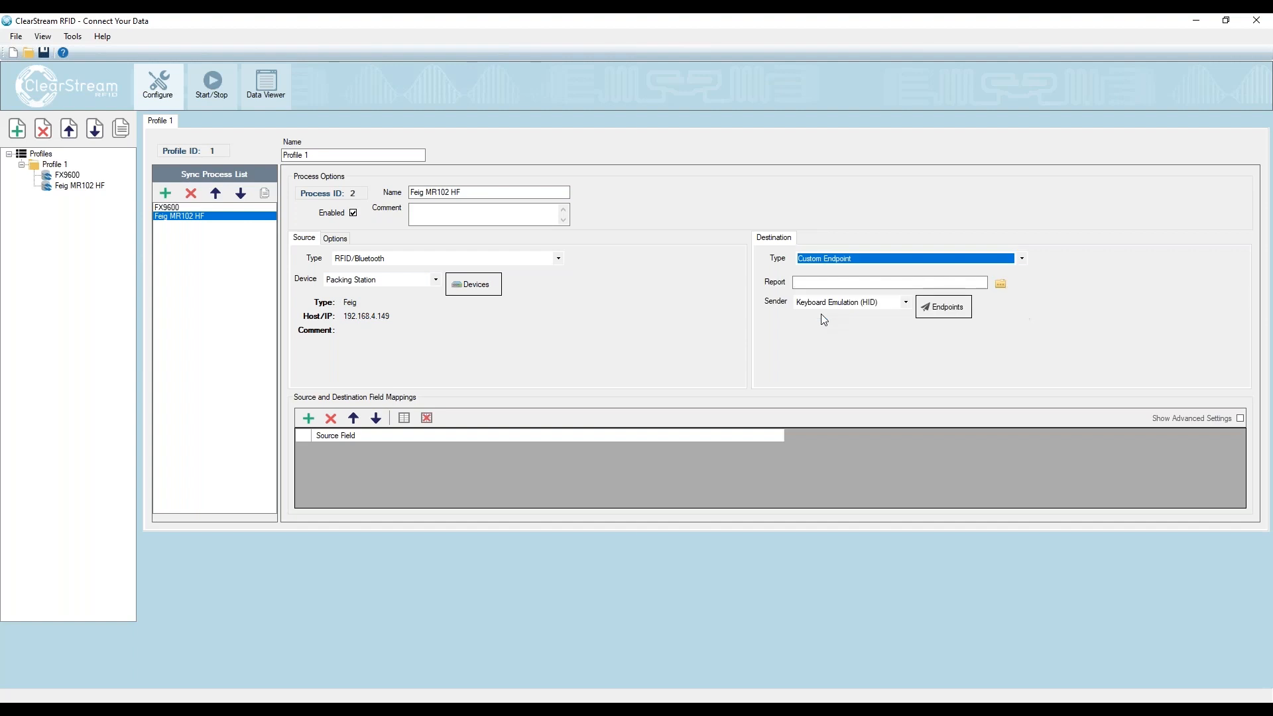
- Load a report template from the Samples folder and map the EPC source field to the EPC destination field
{"action": "left_click", "coordinate": [1001, 284]}
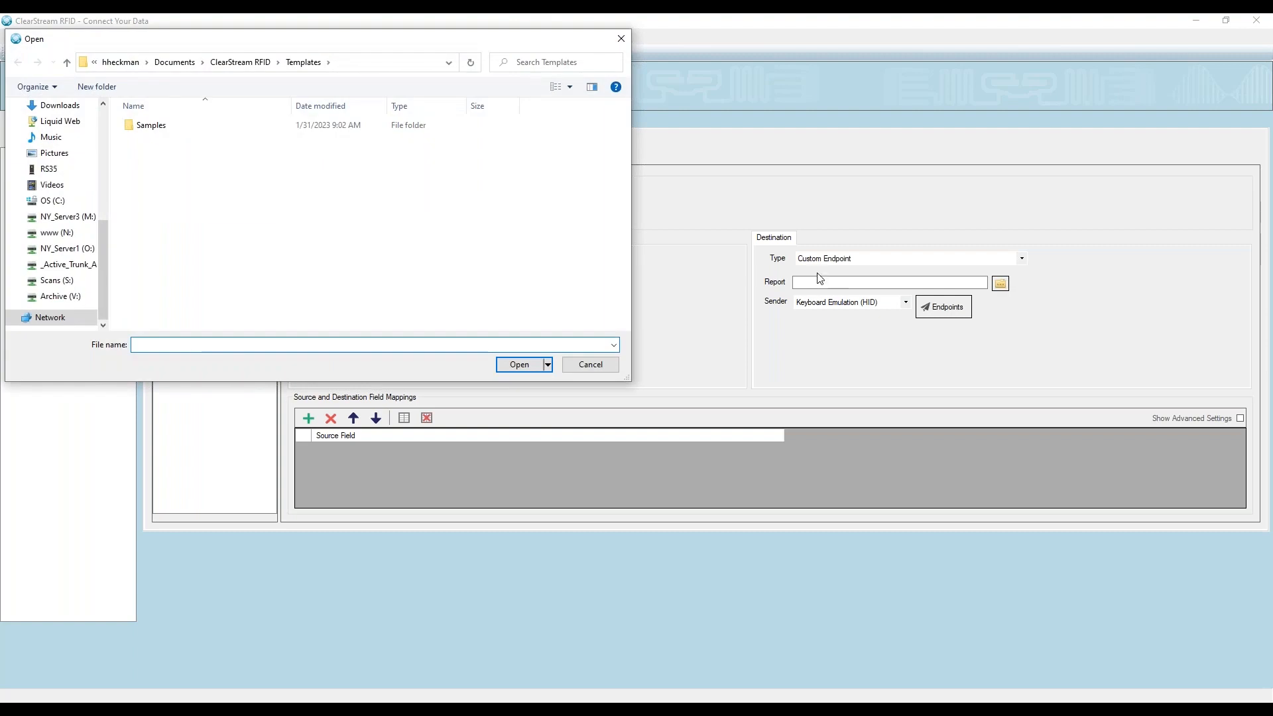
{"action": "double_click", "coordinate": [141, 126]}
{"action": "double_click", "coordinate": [192, 195]}
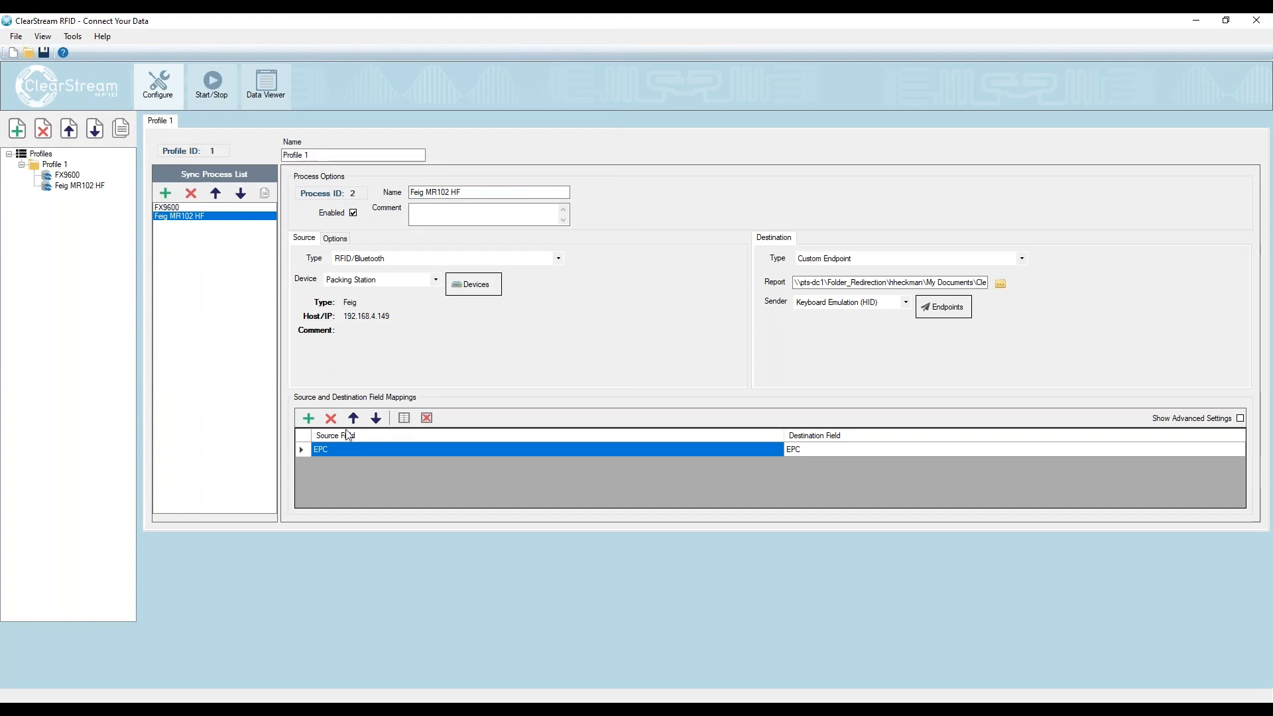
{"action": "left_click", "coordinate": [837, 448]}
{"action": "left_click", "coordinate": [857, 453]}
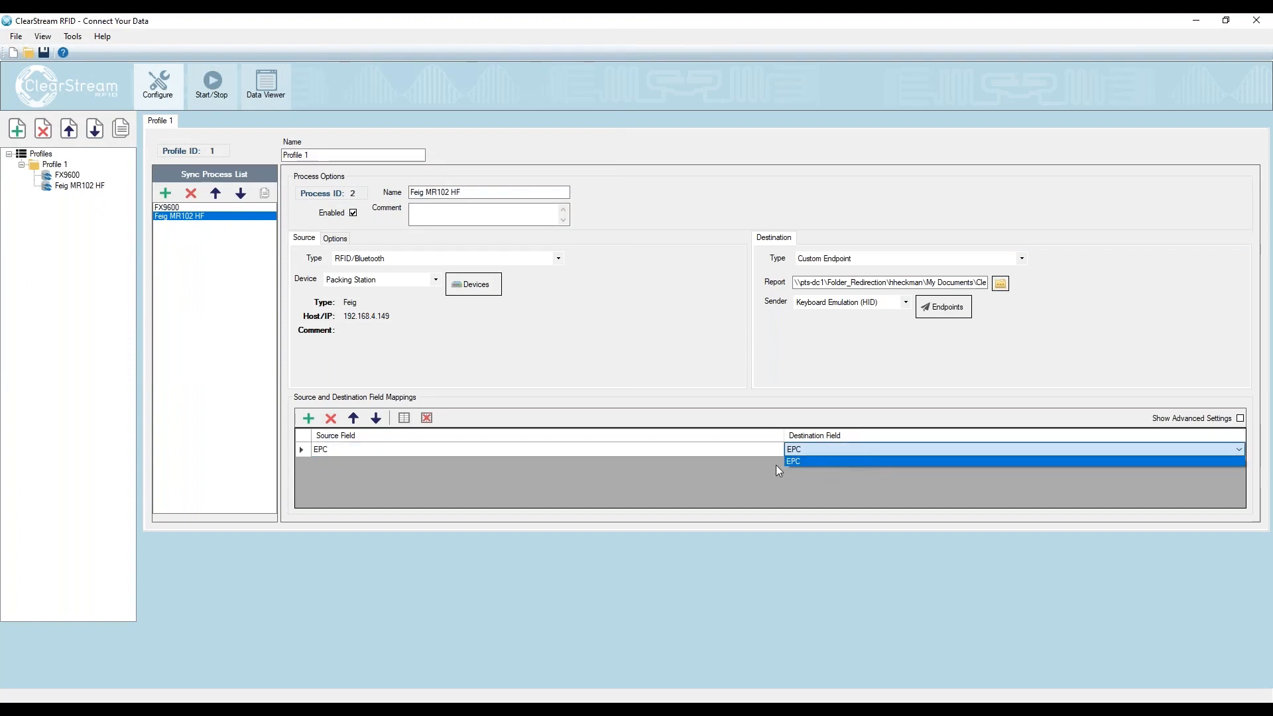
{"action": "left_click", "coordinate": [802, 462]}
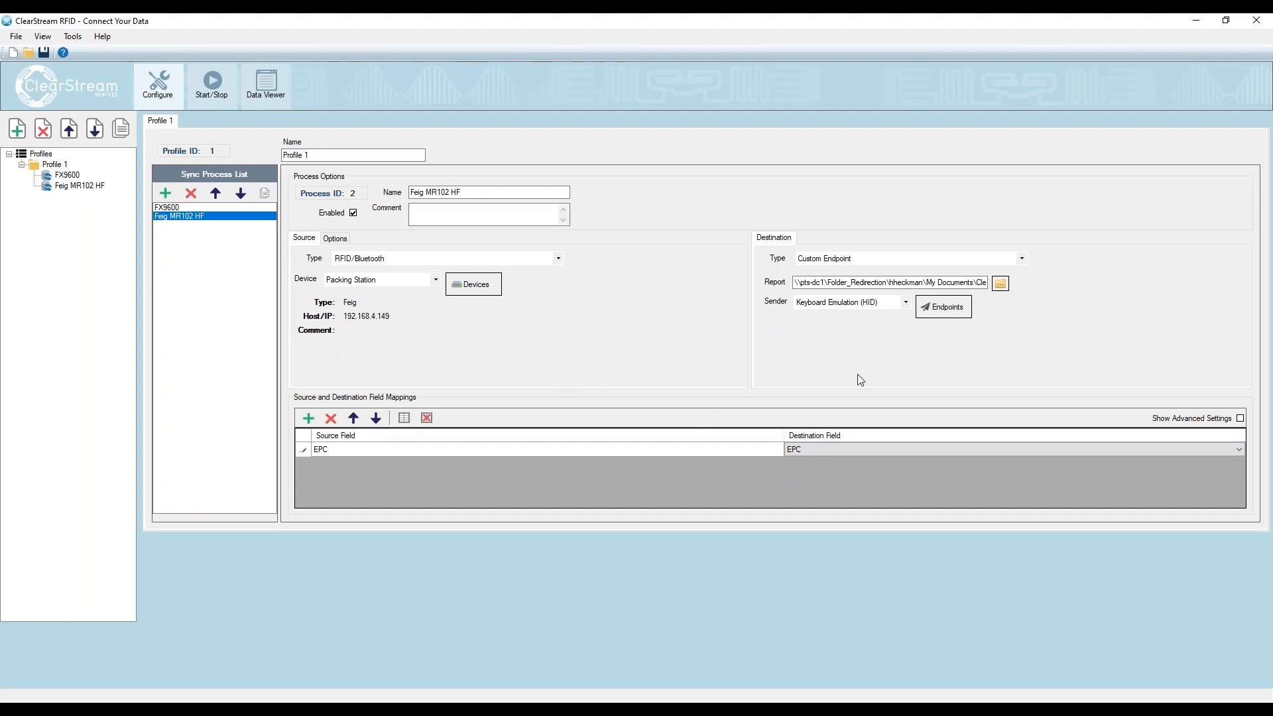
- Start both the Room 100 and Packing Station readers
{"action": "left_click", "coordinate": [212, 85]}
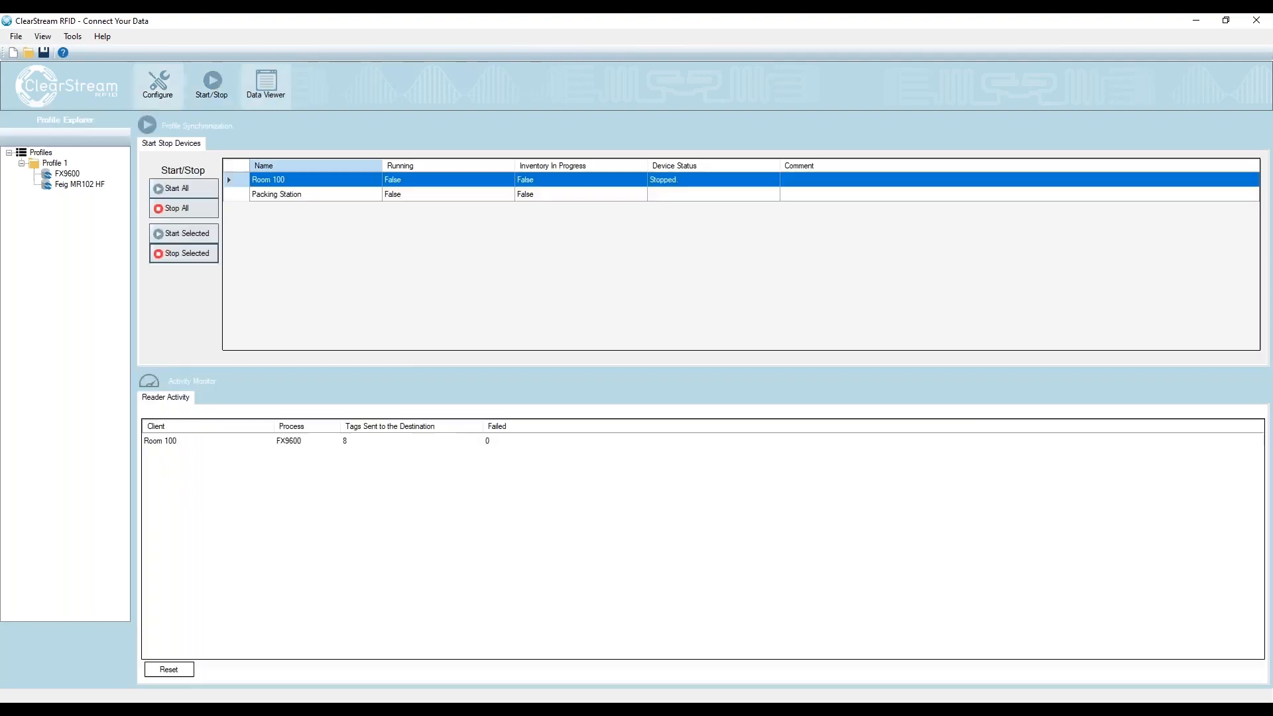
{"action": "left_click", "coordinate": [396, 195]}
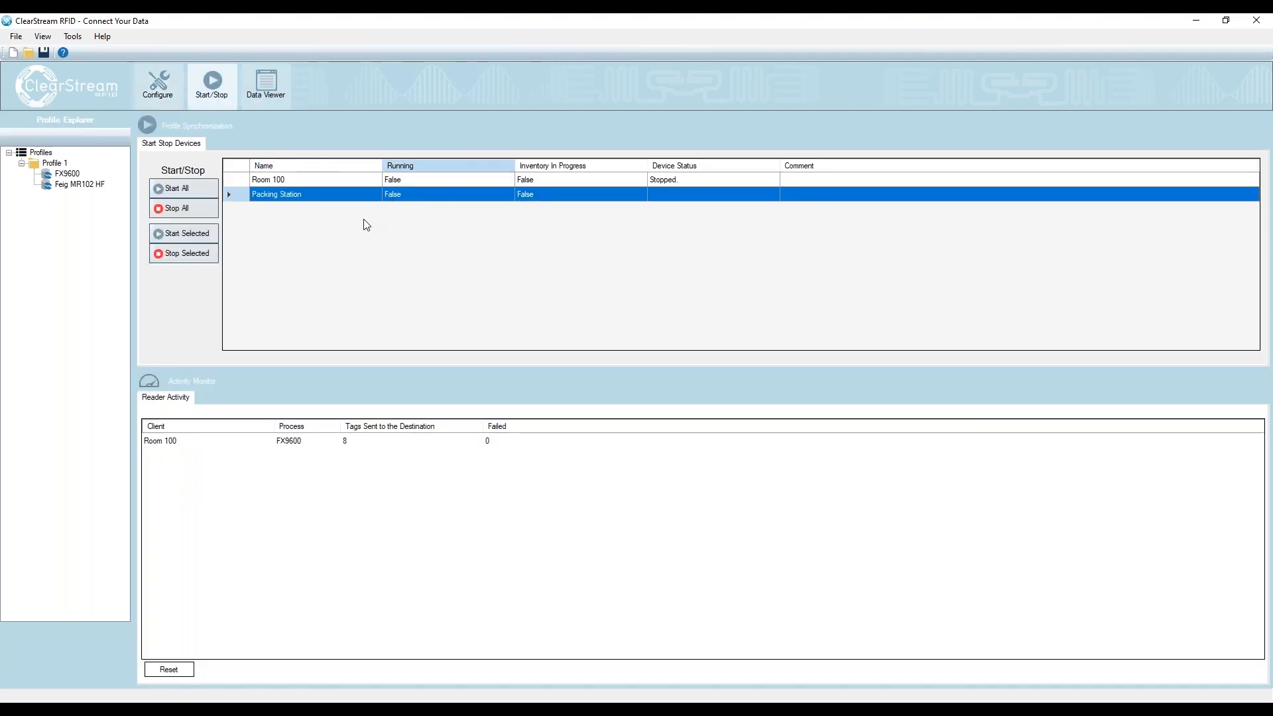
{"action": "left_click", "coordinate": [185, 190]}
- Switch to the Asset Checkout Form in the browser and fill in the person's name
{"action": "left_click", "coordinate": [178, 710]}
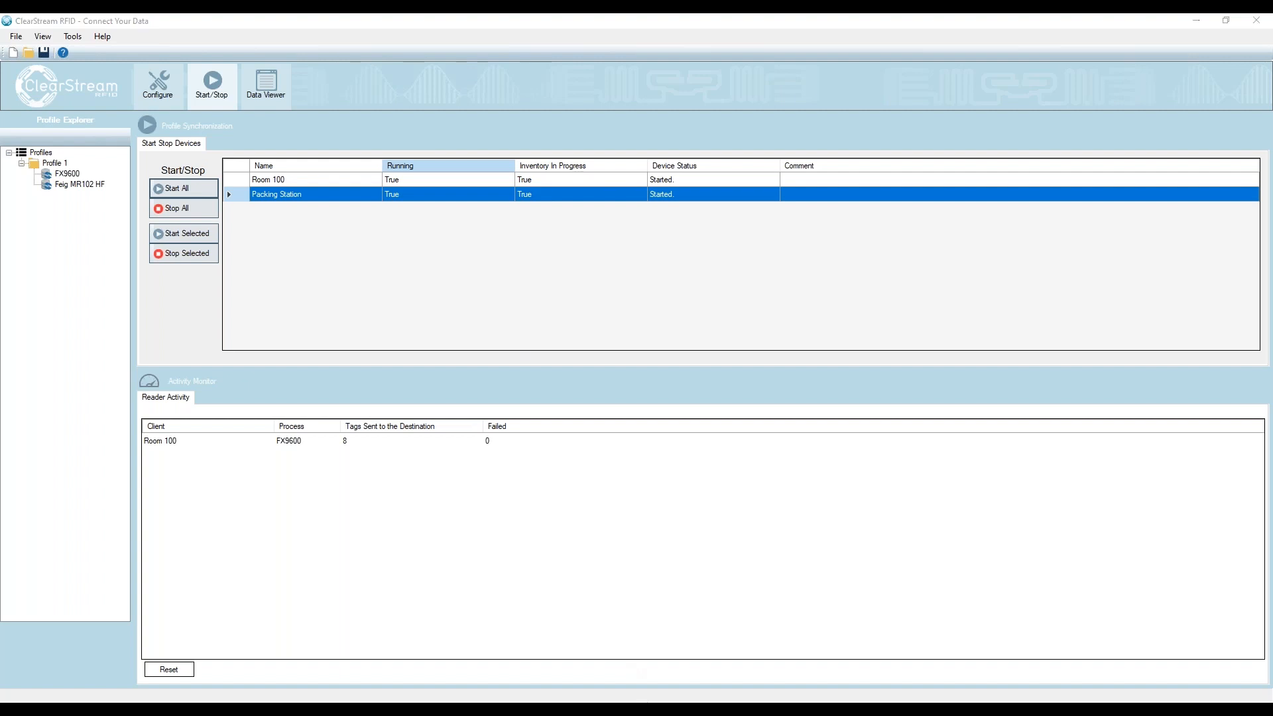
{"action": "left_click", "coordinate": [185, 681]}
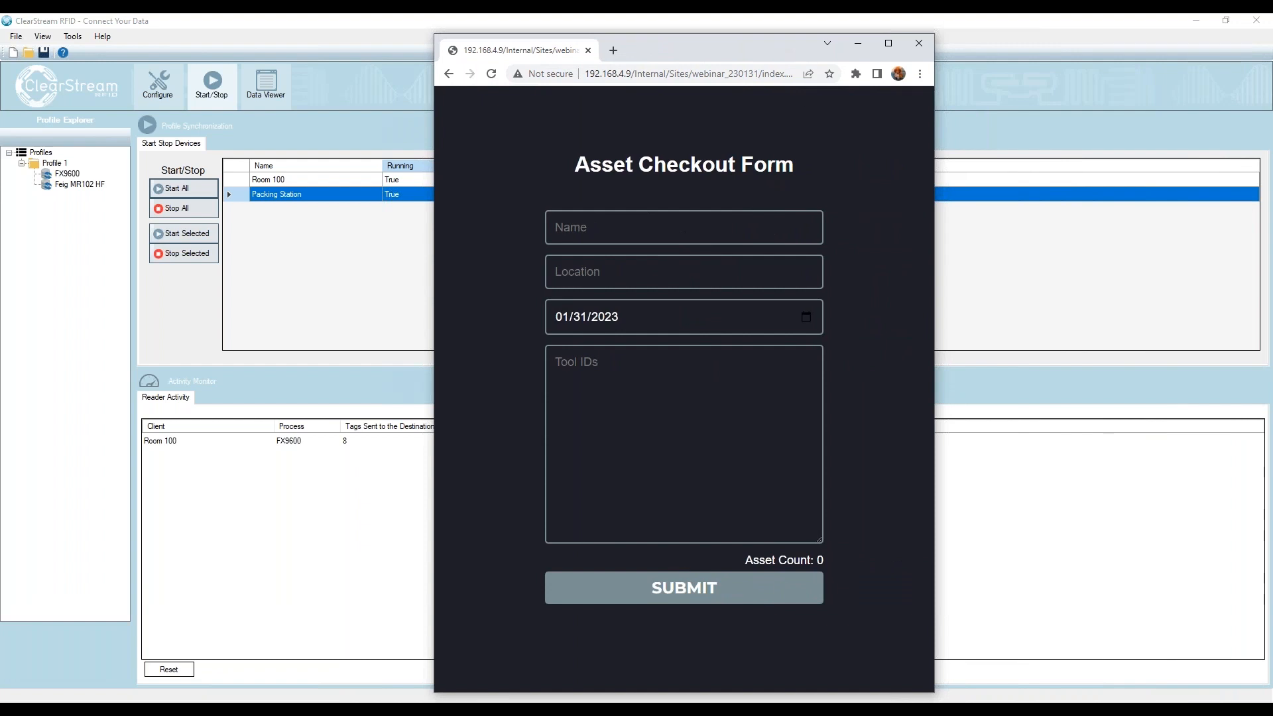
{"action": "left_click", "coordinate": [700, 231]}
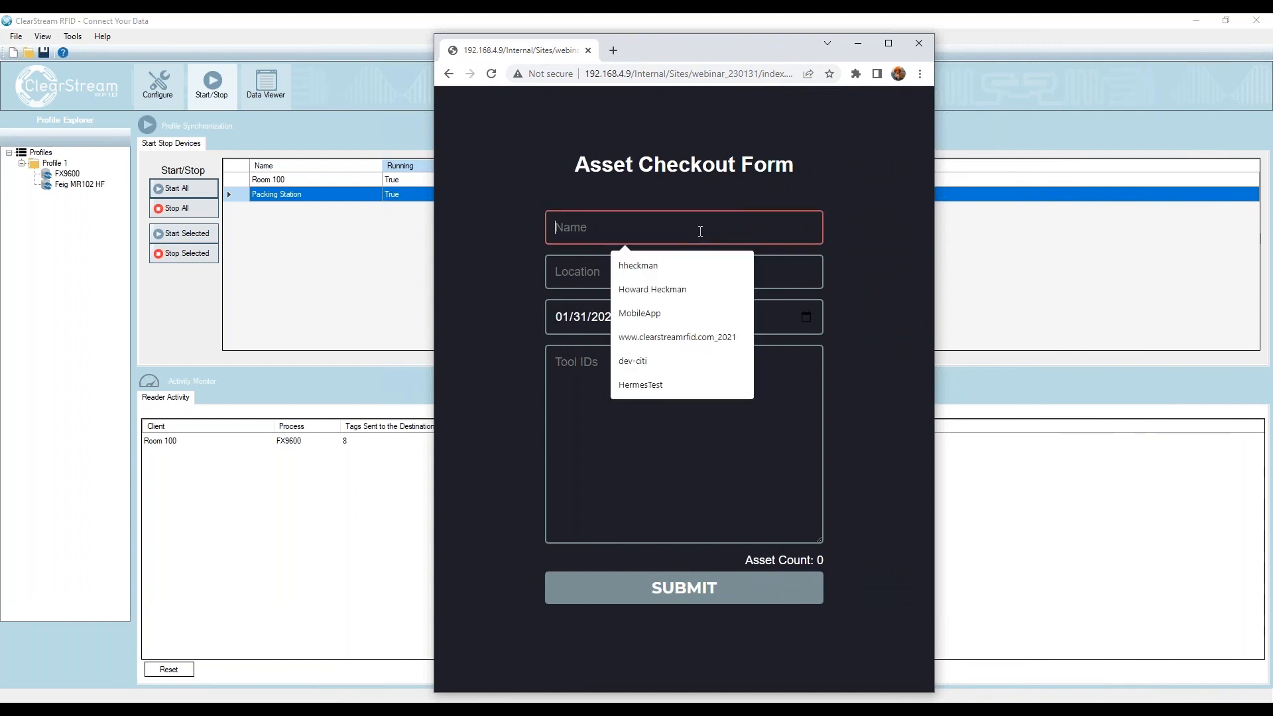
{"action": "left_click", "coordinate": [650, 289]}
- Enter "Location" as the form's location and place the cursor in the Tool IDs field to receive the scanned tags
{"action": "left_click", "coordinate": [621, 279]}
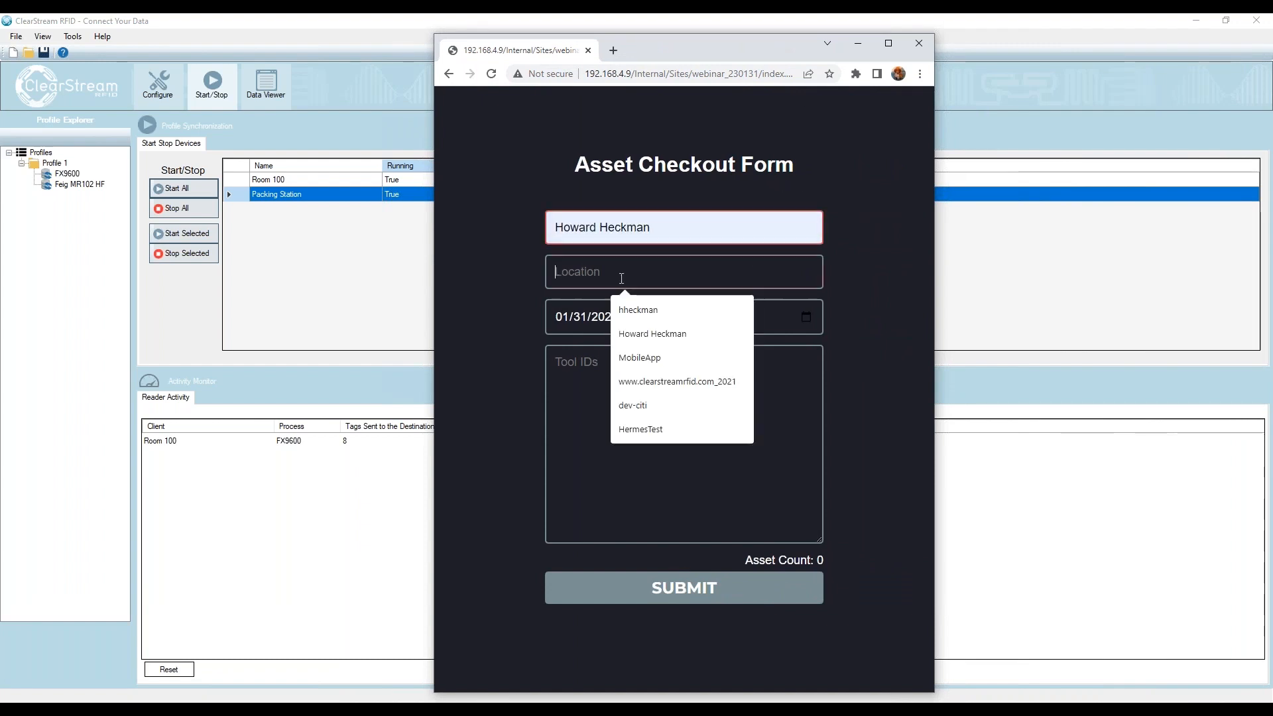
{"action": "type", "text": "Lcoation"}
{"action": "key", "text": "BackSpace"}
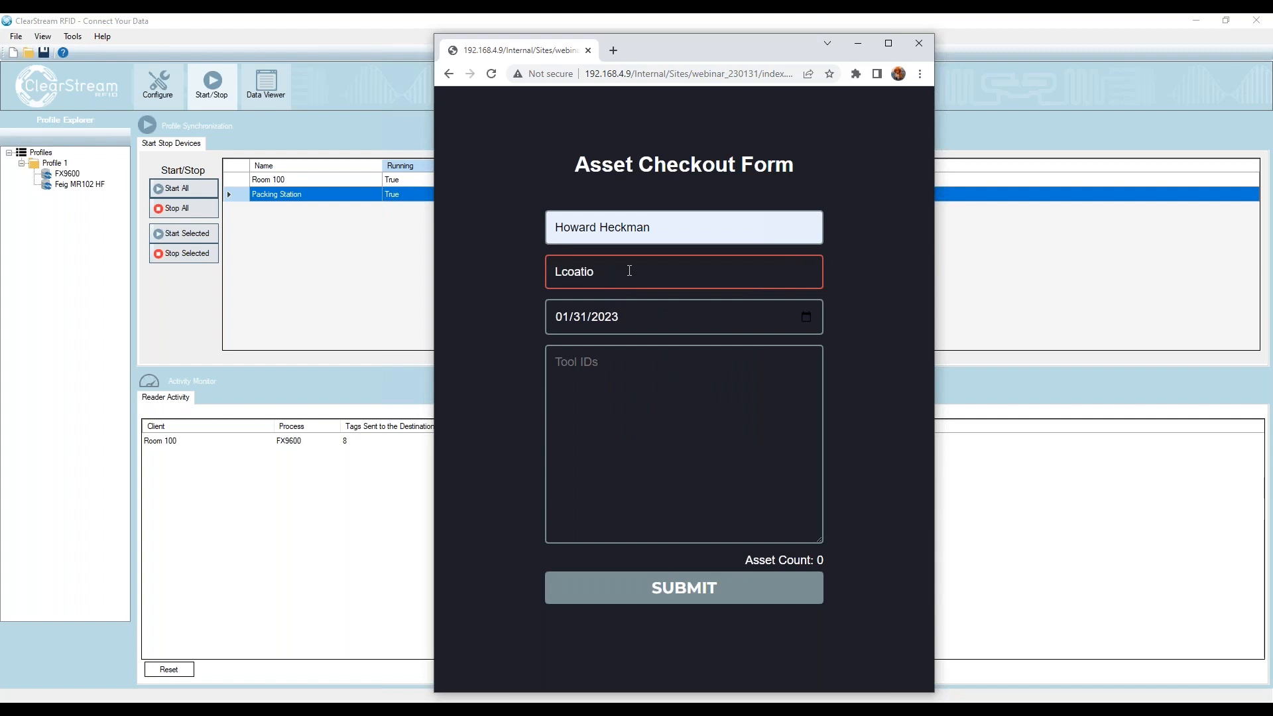
{"action": "type", "text": "n"}
{"action": "key", "text": "ctrl+a"}
{"action": "type", "text": "Location"}
{"action": "left_click", "coordinate": [615, 369]}
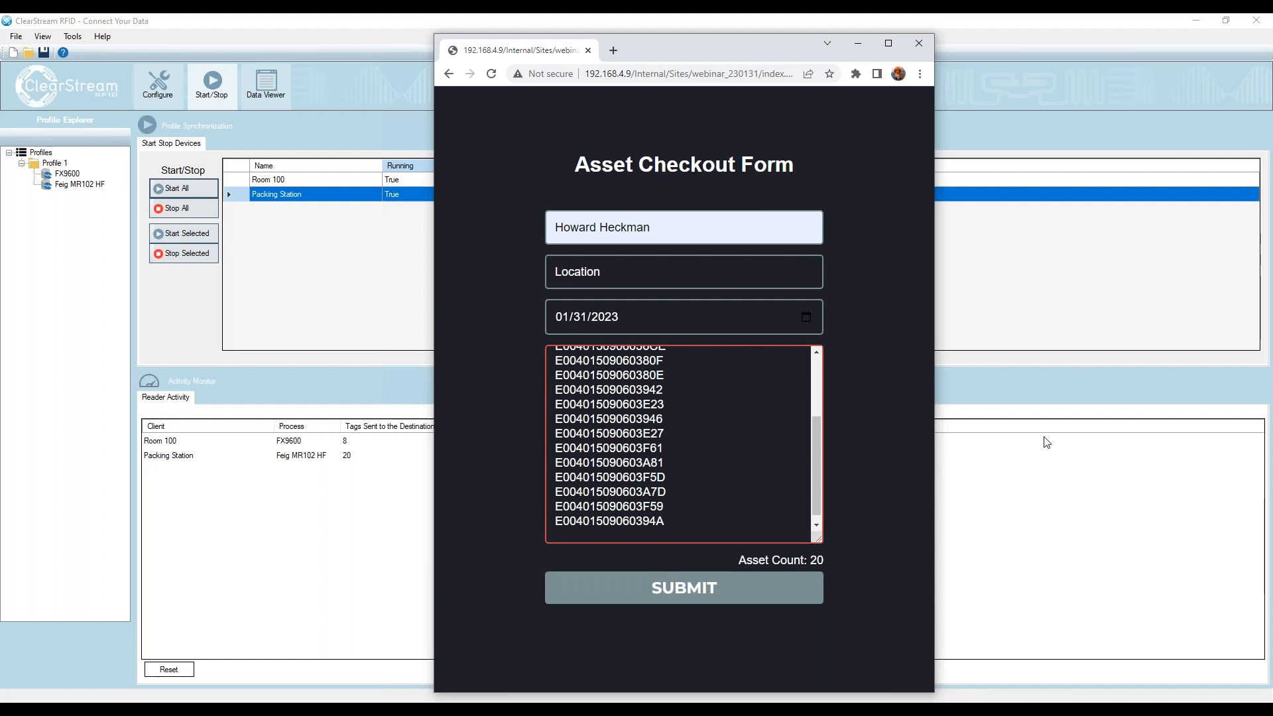
- Bring the Notepad document back into view and scan the readers' tags in below the existing records
{"action": "left_click_drag", "start_coordinate": [1272, 159], "coordinate": [663, 104]}
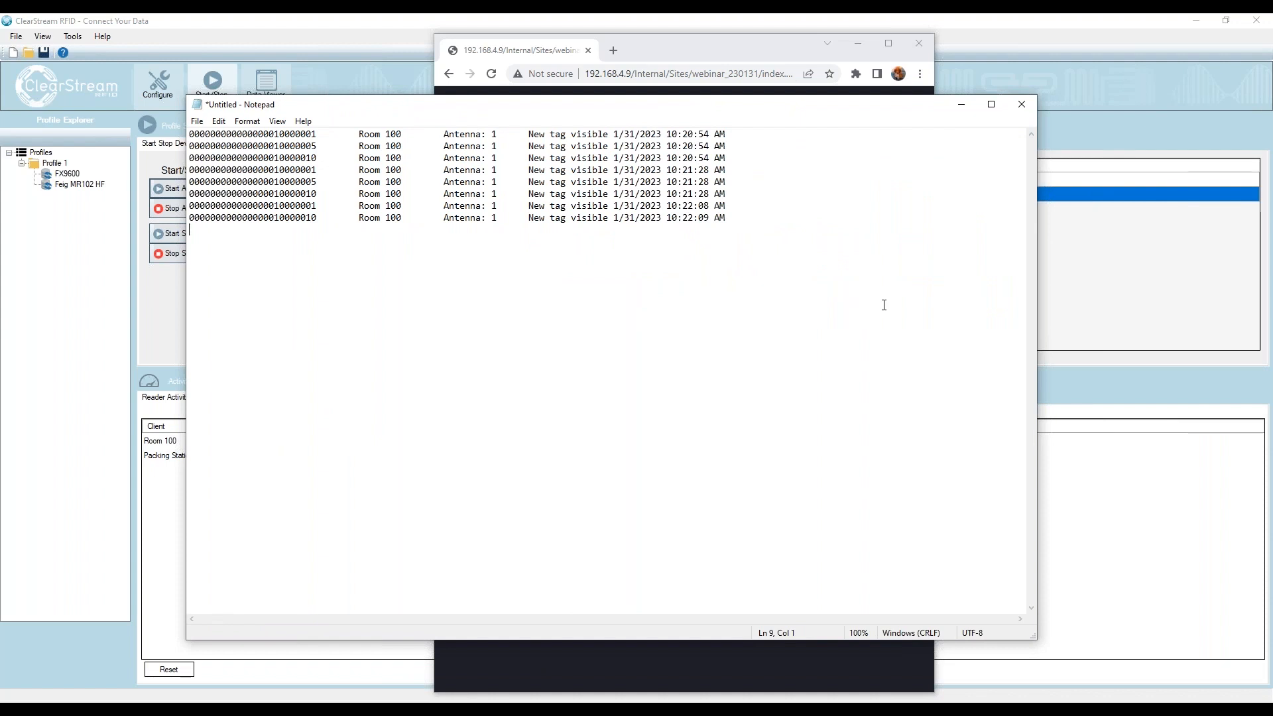
{"action": "type", "text": "E"}
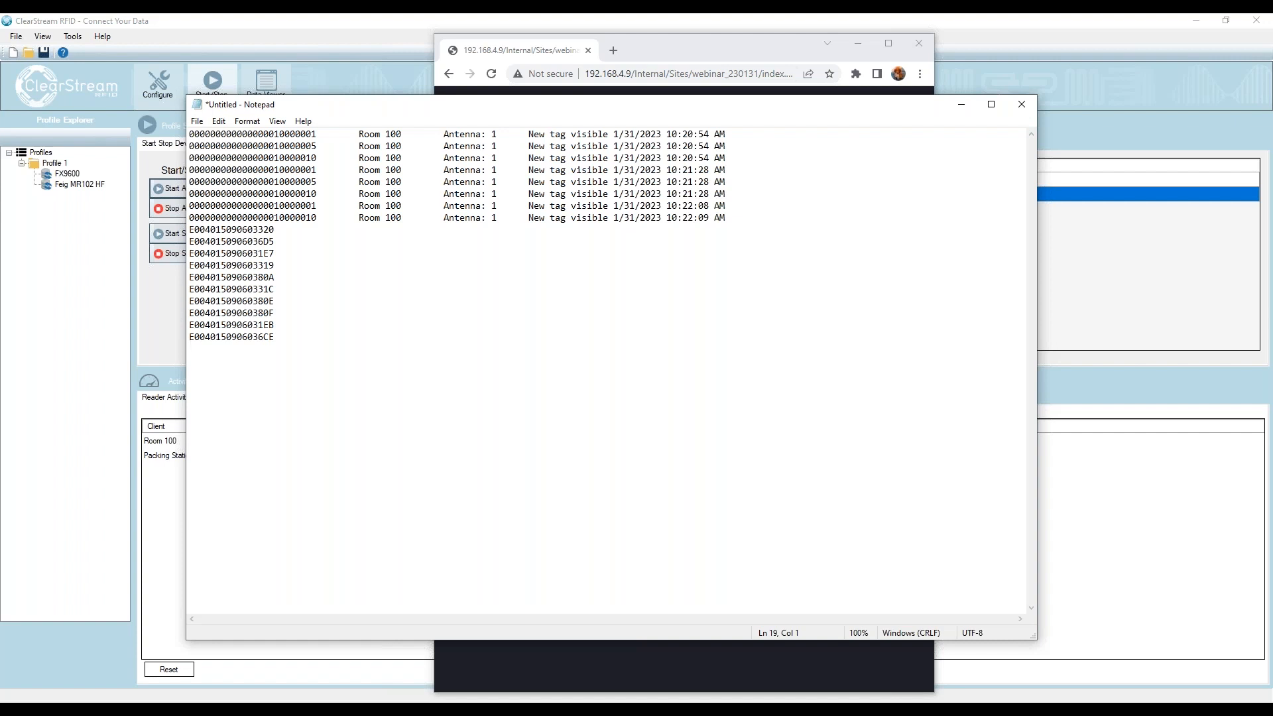
{"action": "type", "text": "004015090603320 E0040150906036D5 E0040150906031E7 E004015090603319 E00401509060380A E00401509060331C E00401509060380E E00401509060380F E0040150906031EB E0040150906036CE E004015090603946 E004015090603F59 E00401509060394A E004015090603F5D E004015090603A81 E004015090603942 E004015090603E23 E004015090603E27 E004015090603A7D E004015090603F61"}
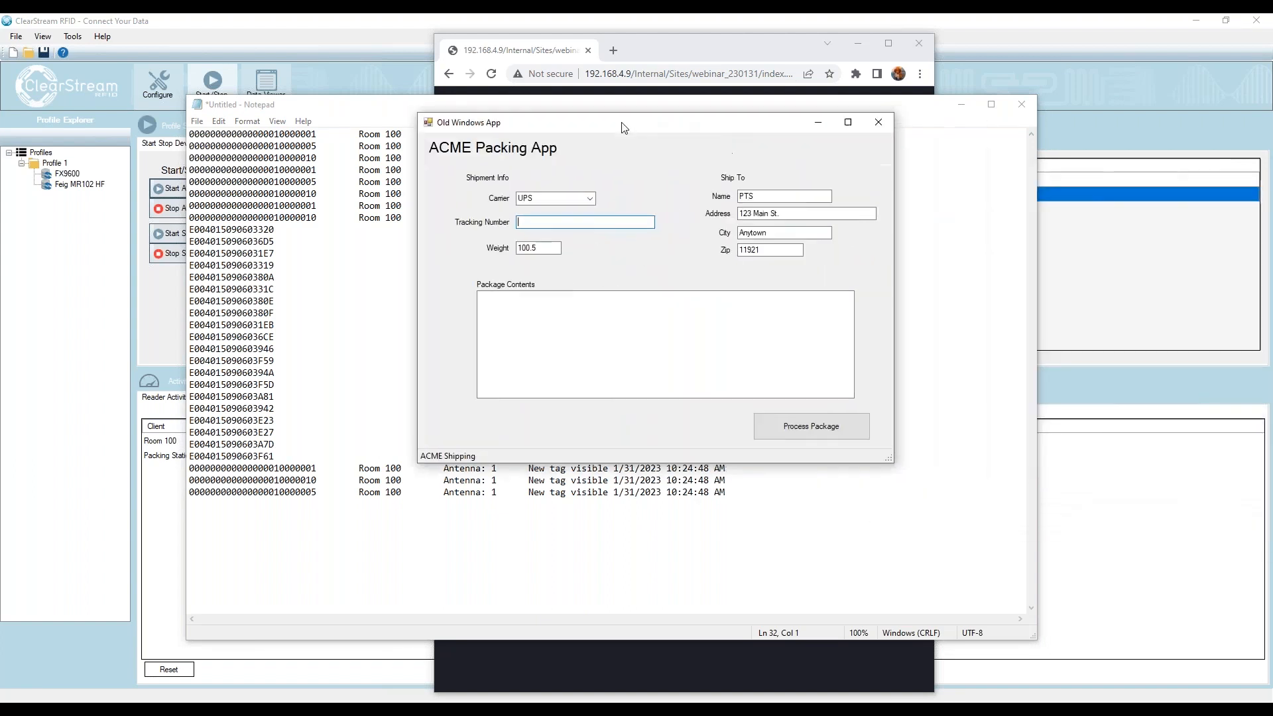
- Minimize Notepad, move the ACME Packing App window aside and enter the shipment's tracking number
{"action": "left_click", "coordinate": [356, 111]}
{"action": "left_click", "coordinate": [962, 104]}
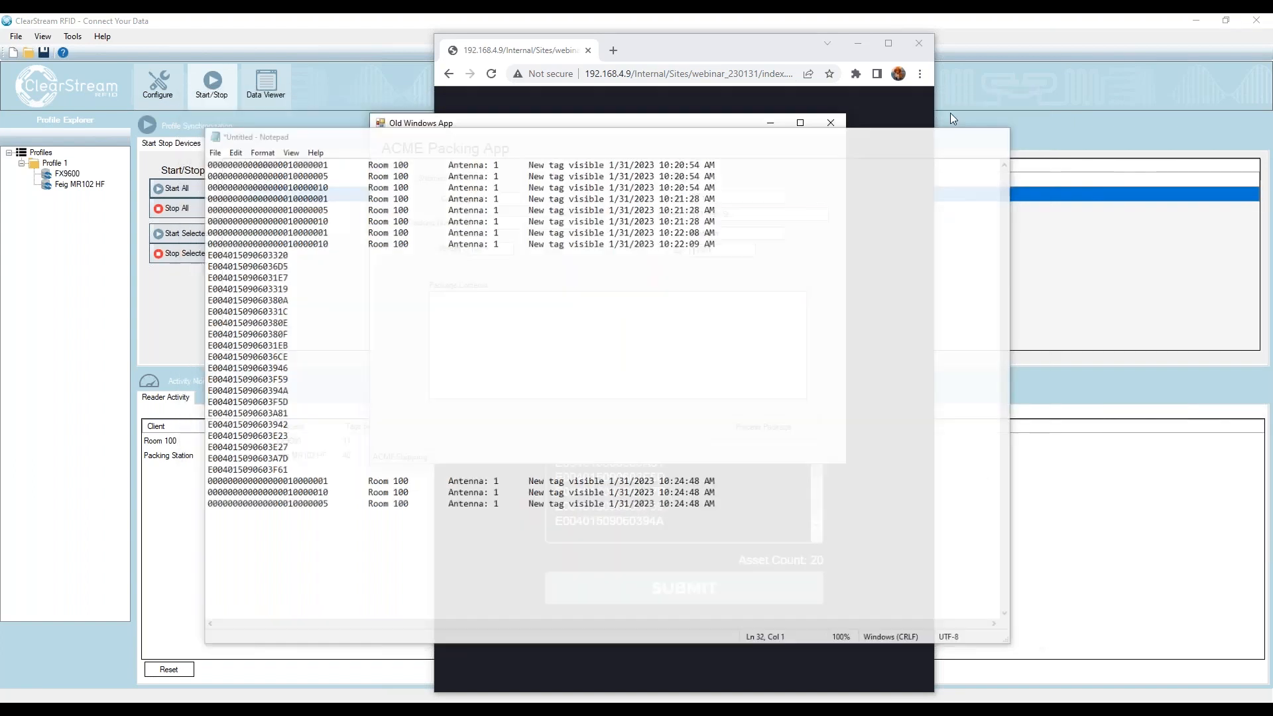
{"action": "left_click_drag", "start_coordinate": [595, 136], "coordinate": [512, 161]}
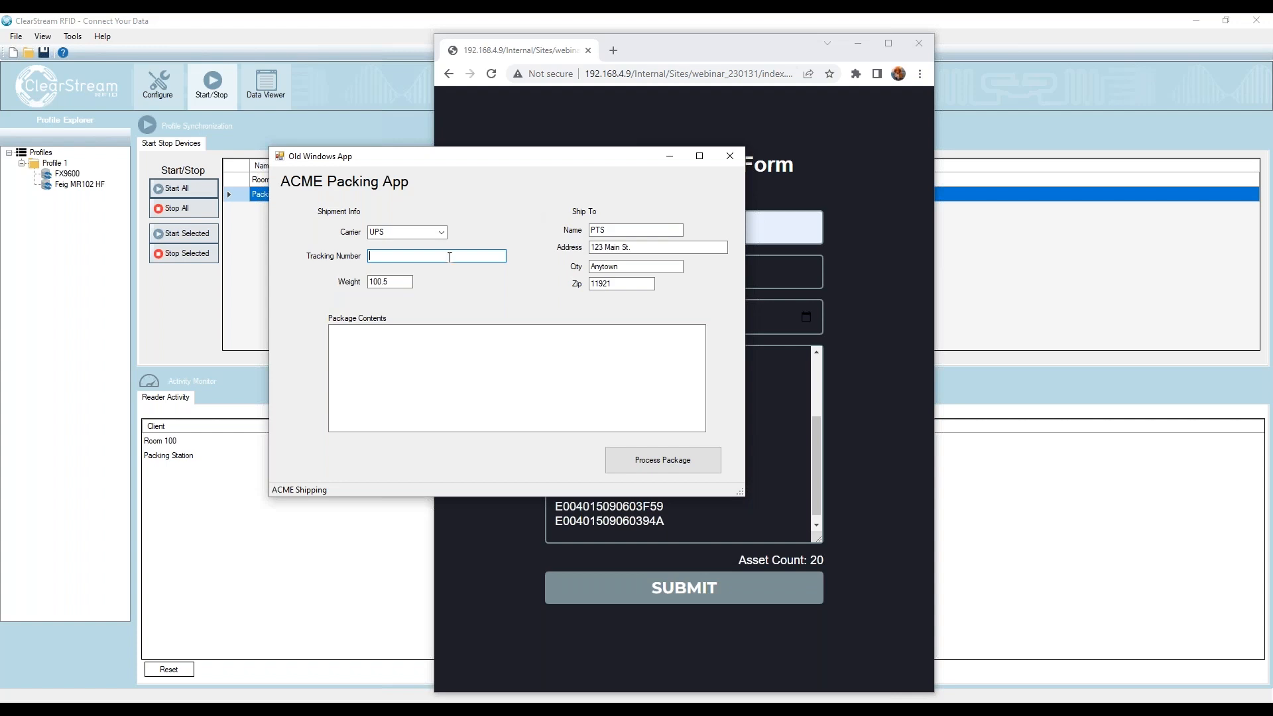
{"action": "type", "text": "234872349723"}
- Scan the Packing Station tags into the Package Contents field of the ACME Packing App
{"action": "left_click", "coordinate": [403, 356]}
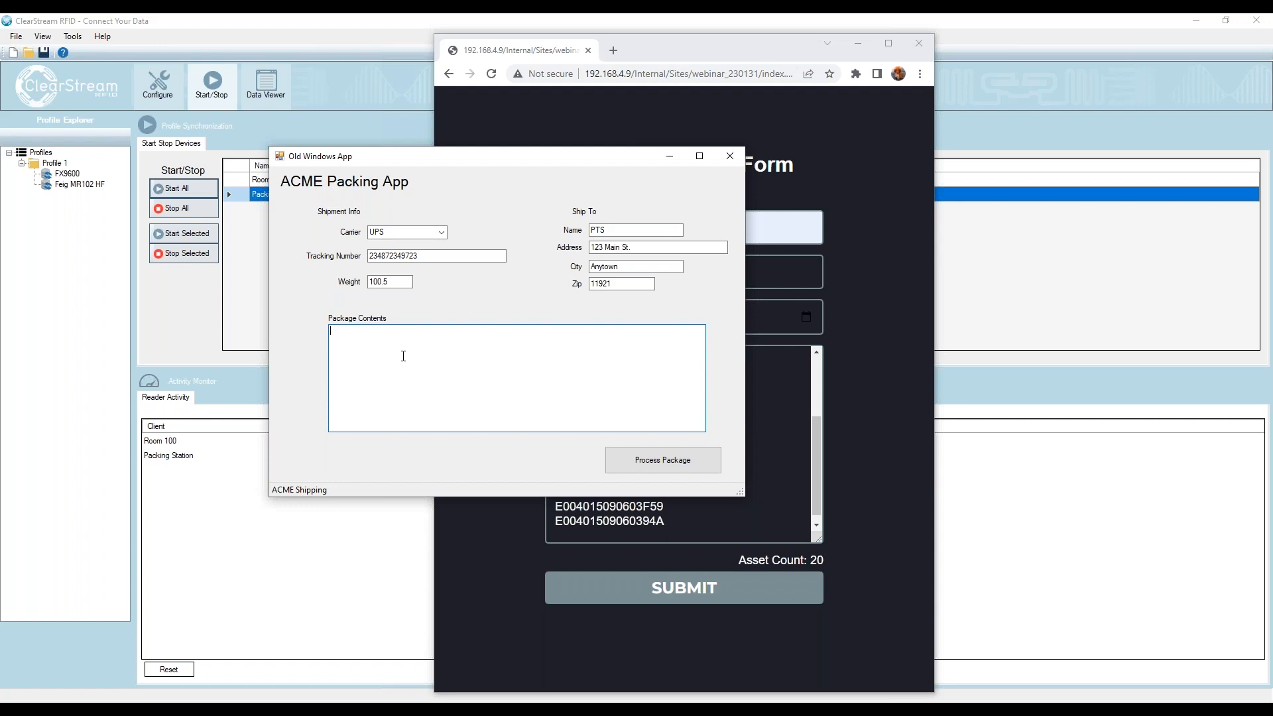
{"action": "type", "text": "E00401509060331C E00401509060380F E004015090603320 E0040150906036D5 E0040150906031E7 E004015090603319 E00401509060380E E00401509060380A E0040150906036CE E0040150906031EB "}
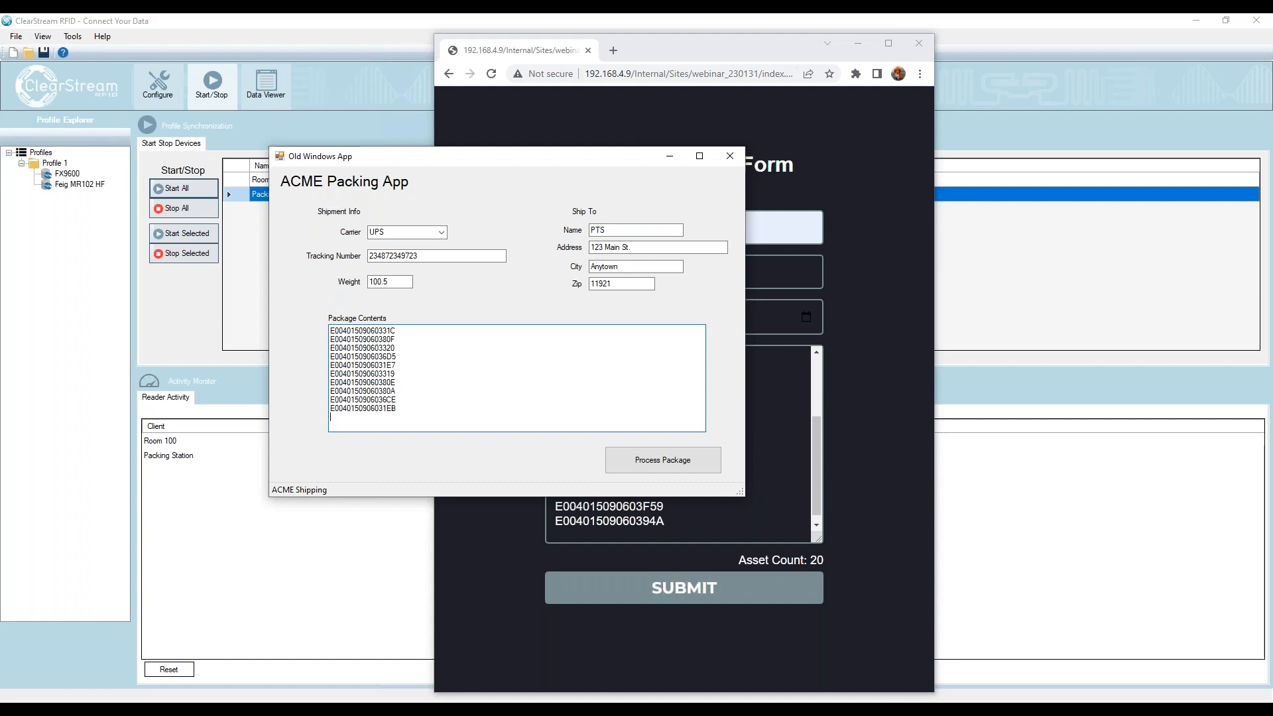
{"action": "type", "text": "E004015090603A7D E004015090603A81 E004015090603E23 E004015090603E27 E004015090603F61 E004015090603942 E004015090603946 E004015090603F59 E00401509060394A E004015090603F5D"}
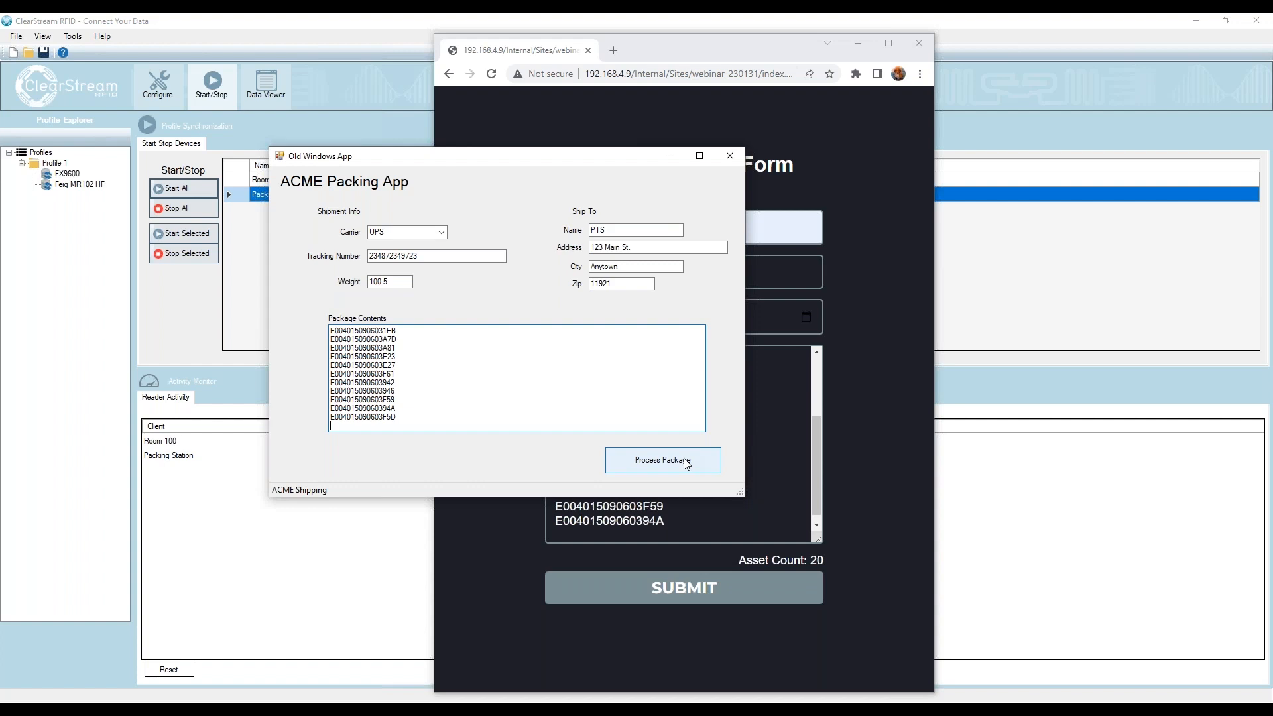
- Return to ClearStream RFID and turn on Minimize to System Tray in its preferences
{"action": "left_click", "coordinate": [854, 354]}
{"action": "left_click", "coordinate": [708, 510]}
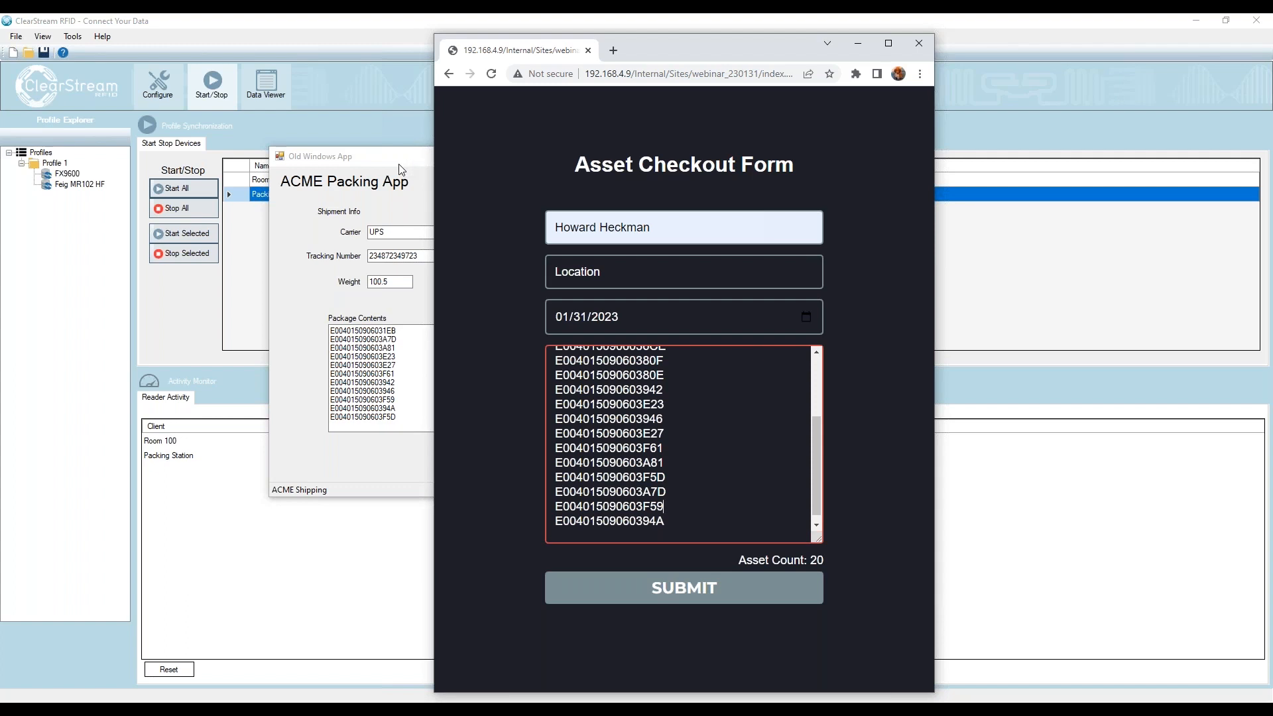
{"action": "left_click", "coordinate": [430, 19]}
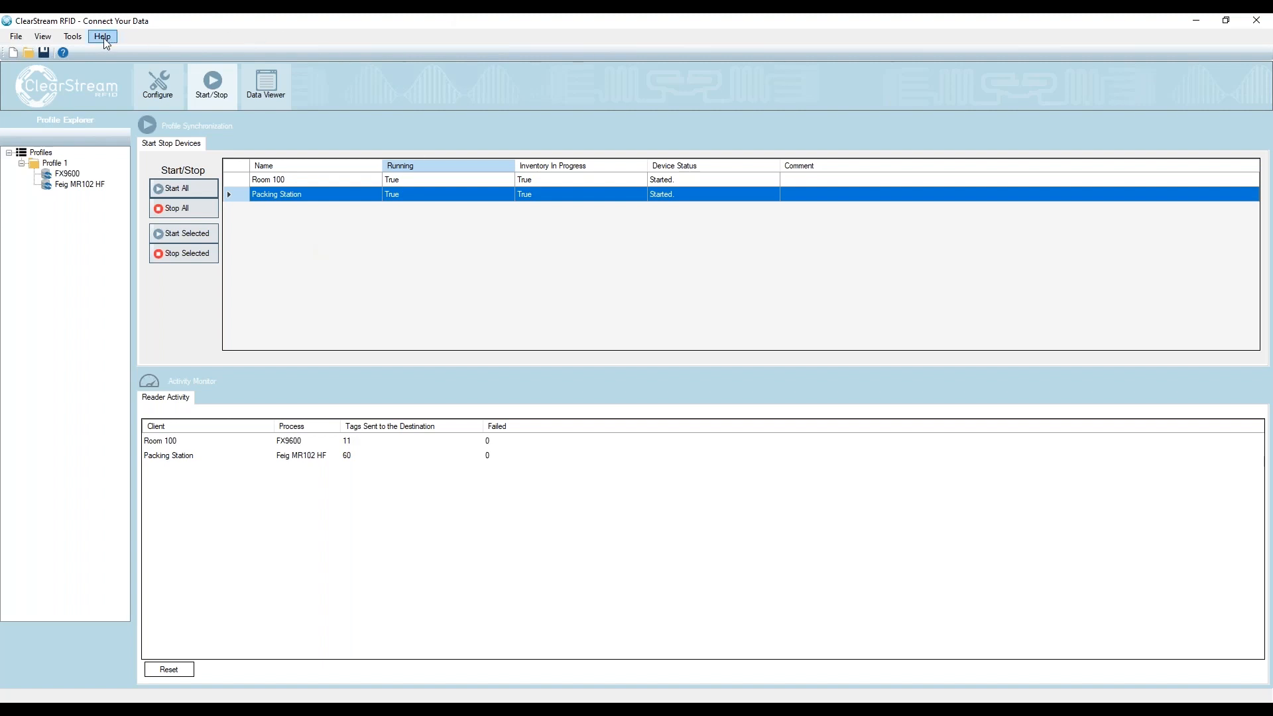
{"action": "left_click", "coordinate": [80, 37]}
{"action": "left_click", "coordinate": [87, 68]}
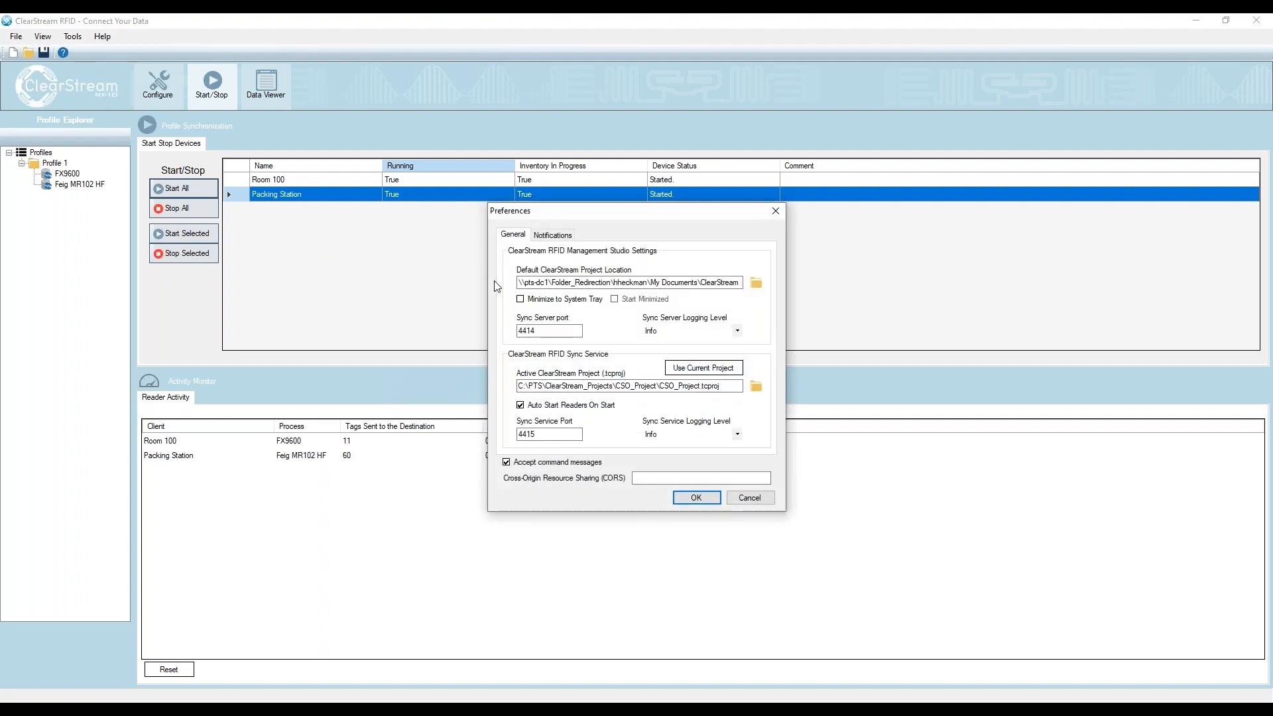
{"action": "left_click", "coordinate": [524, 301]}
{"action": "left_click", "coordinate": [697, 498]}
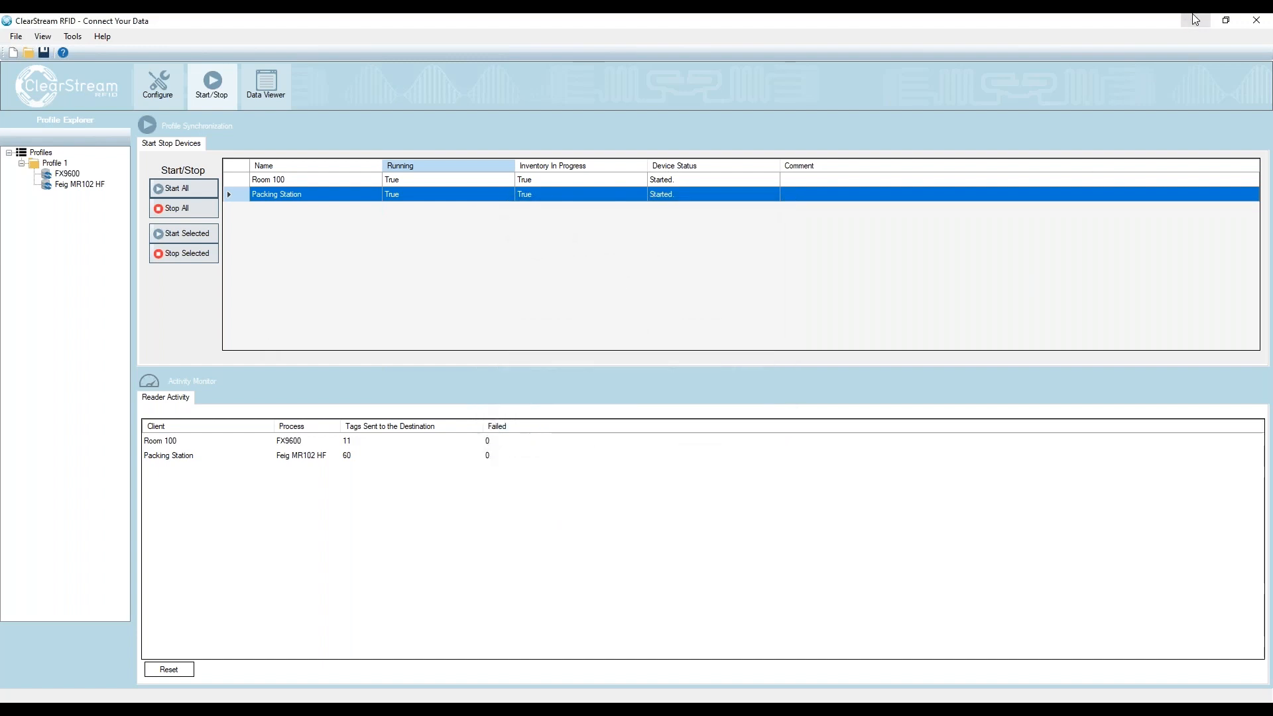
- Minimize ClearStream RFID and delete all Tool IDs from the Asset Checkout Form
{"action": "left_click", "coordinate": [1195, 19]}
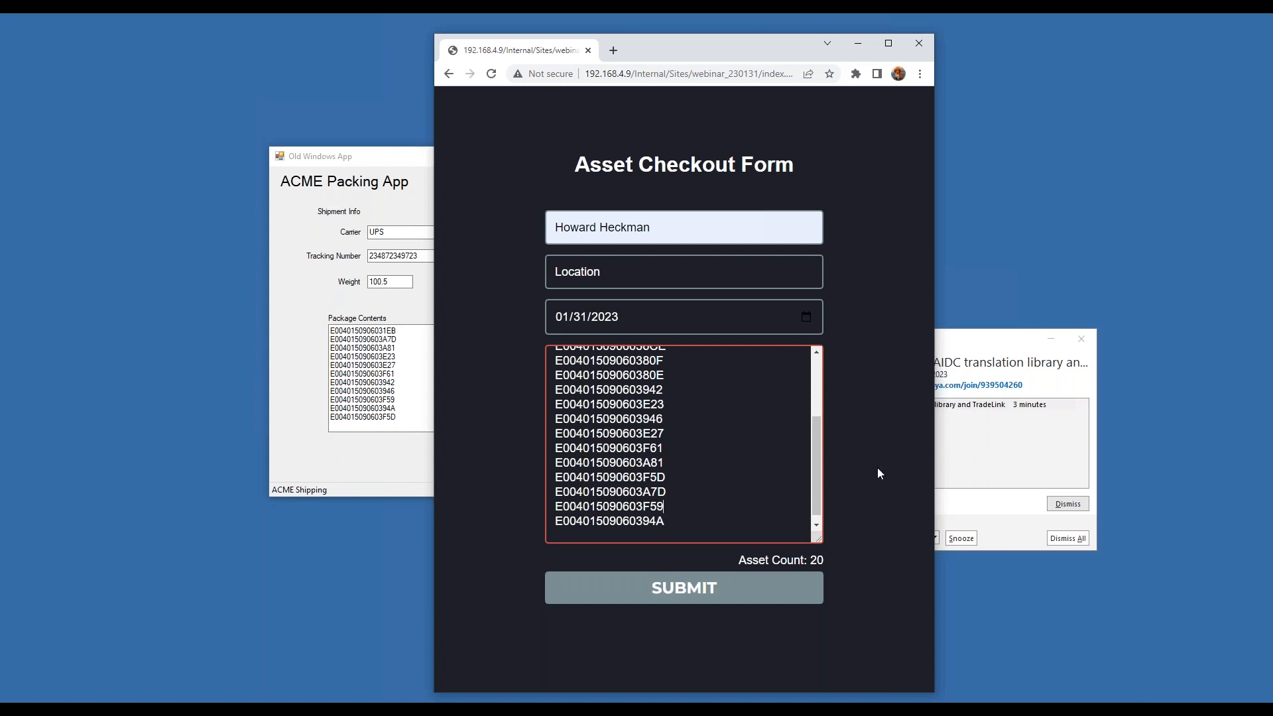
{"action": "key", "text": "ctrl+a"}
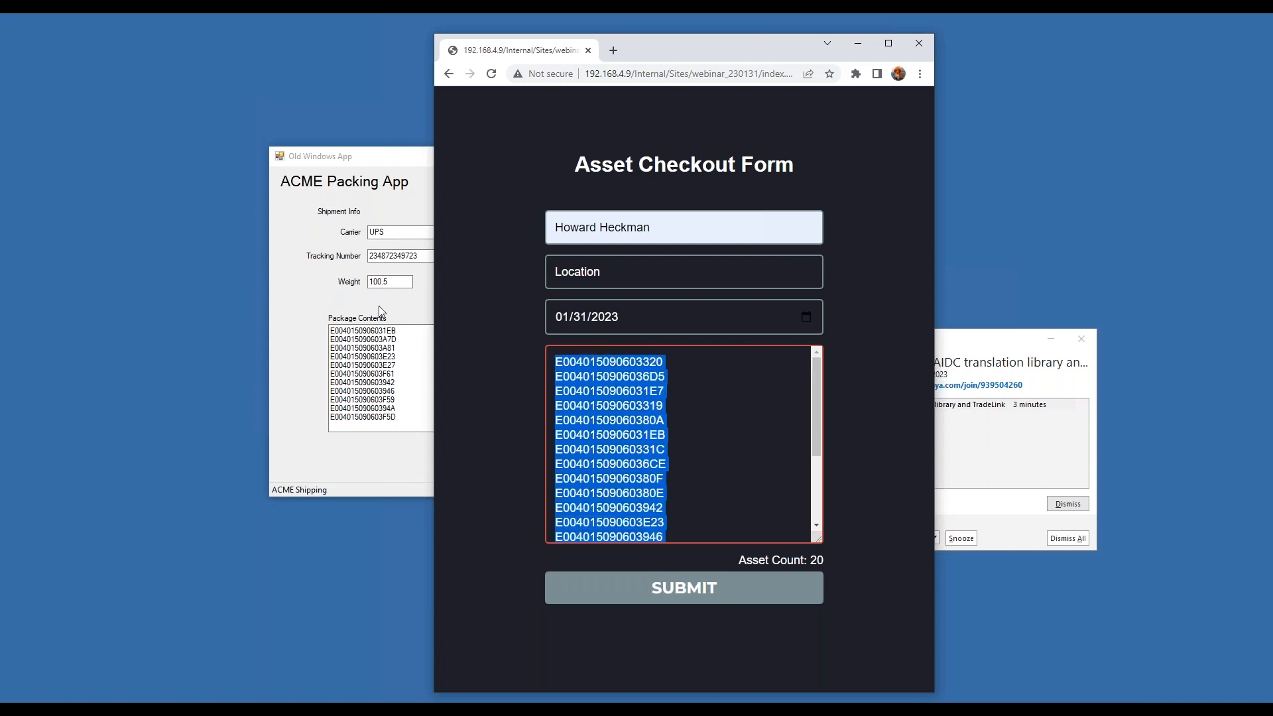
{"action": "key", "text": "Delete"}
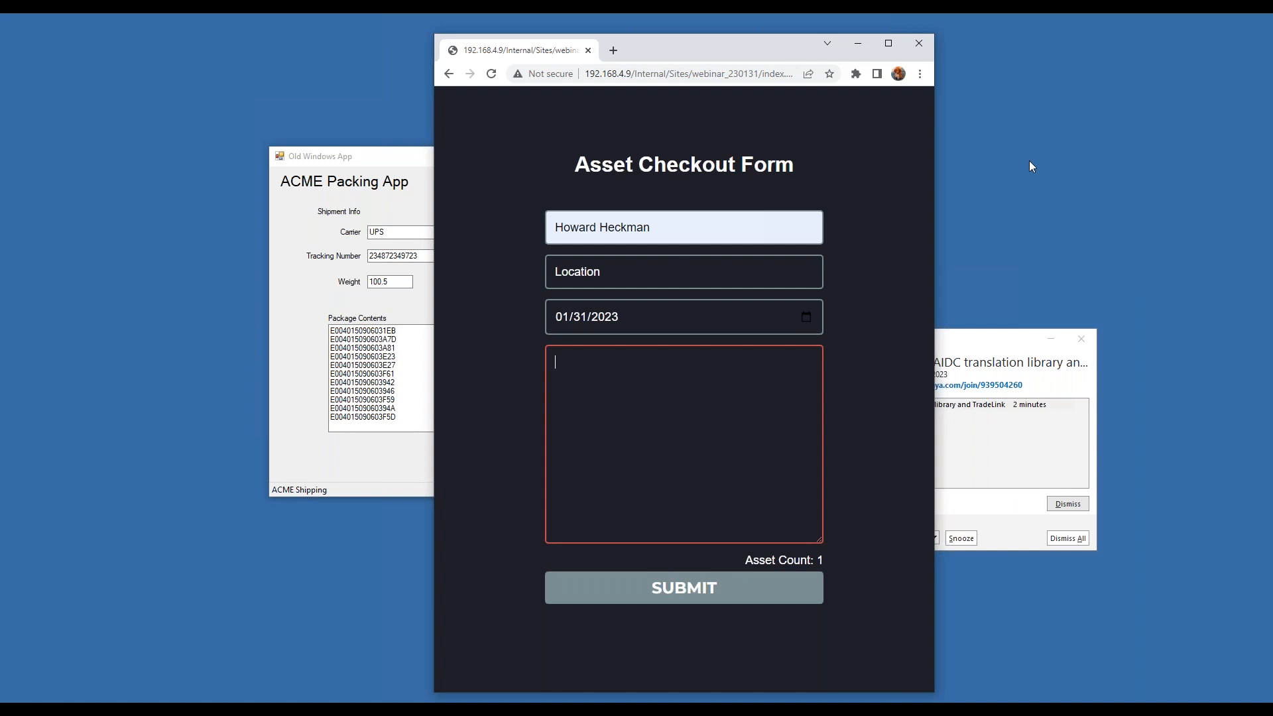
- Minimize the browser and ACME Packing App windows and dismiss the calendar reminder
{"action": "left_click", "coordinate": [859, 48]}
{"action": "left_click", "coordinate": [674, 155]}
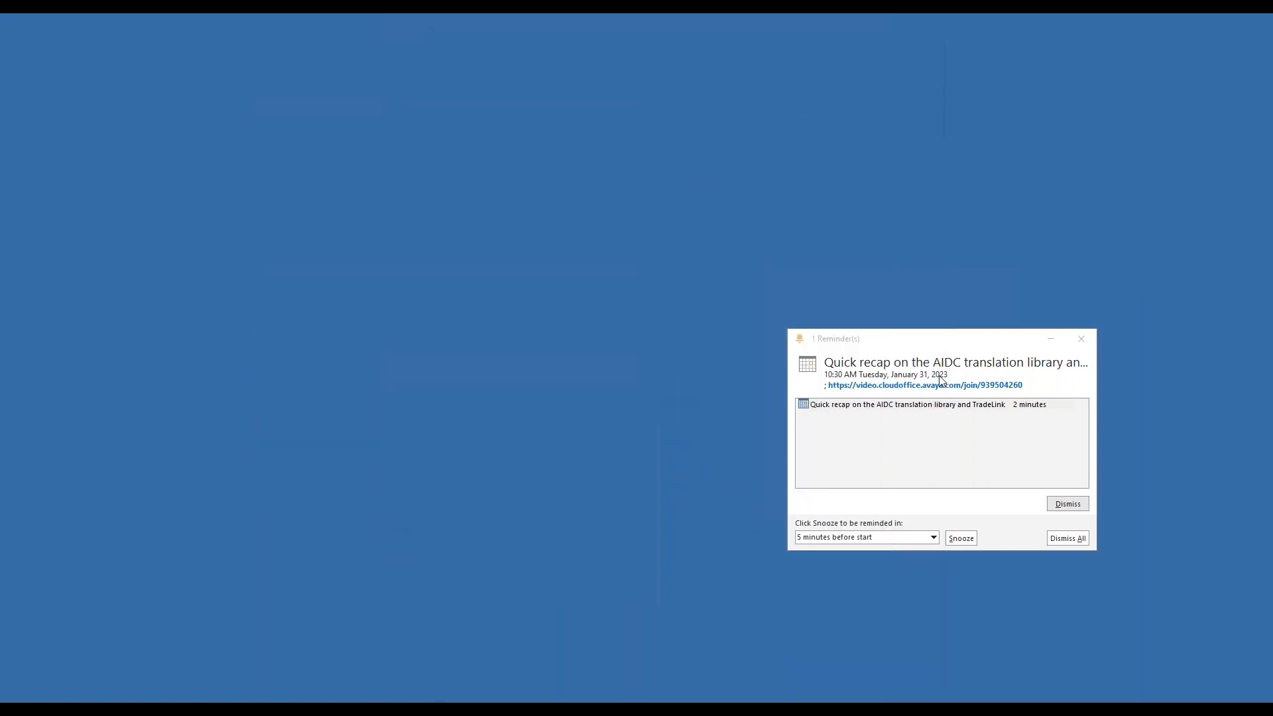
{"action": "left_click", "coordinate": [1061, 506]}
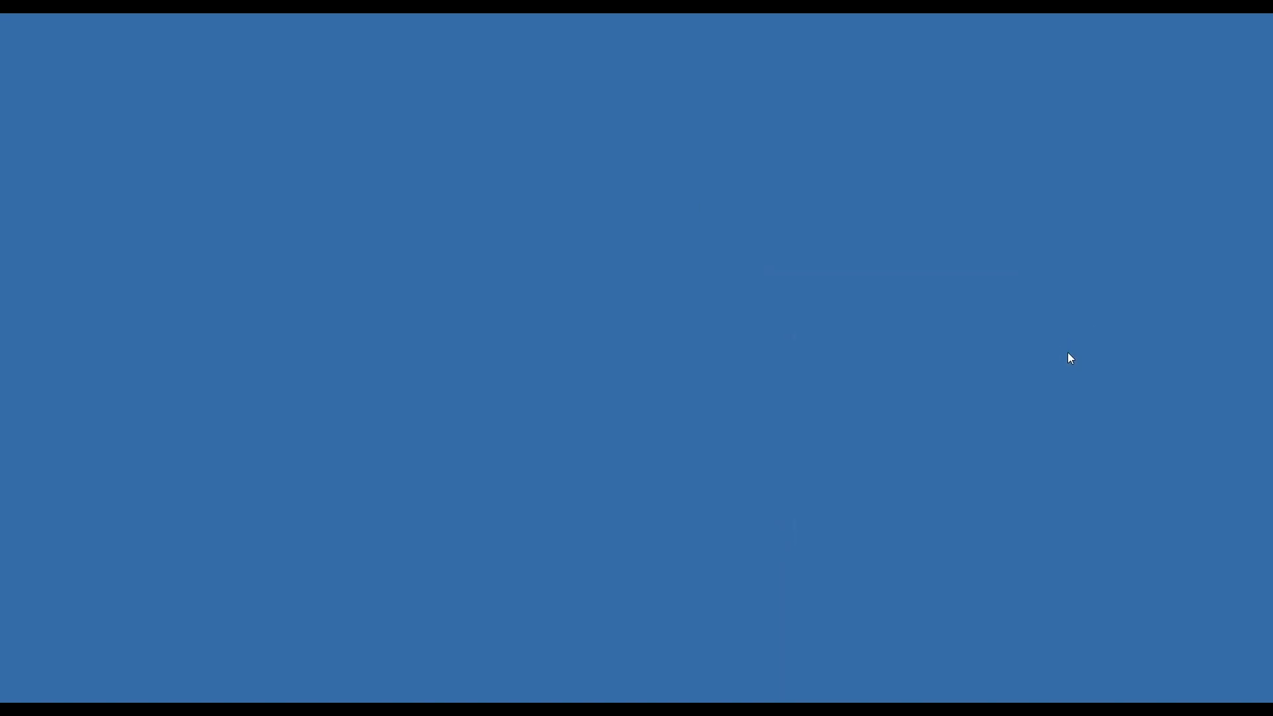
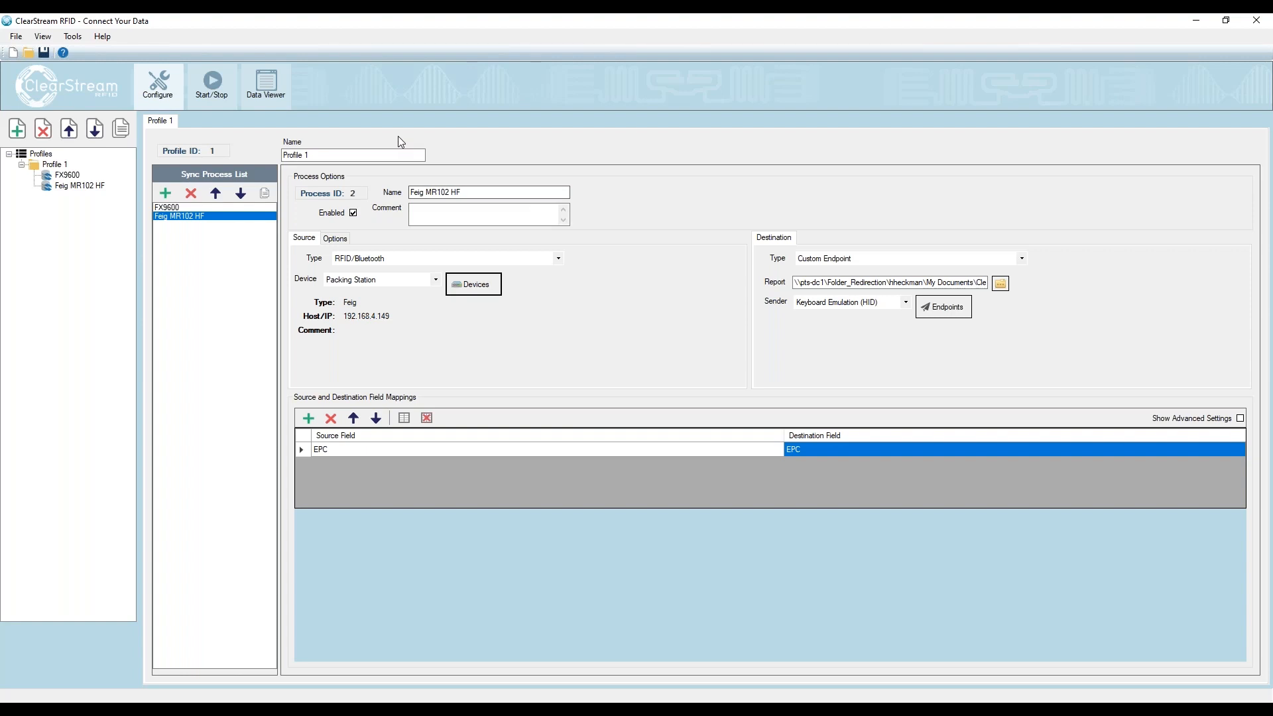
- Add a third sync process to Profile 1 with RFID/Bluetooth as its source type and Room 100 as its device
{"action": "left_click", "coordinate": [193, 207]}
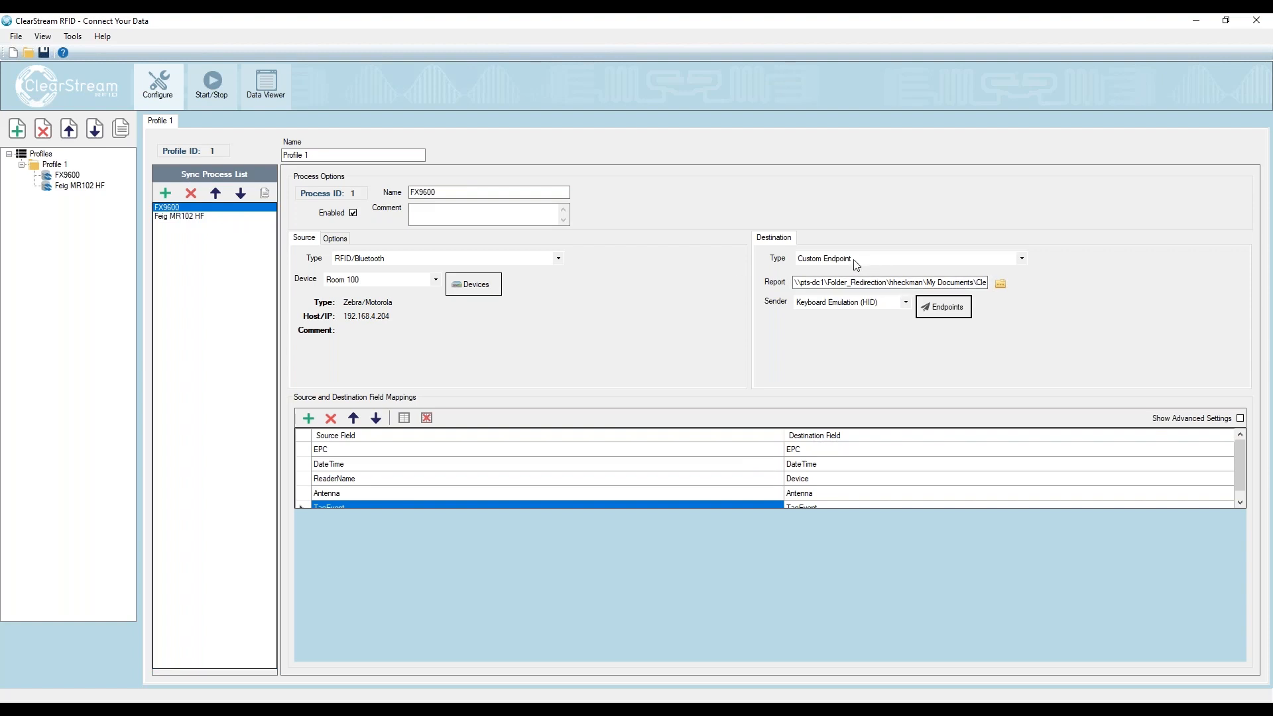
{"action": "left_click", "coordinate": [169, 193]}
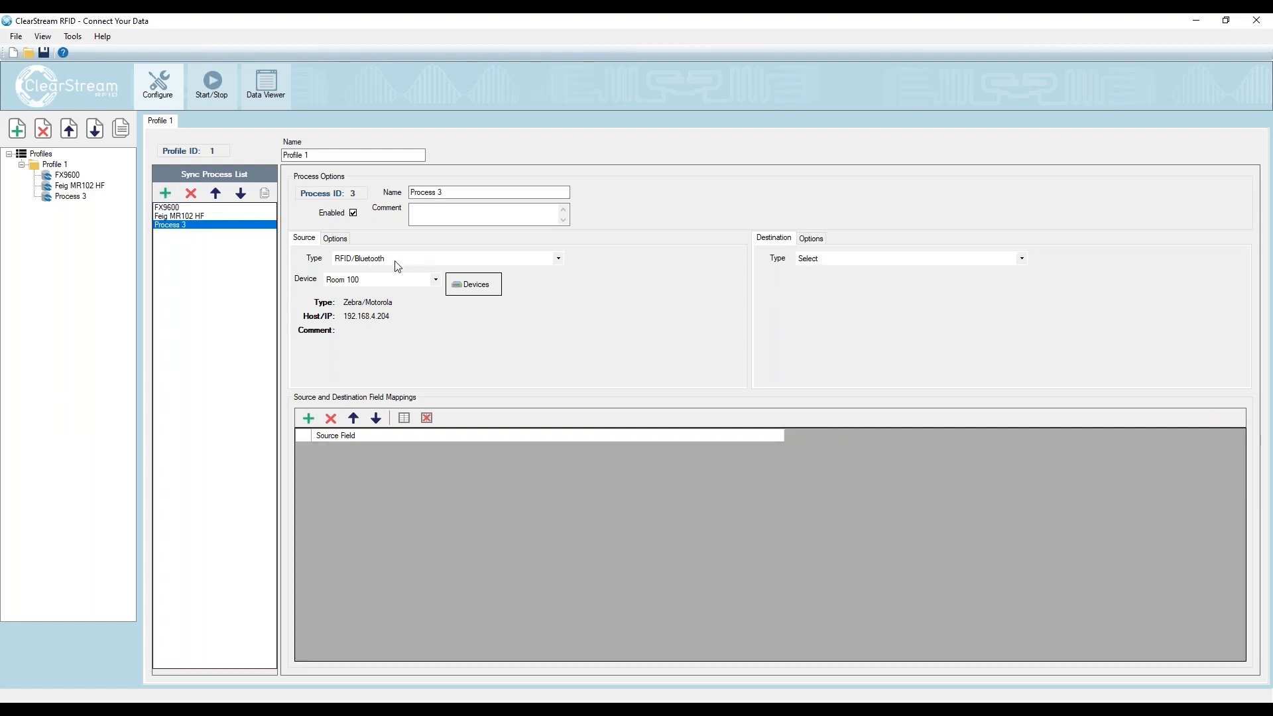
{"action": "left_click", "coordinate": [391, 262]}
{"action": "left_click", "coordinate": [390, 270]}
{"action": "left_click", "coordinate": [359, 280]}
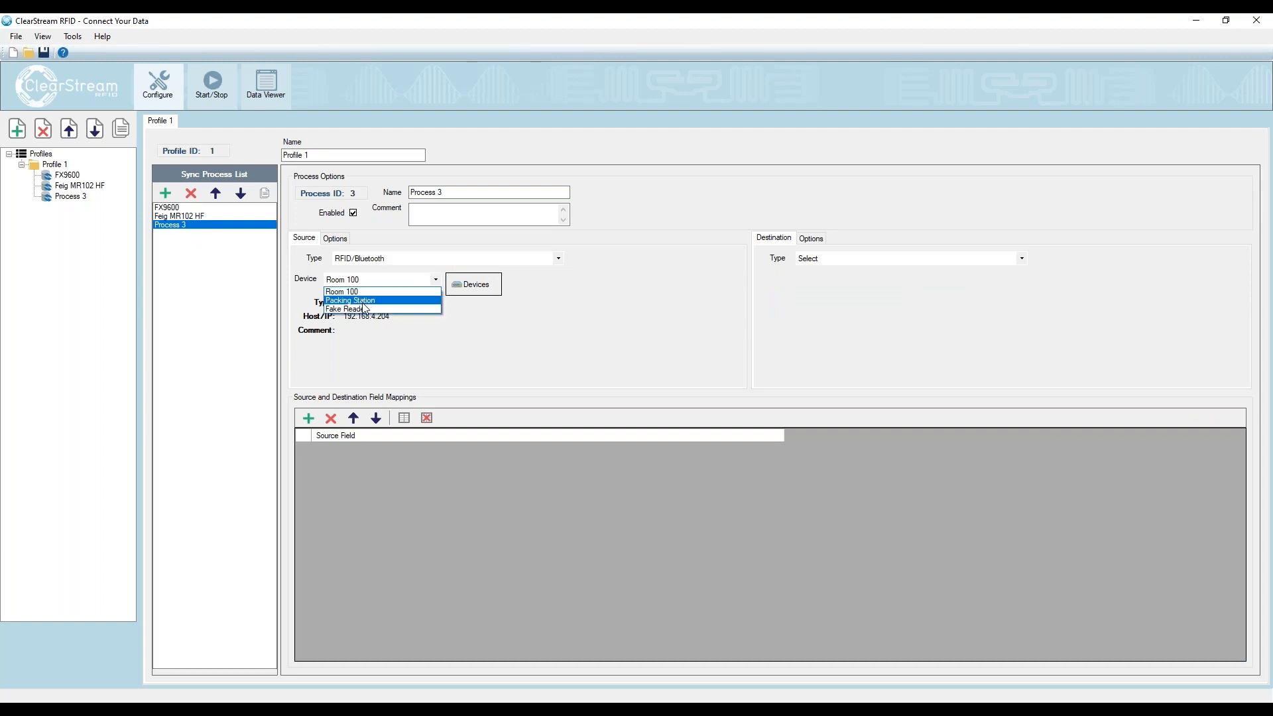
{"action": "left_click", "coordinate": [348, 292]}
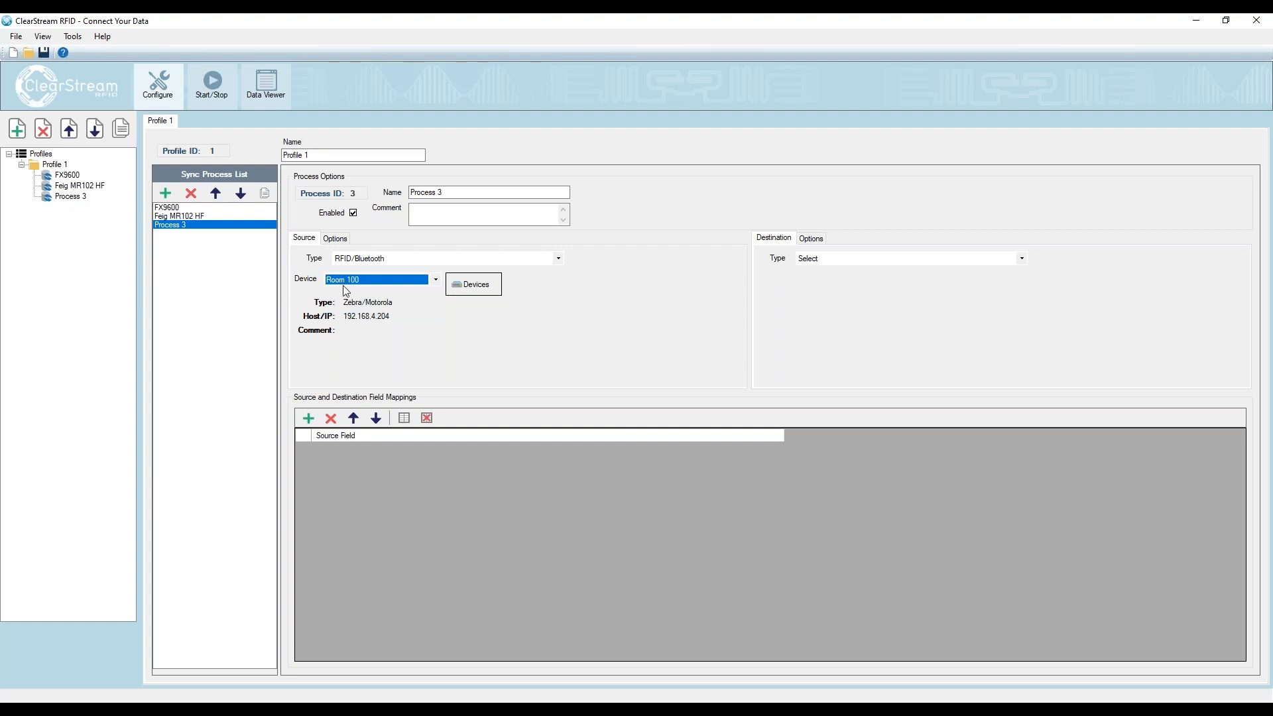
- Set the new process's destination to ODBC with the ClearStream RFID Sample 64-Bit - System datasource
{"action": "left_click", "coordinate": [829, 260]}
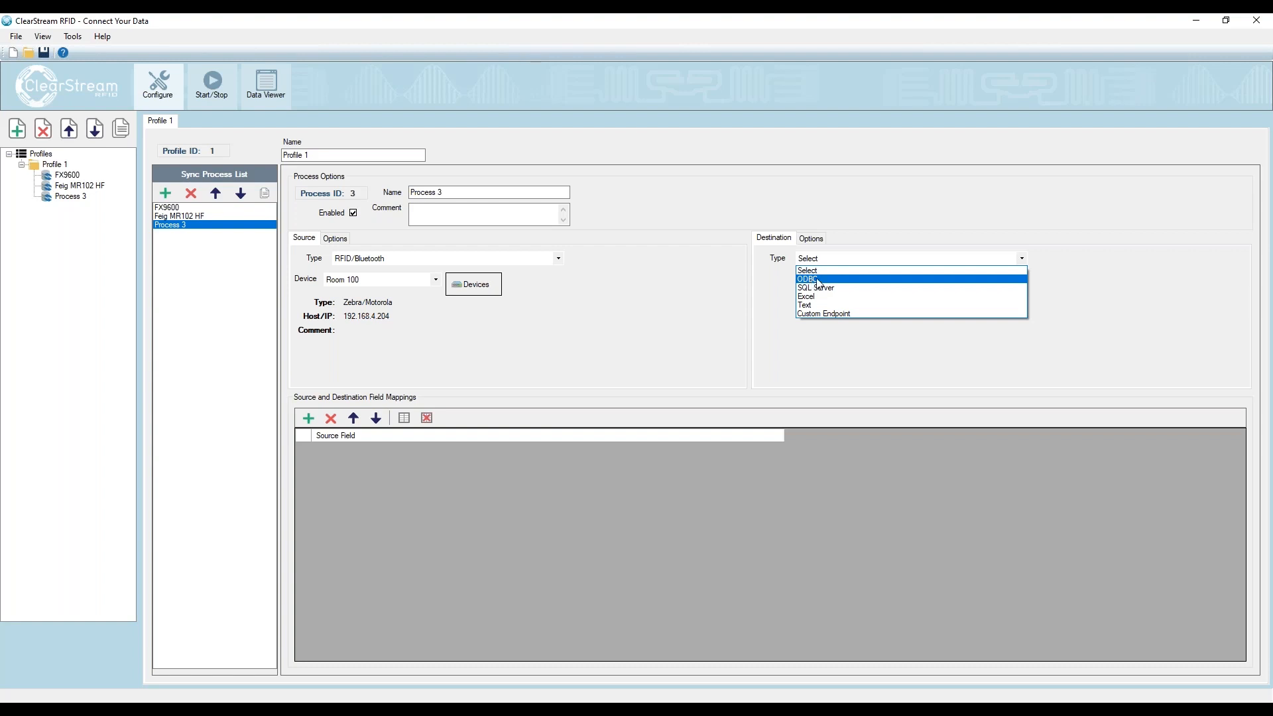
{"action": "left_click", "coordinate": [804, 281]}
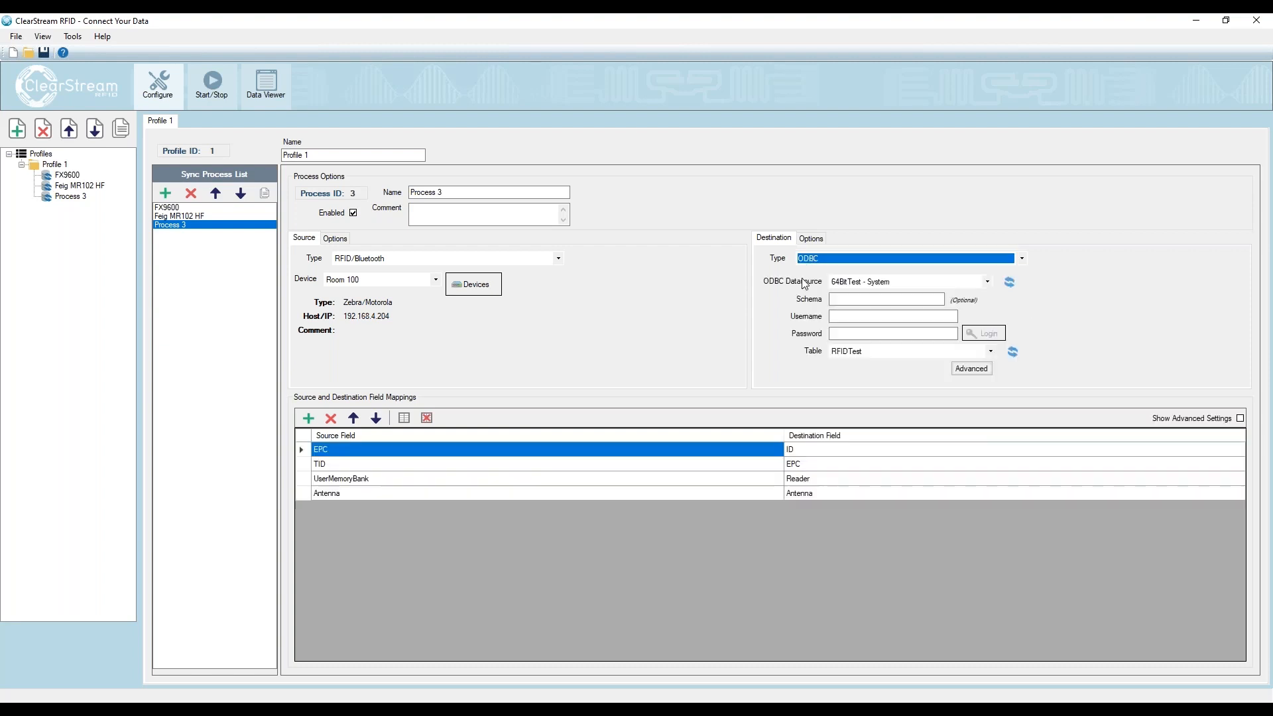
{"action": "left_click", "coordinate": [900, 288]}
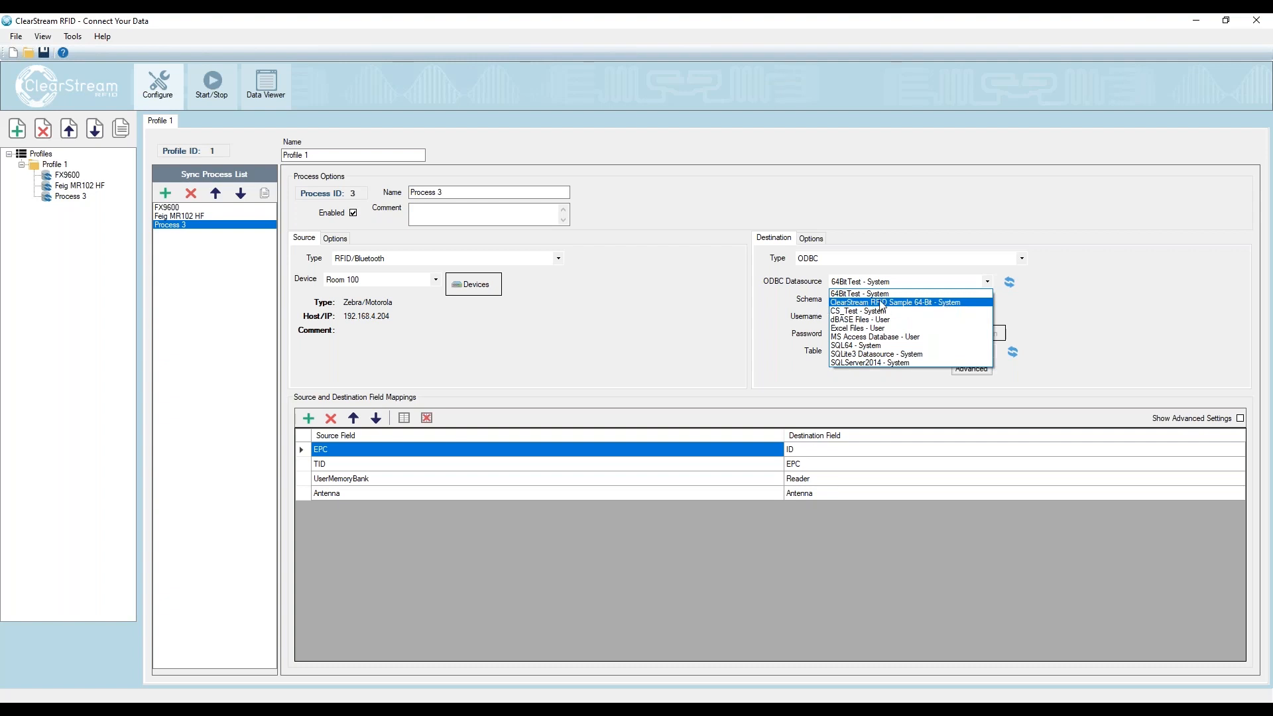
{"action": "left_click", "coordinate": [918, 303]}
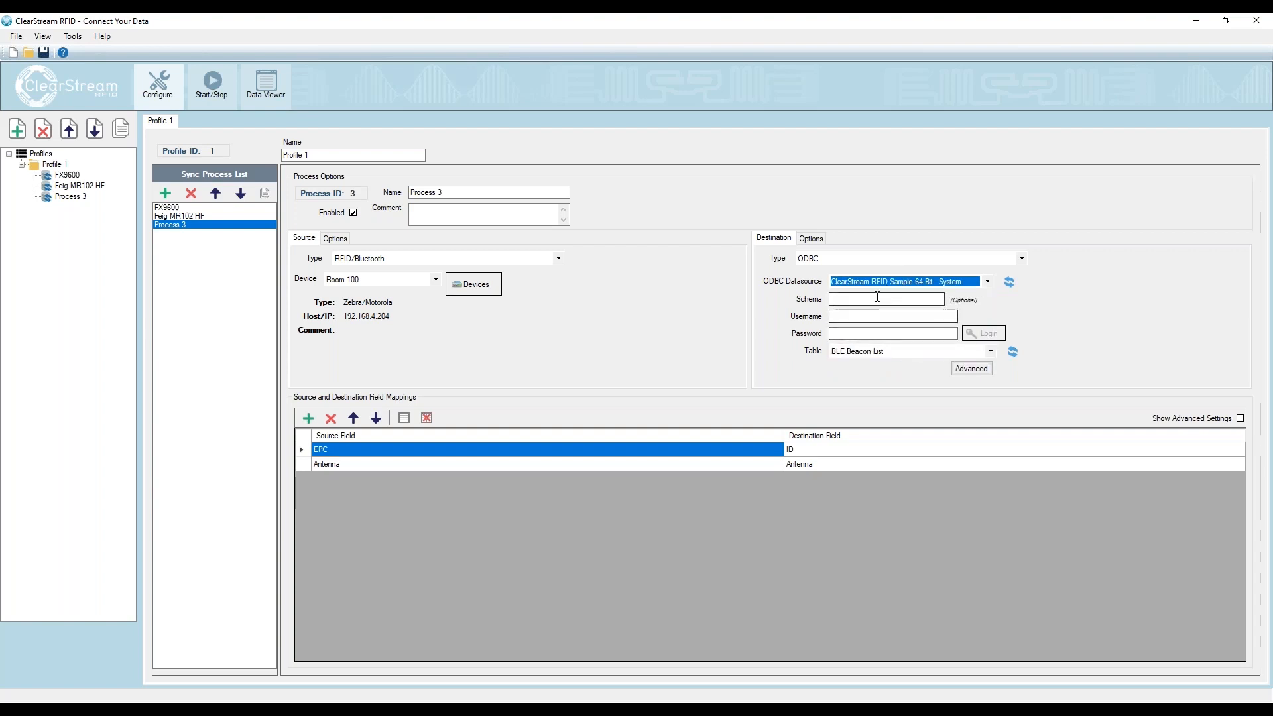
- Choose RFID Tag List as the destination table and reset the field mappings to default
{"action": "left_click", "coordinate": [991, 352]}
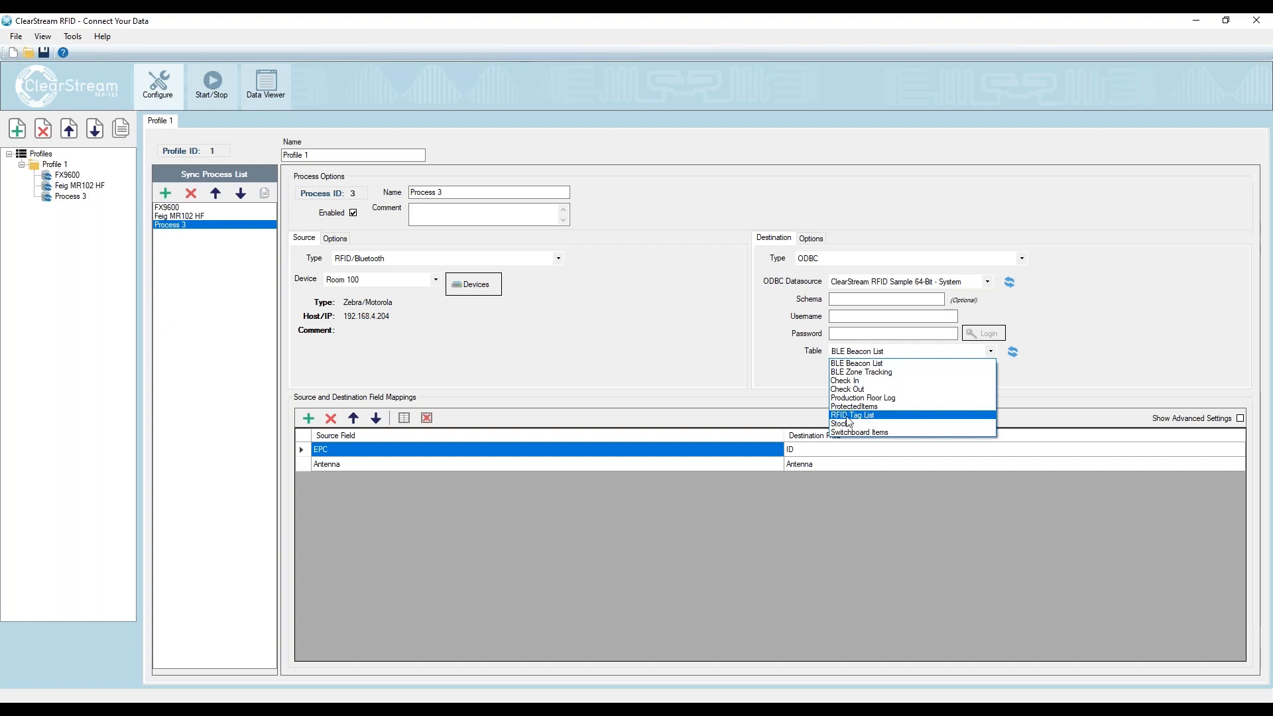
{"action": "left_click", "coordinate": [880, 416]}
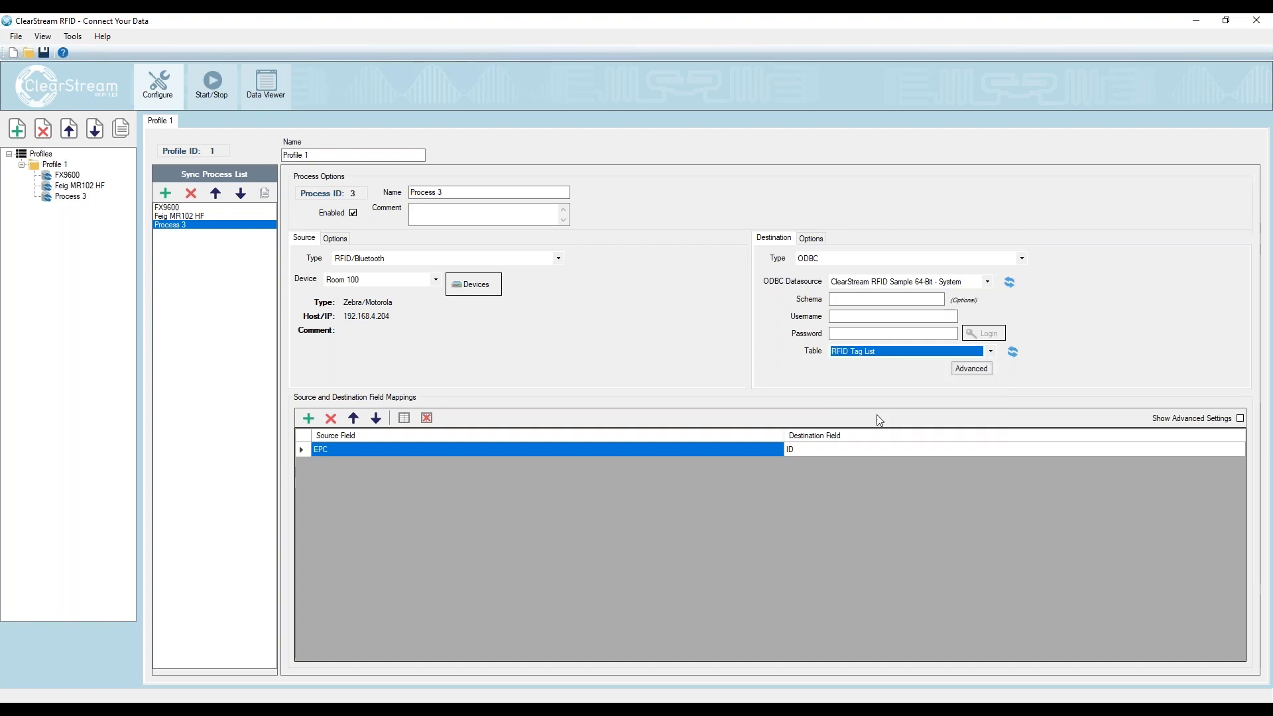
{"action": "left_click", "coordinate": [403, 417]}
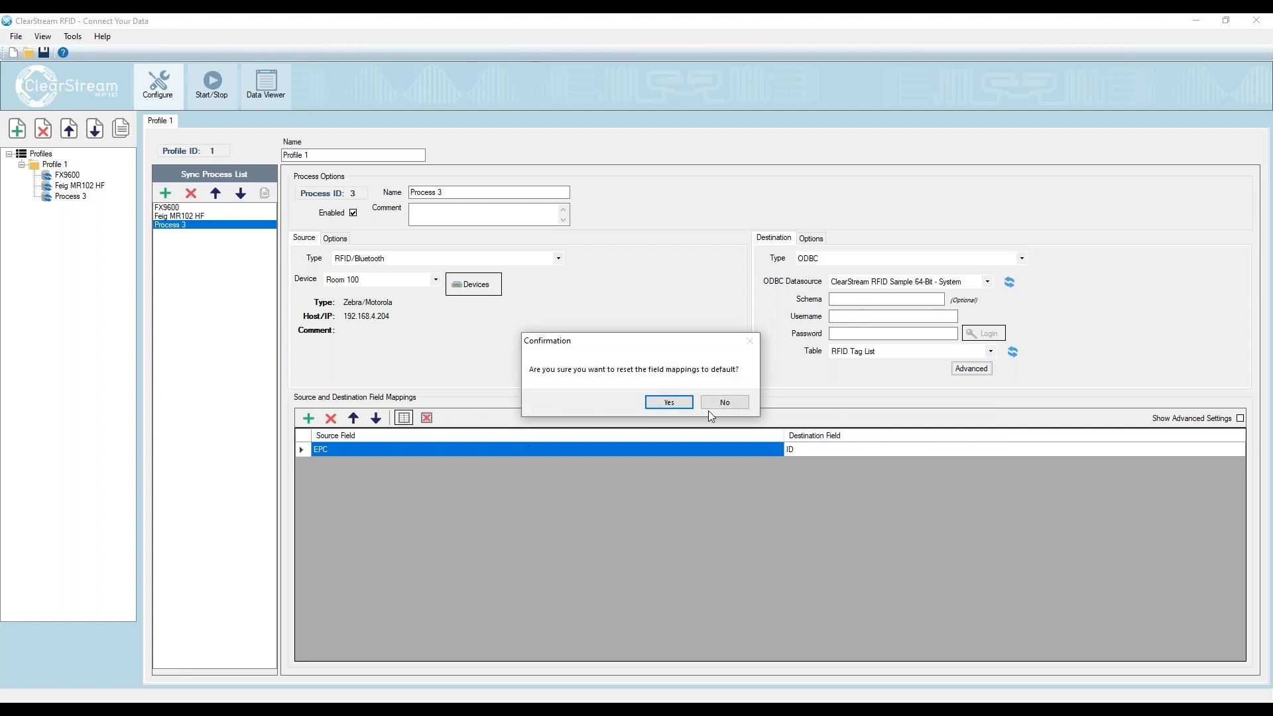
{"action": "left_click", "coordinate": [668, 401]}
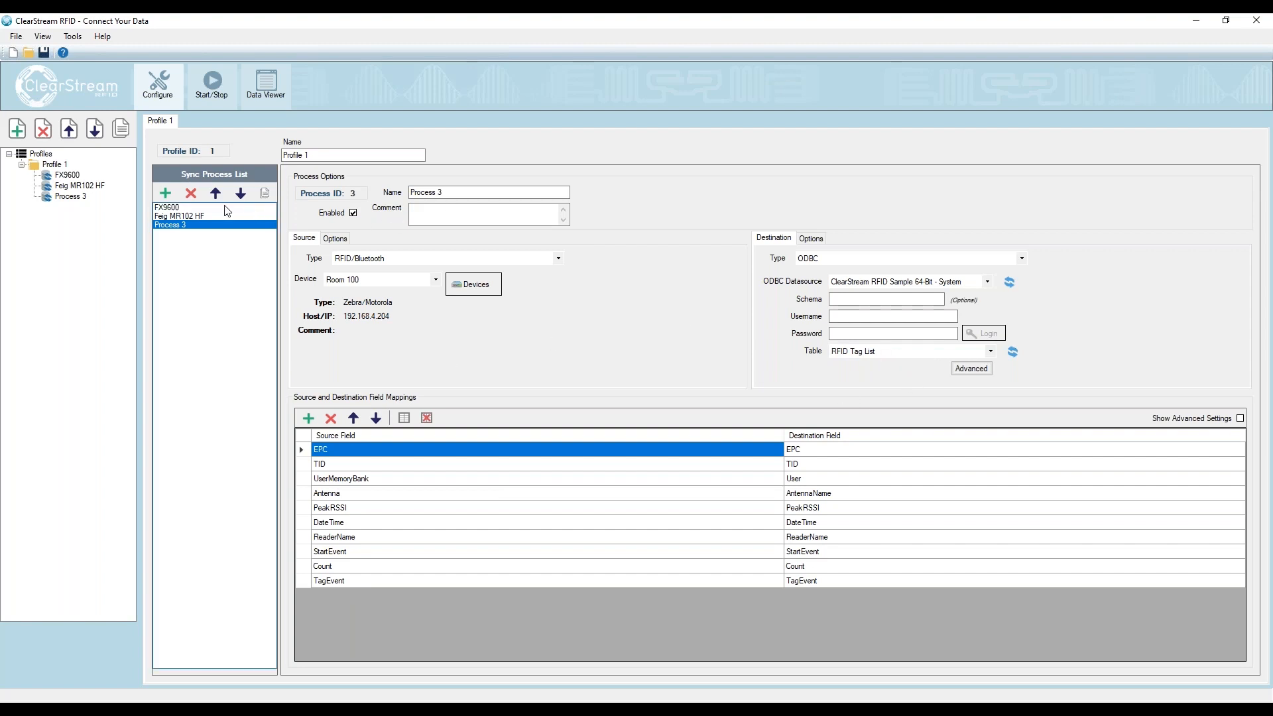
- Rename the third process as Send to DB table
{"action": "left_click", "coordinate": [195, 209]}
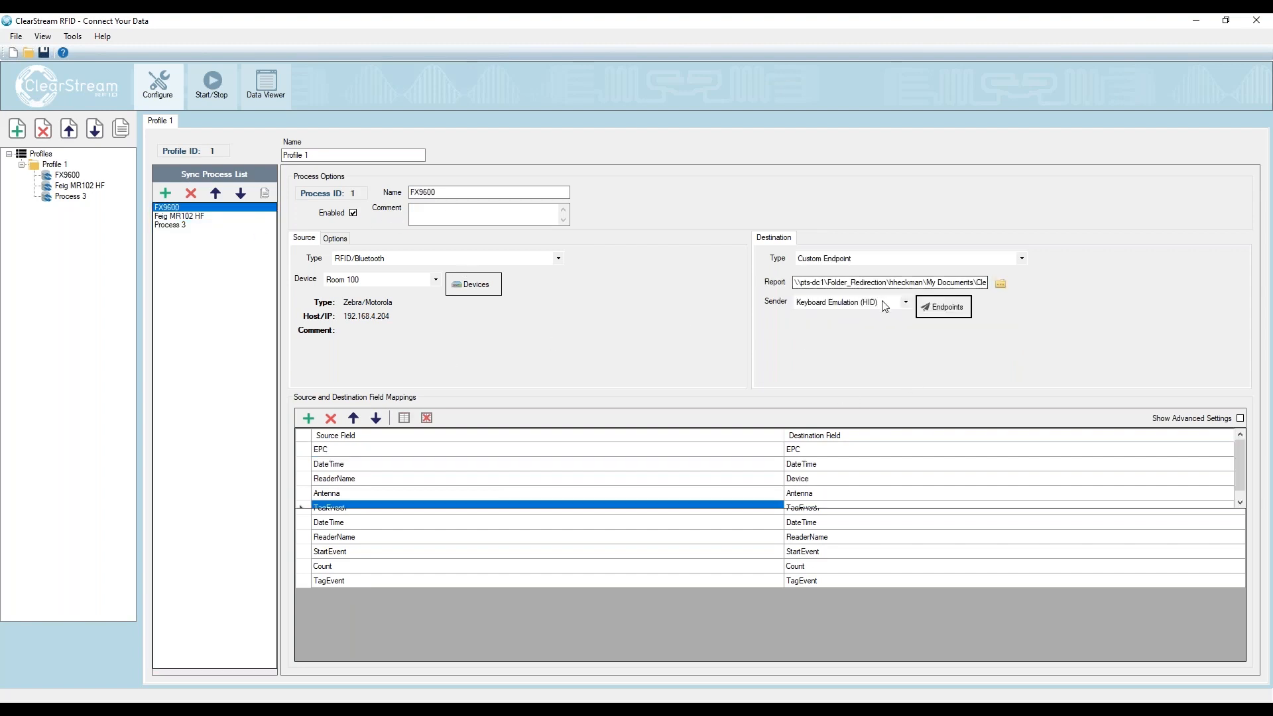
{"action": "left_click", "coordinate": [171, 224]}
{"action": "left_click_drag", "start_coordinate": [462, 193], "coordinate": [364, 189]}
{"action": "type", "text": "Send"}
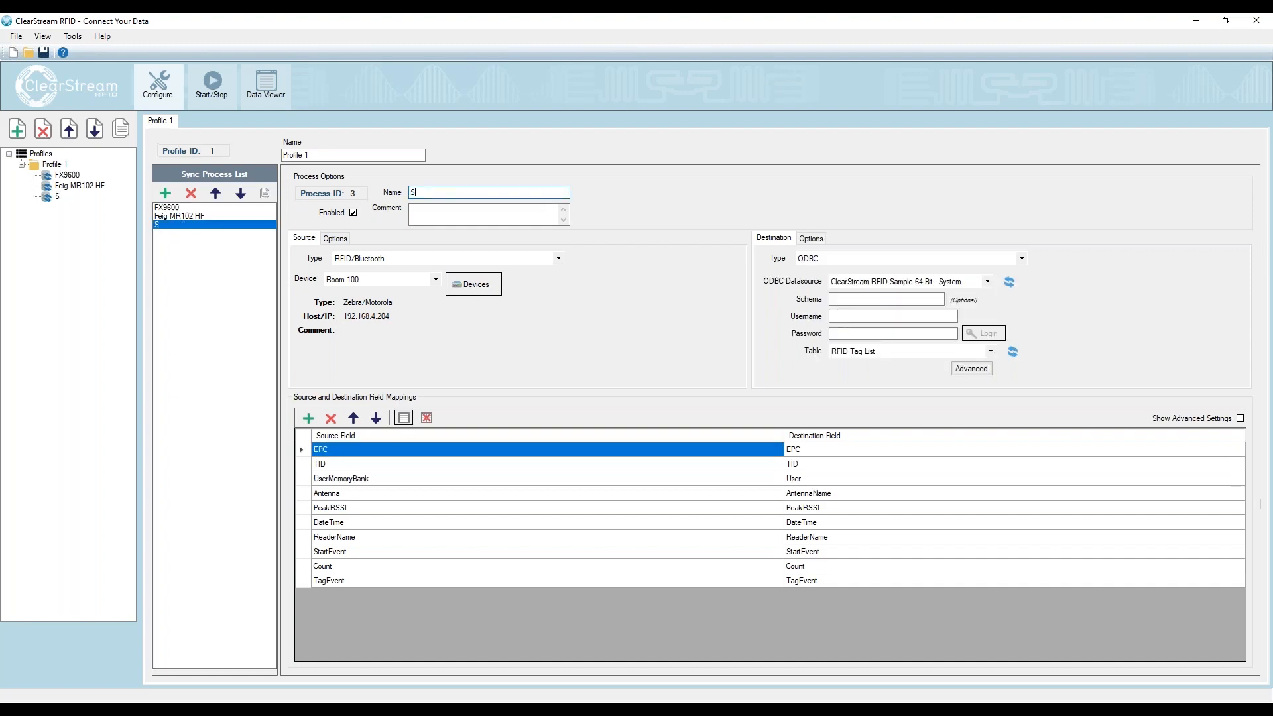
{"action": "type", "text": " to DB table"}
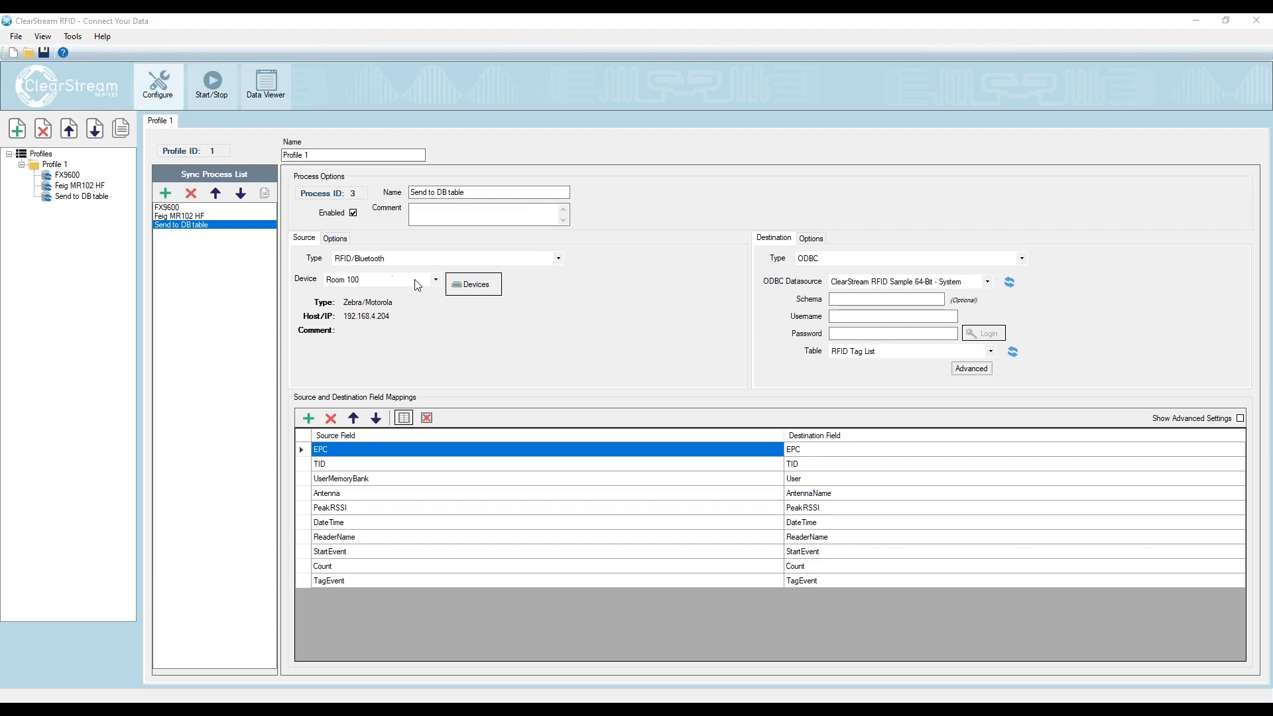
- Add an On-Board device named On Board Reader to the device configuration
{"action": "left_click", "coordinate": [484, 287]}
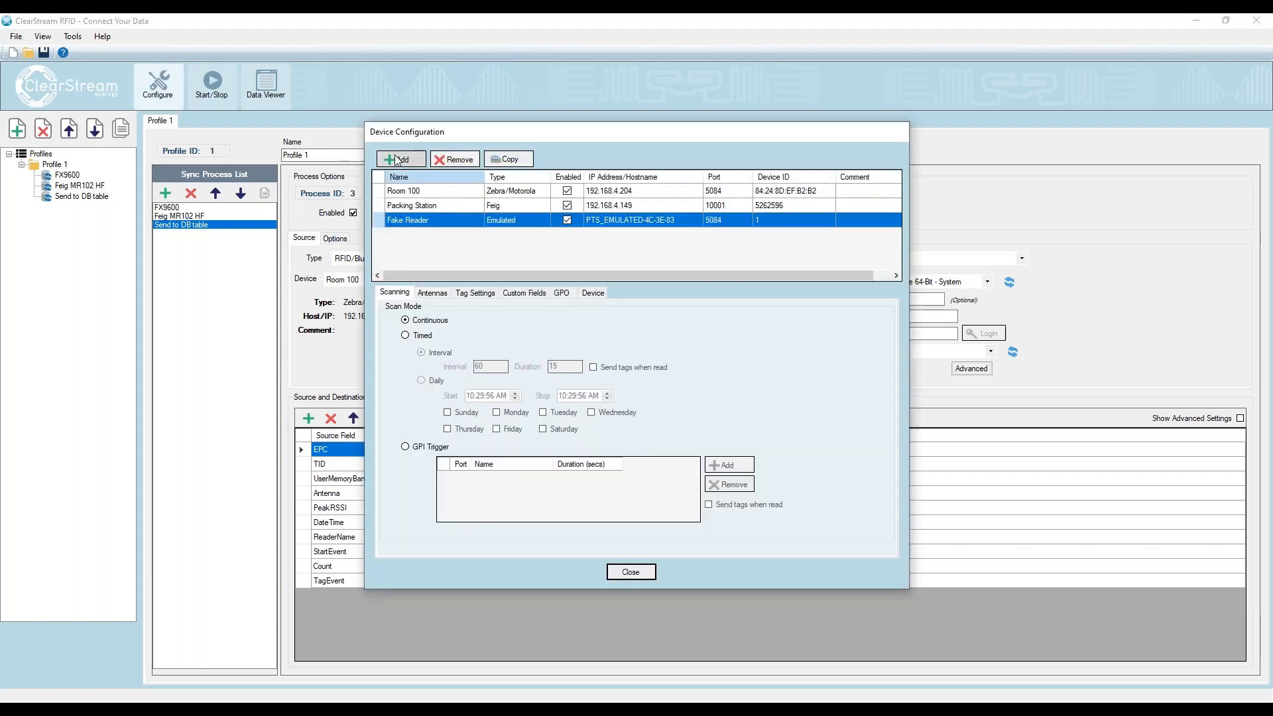
{"action": "left_click", "coordinate": [398, 160]}
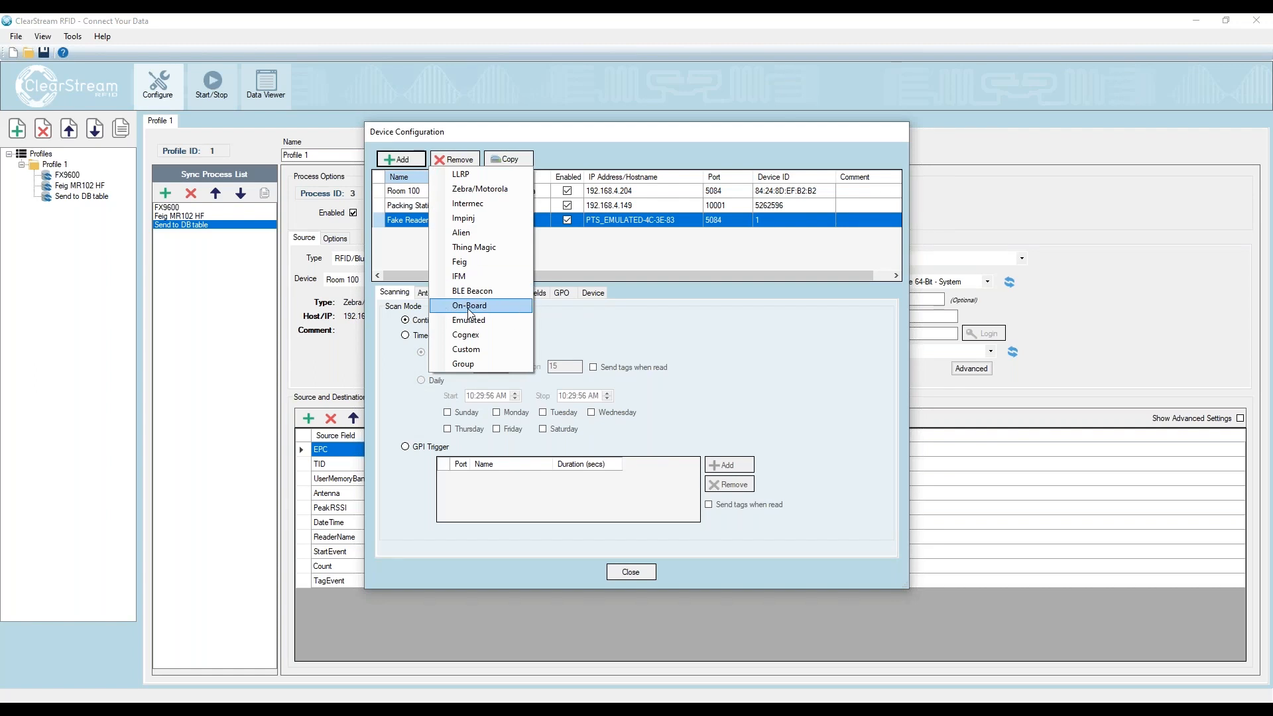
{"action": "left_click", "coordinate": [469, 309]}
{"action": "left_click", "coordinate": [457, 235]}
{"action": "left_click_drag", "start_coordinate": [460, 236], "coordinate": [351, 237]}
{"action": "right_click", "coordinate": [351, 237]}
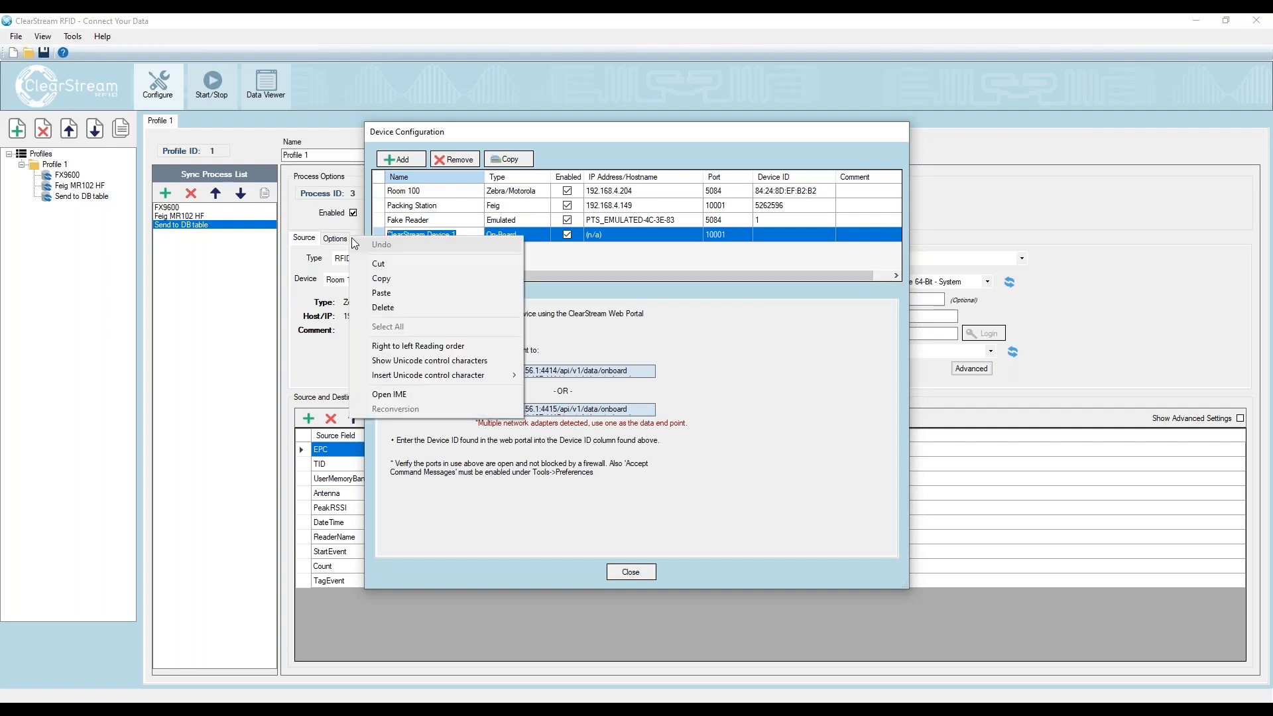
{"action": "left_click", "coordinate": [563, 256]}
{"action": "left_click_drag", "start_coordinate": [460, 235], "coordinate": [371, 225]}
{"action": "type", "text": "O"}
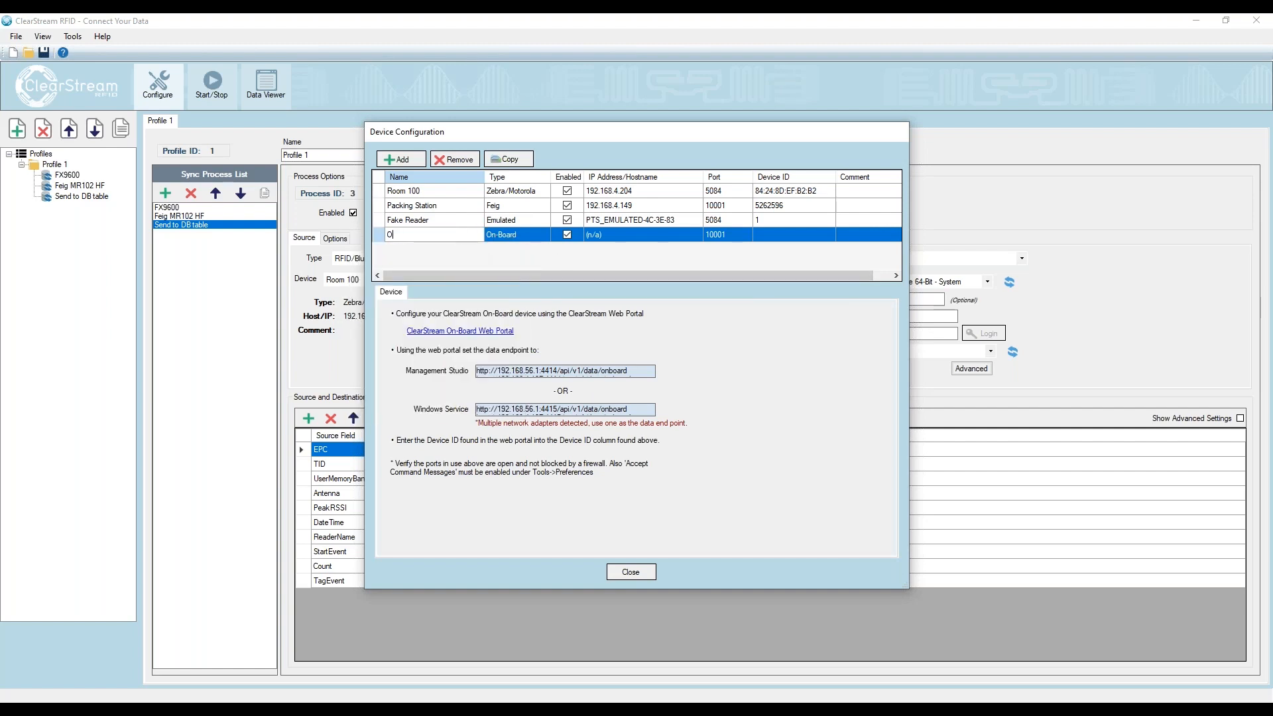
{"action": "type", "text": "n Board Reader"}
{"action": "left_click", "coordinate": [630, 573]}
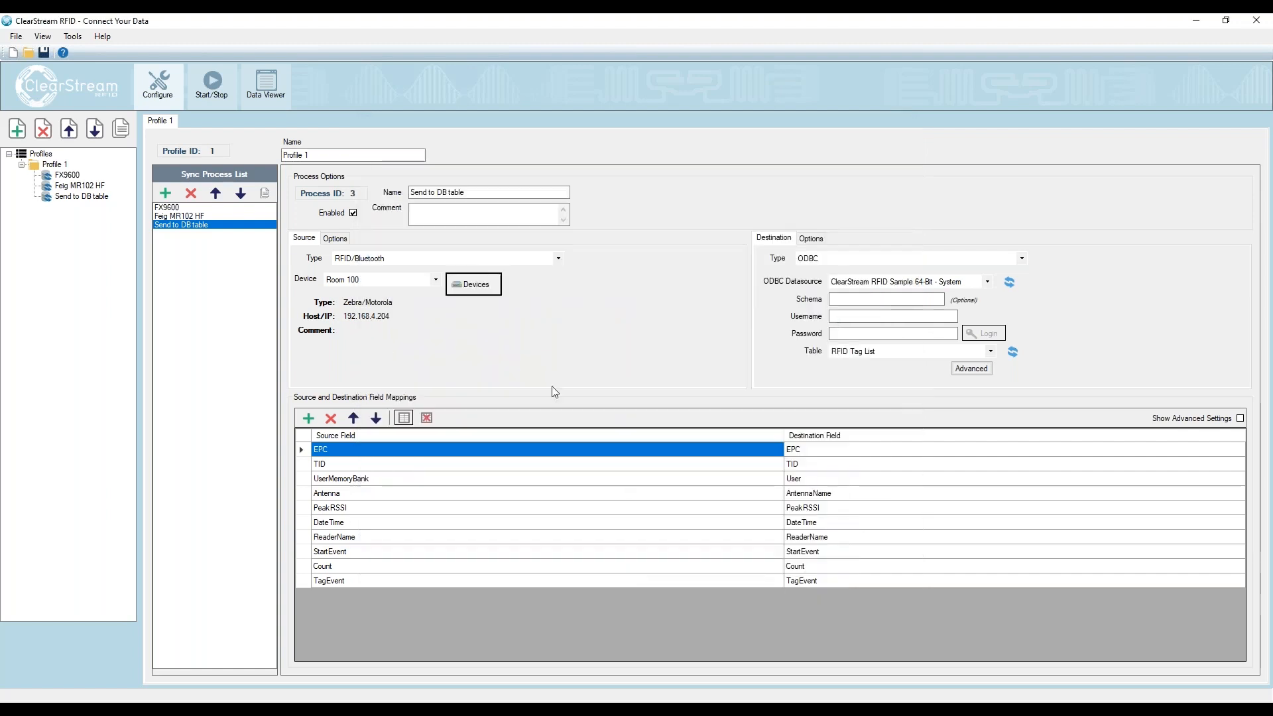
- Add a sync process named On board quick scan with On Board Reader as its source device
{"action": "left_click", "coordinate": [165, 194]}
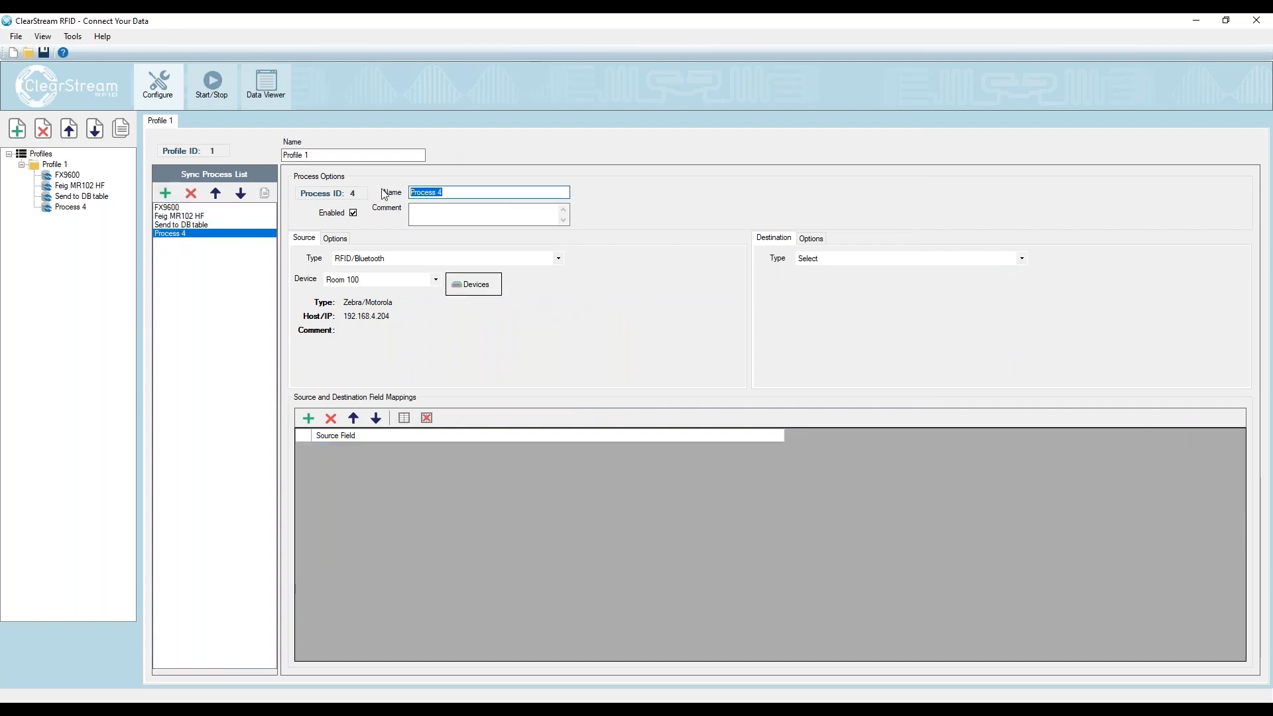
{"action": "key", "text": "BackSpace"}
{"action": "type", "text": "O"}
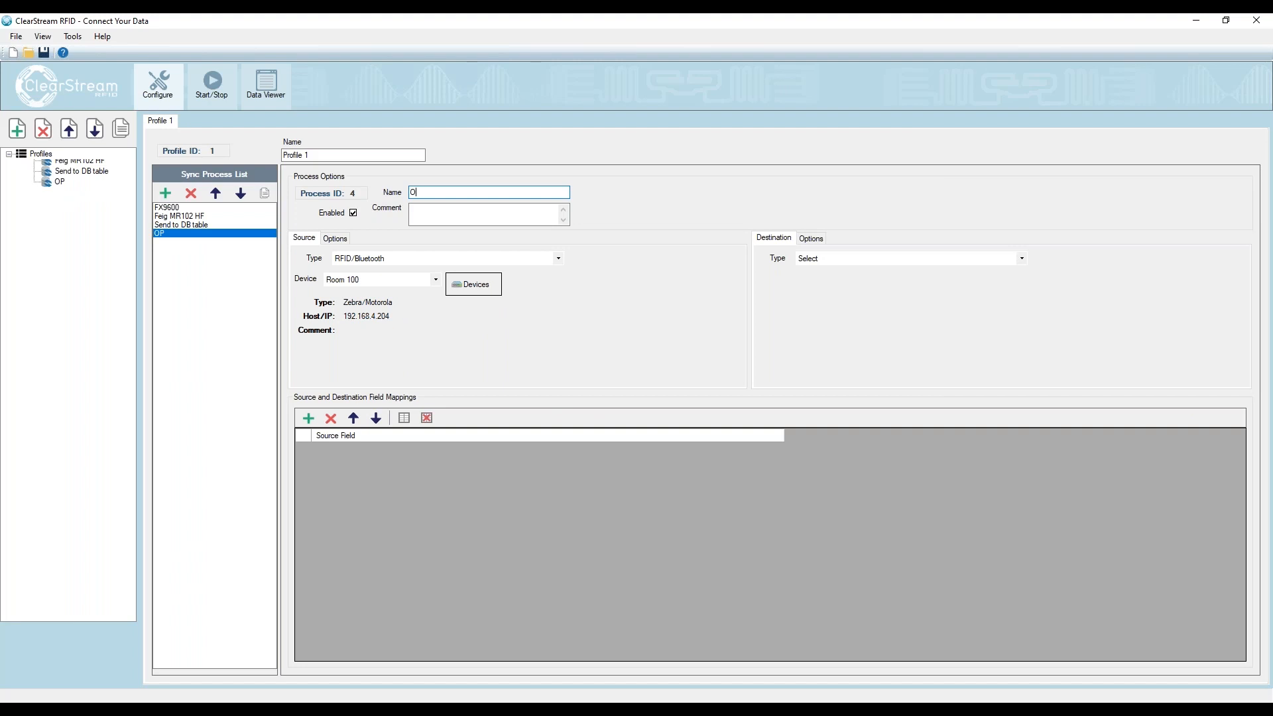
{"action": "type", "text": "n boa"}
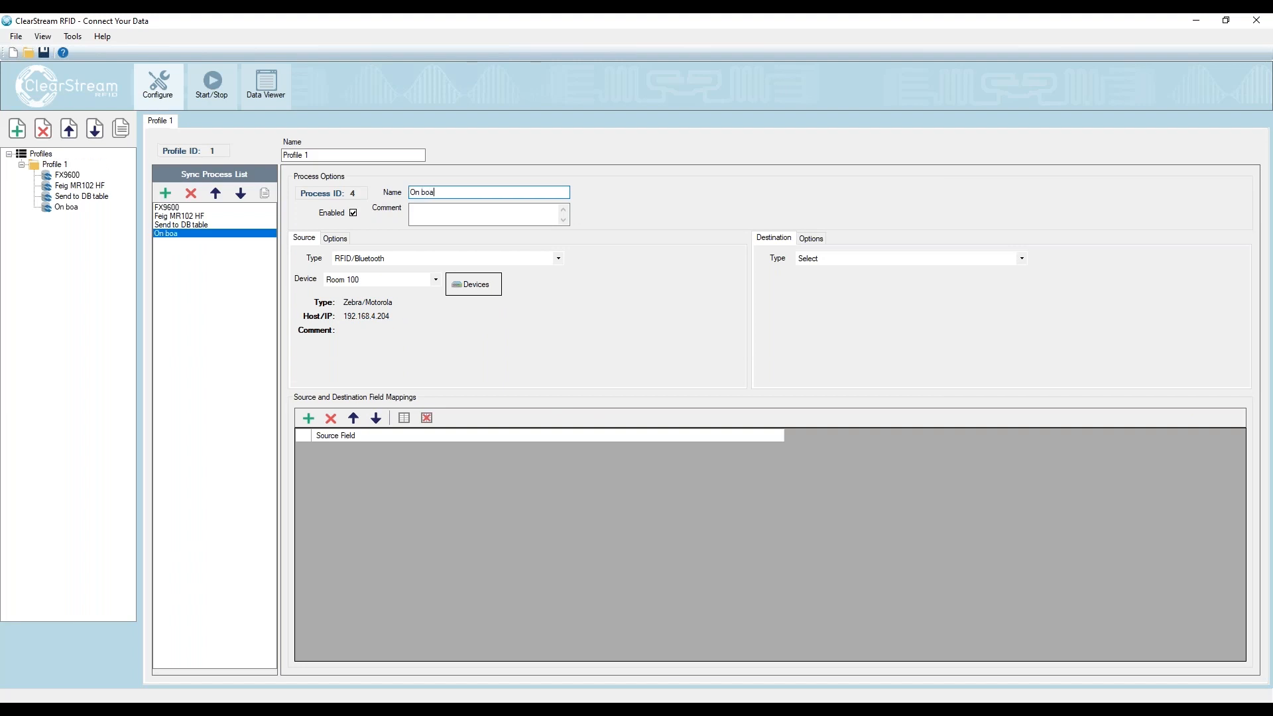
{"action": "type", "text": "rd quick scan"}
{"action": "left_click", "coordinate": [404, 281]}
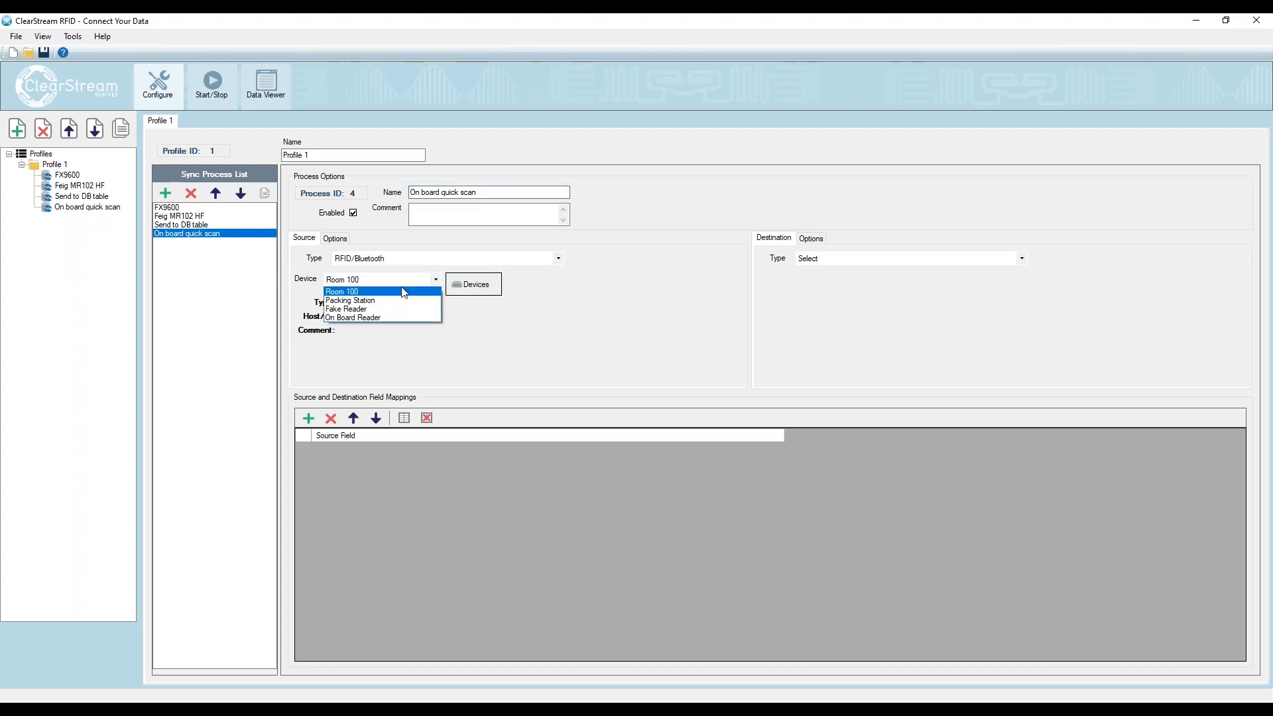
{"action": "left_click", "coordinate": [350, 316]}
- Set the process's destination to Custom Endpoint with the Keyboard_EPC_Only_Sample.rpt report from the Samples folder
{"action": "left_click", "coordinate": [847, 262]}
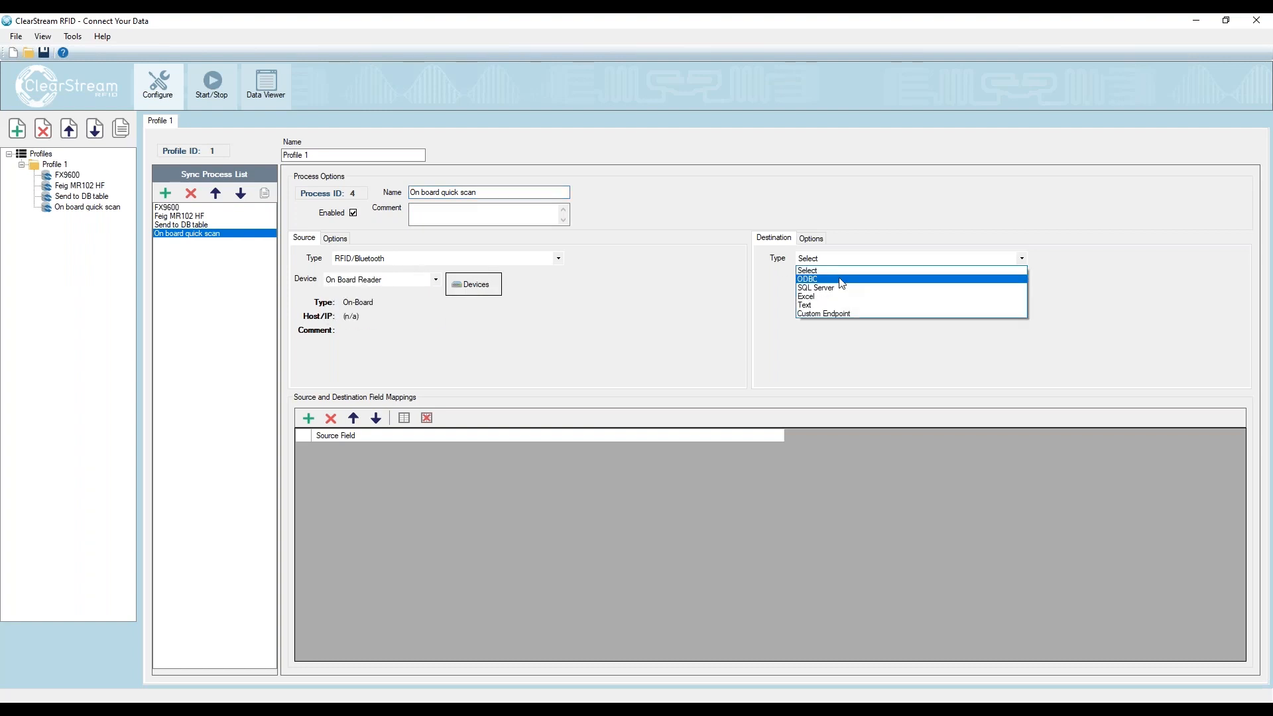
{"action": "left_click", "coordinate": [834, 313]}
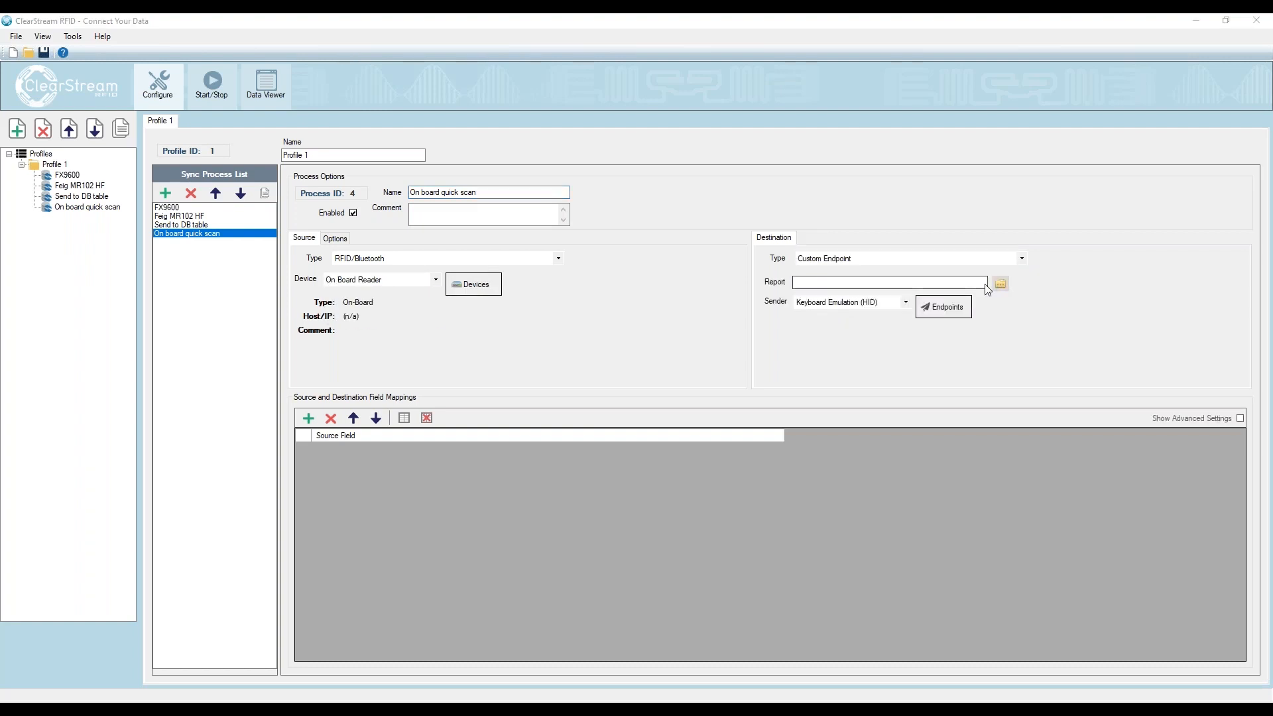
{"action": "left_click", "coordinate": [1000, 284]}
{"action": "double_click", "coordinate": [158, 130]}
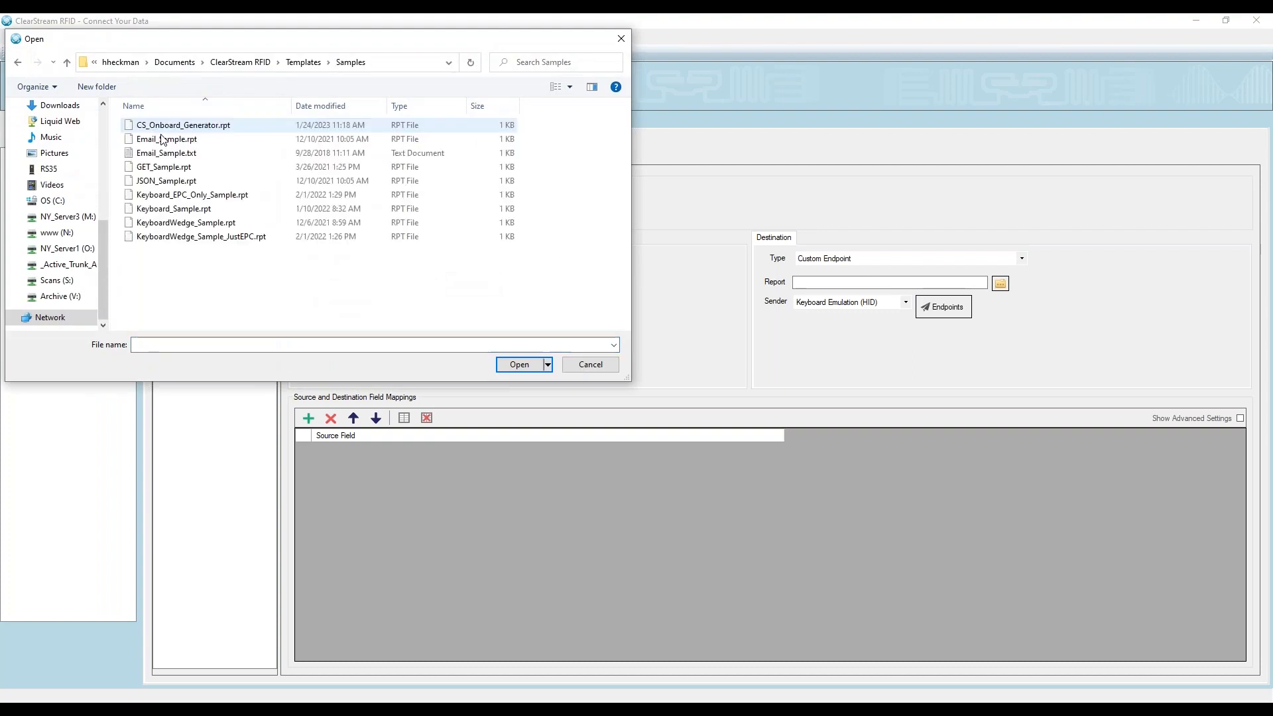
{"action": "left_click", "coordinate": [174, 198]}
{"action": "double_click", "coordinate": [175, 199]}
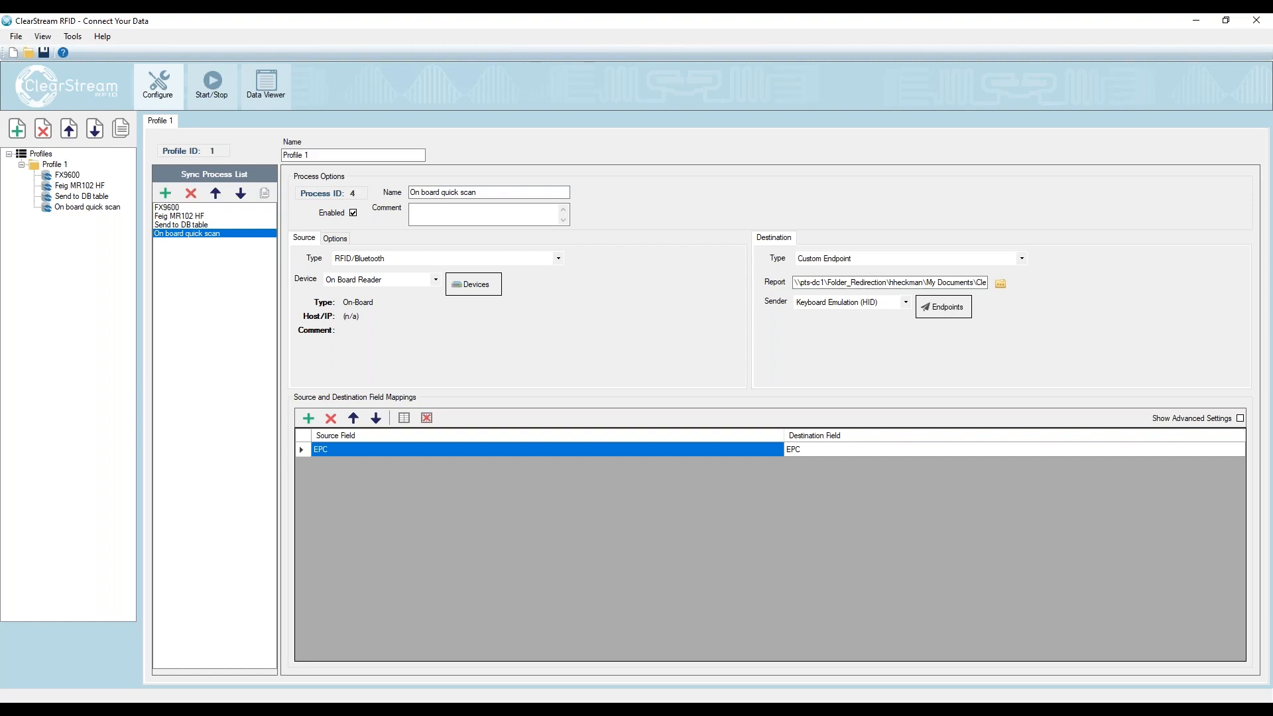
{"action": "left_click", "coordinate": [1000, 284]}
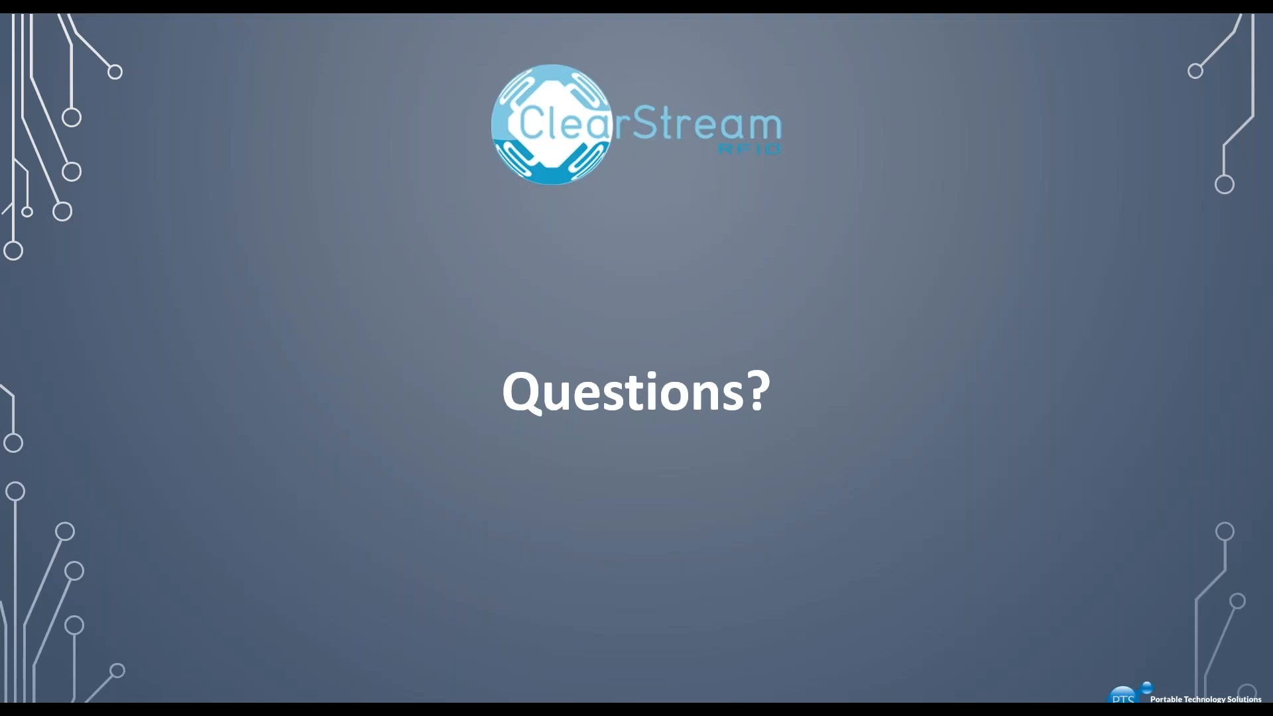
{"action": "left_click", "coordinate": [518, 321]}
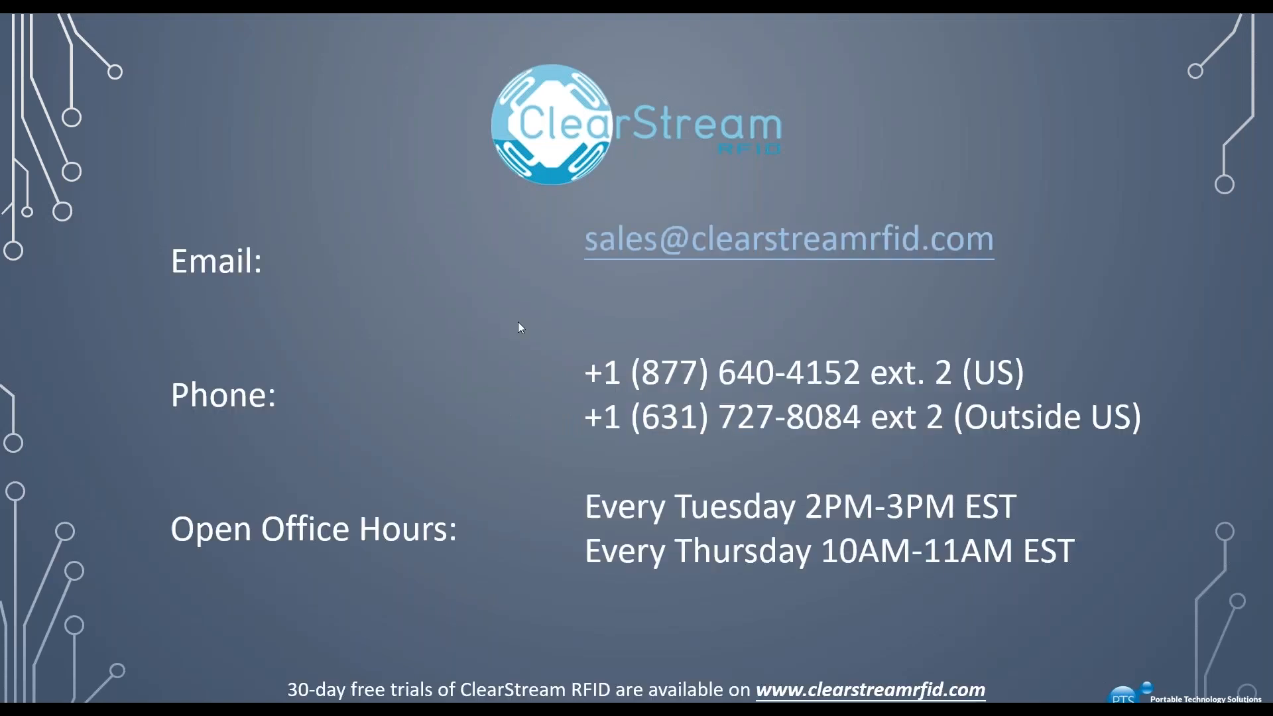
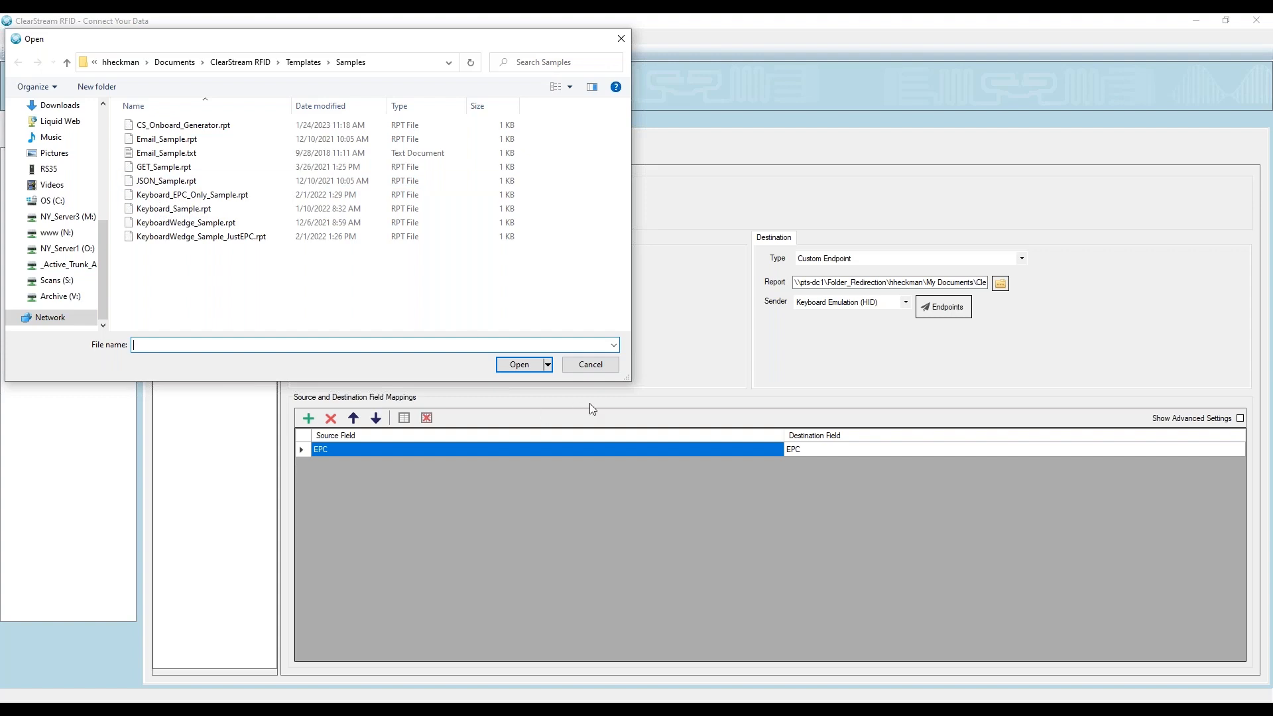
{"action": "left_click", "coordinate": [590, 365]}
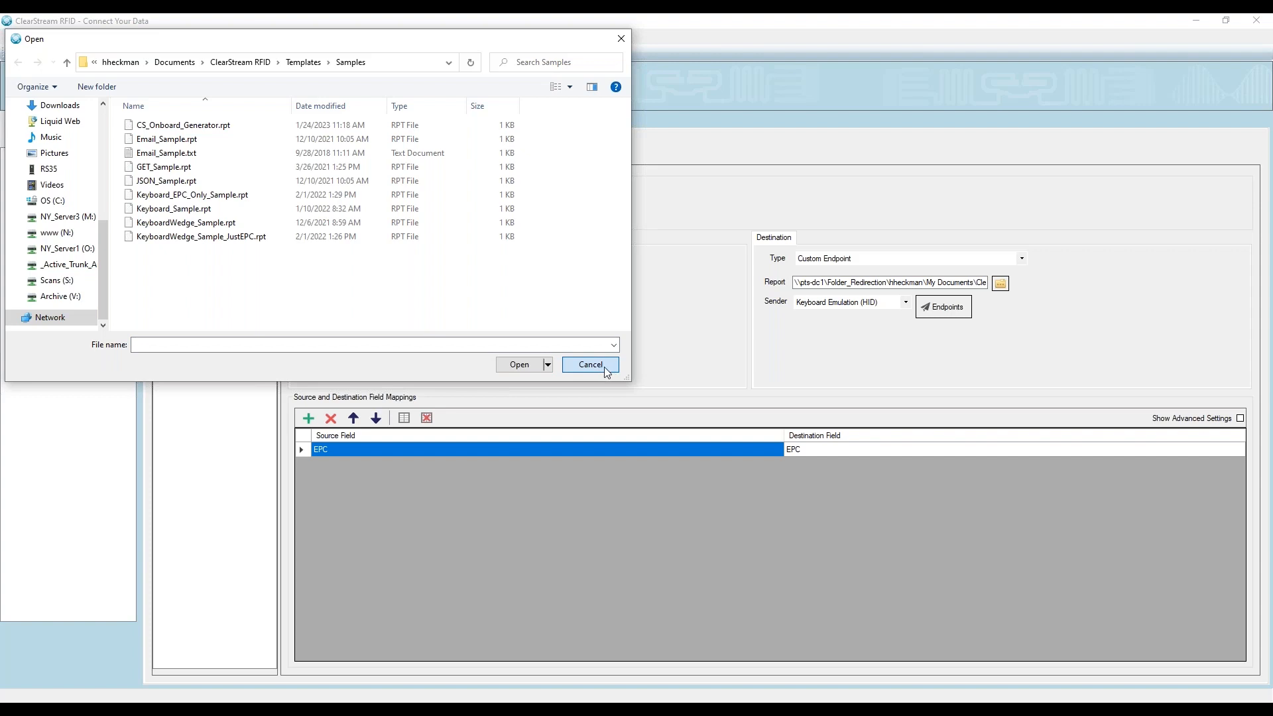
{"action": "left_click", "coordinate": [604, 368]}
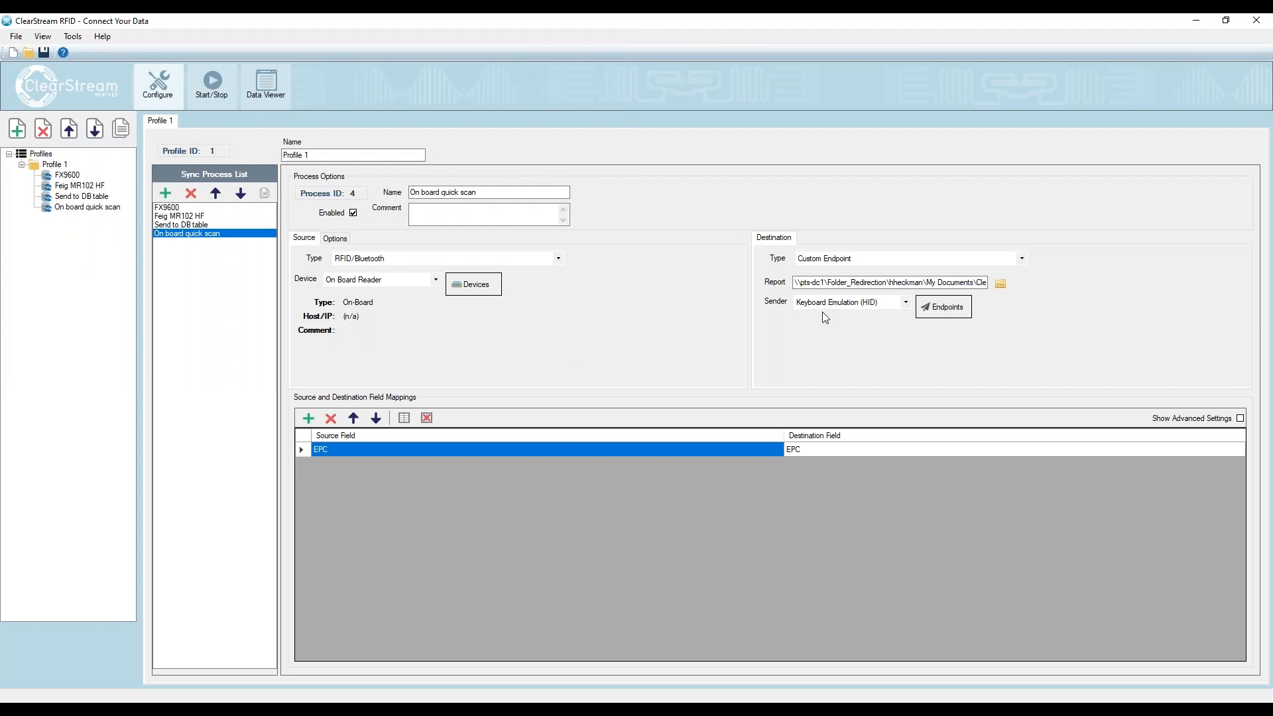
{"action": "left_click", "coordinate": [906, 303]}
{"action": "left_click", "coordinate": [906, 303]}
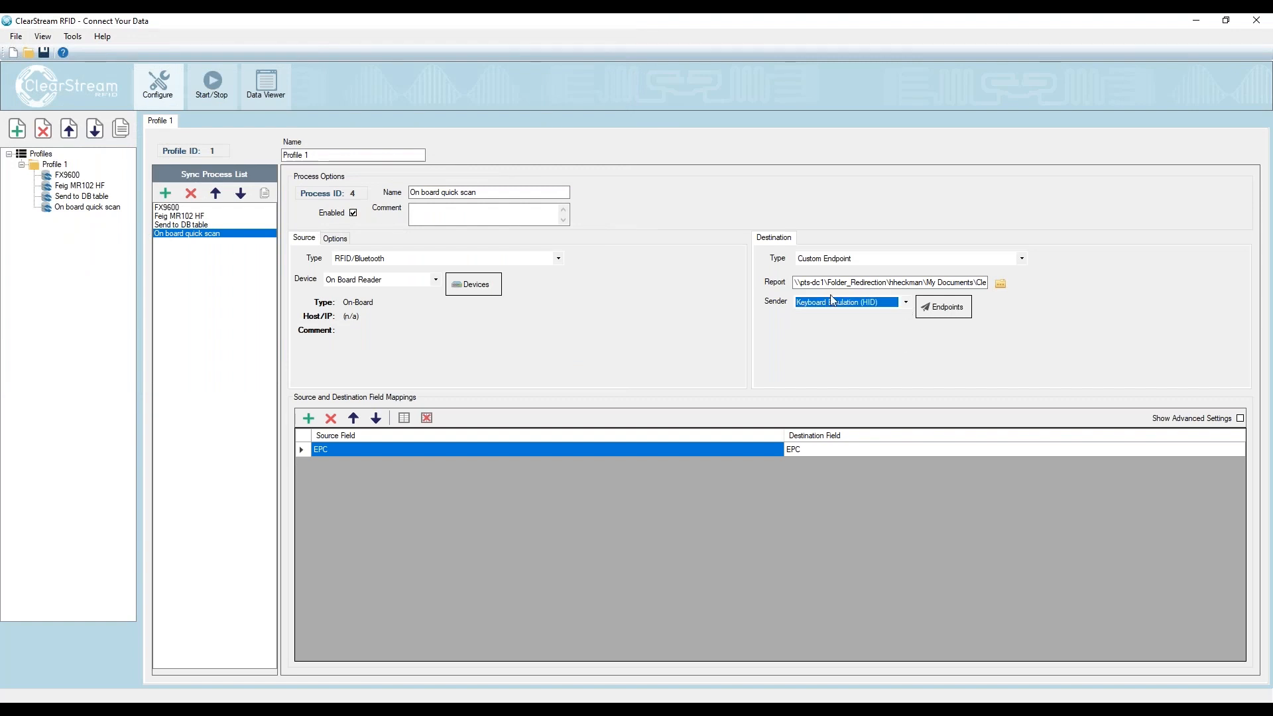
- Add a URL endpoint to the endpoint configuration for the On board quick scan process
{"action": "left_click", "coordinate": [943, 311]}
{"action": "left_click", "coordinate": [943, 312]}
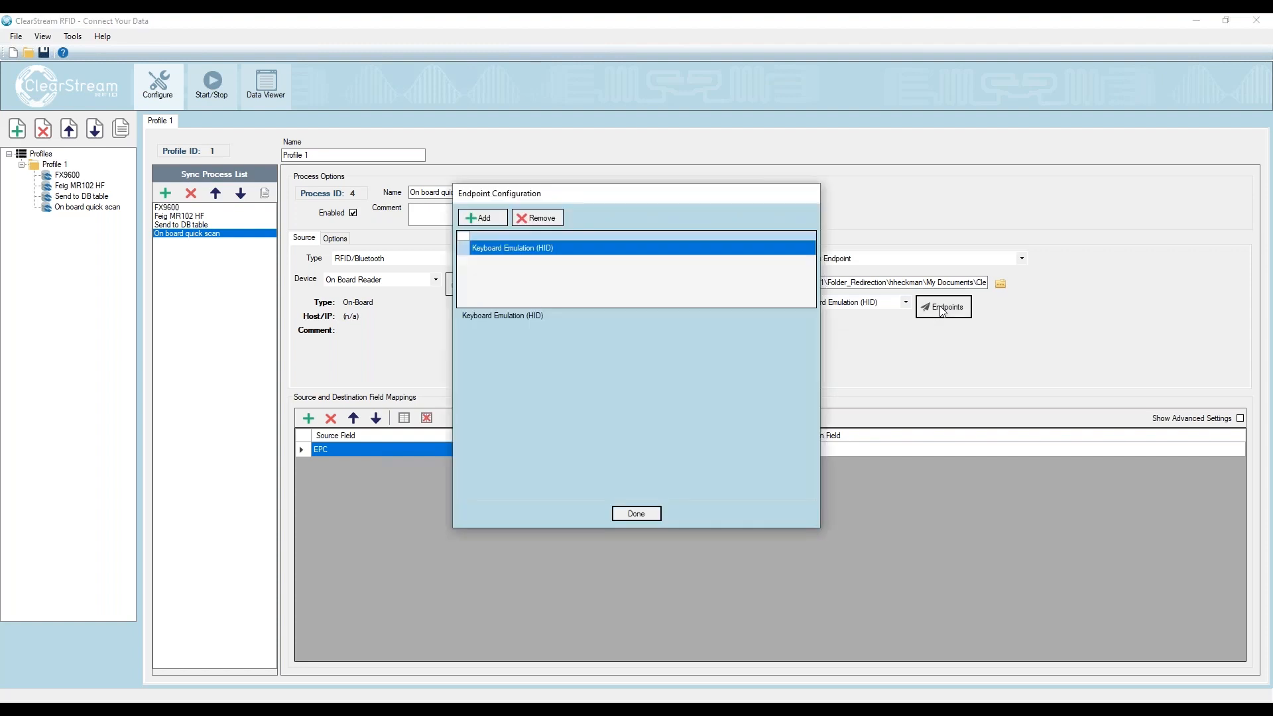
{"action": "left_click", "coordinate": [483, 218]}
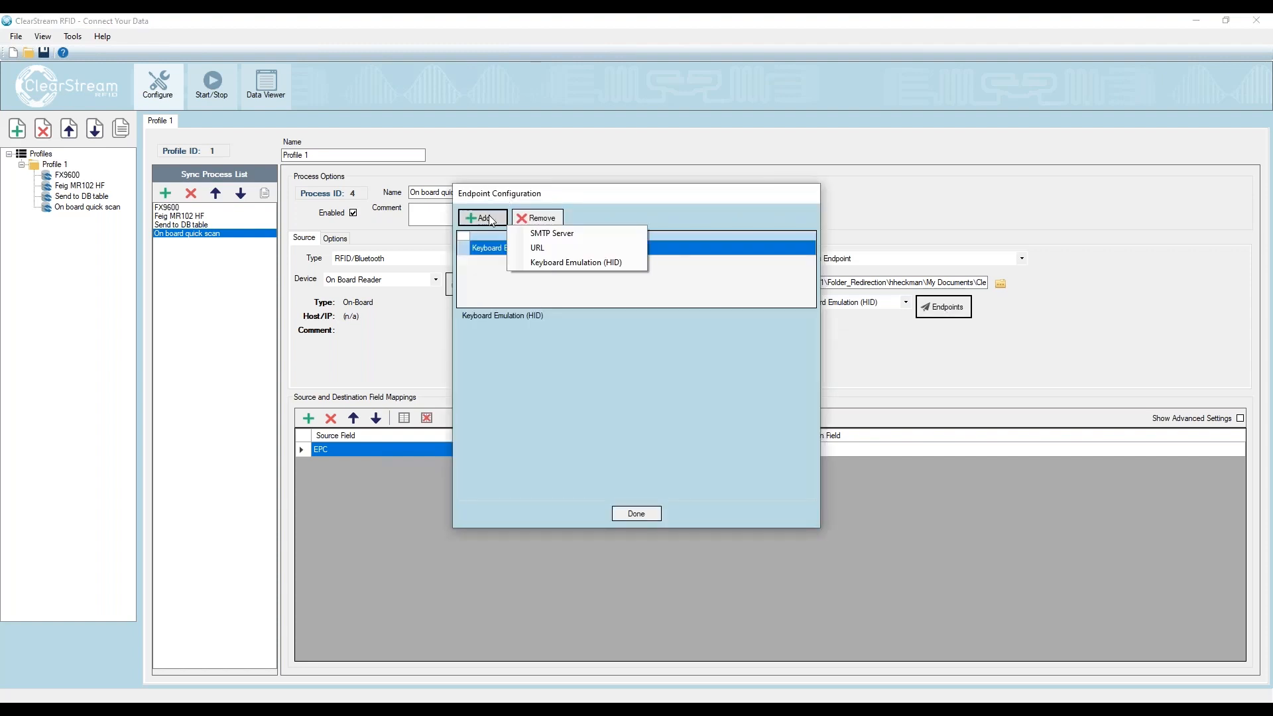
{"action": "left_click", "coordinate": [549, 250]}
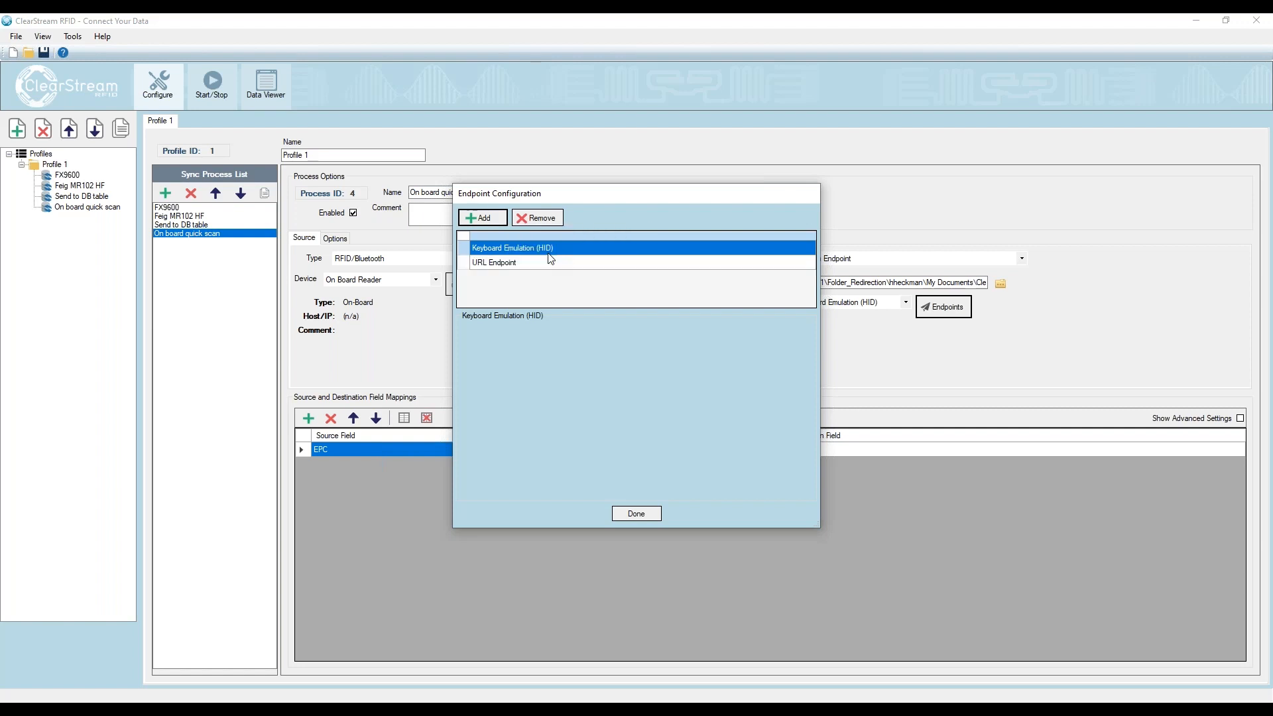
{"action": "left_click", "coordinate": [560, 337]}
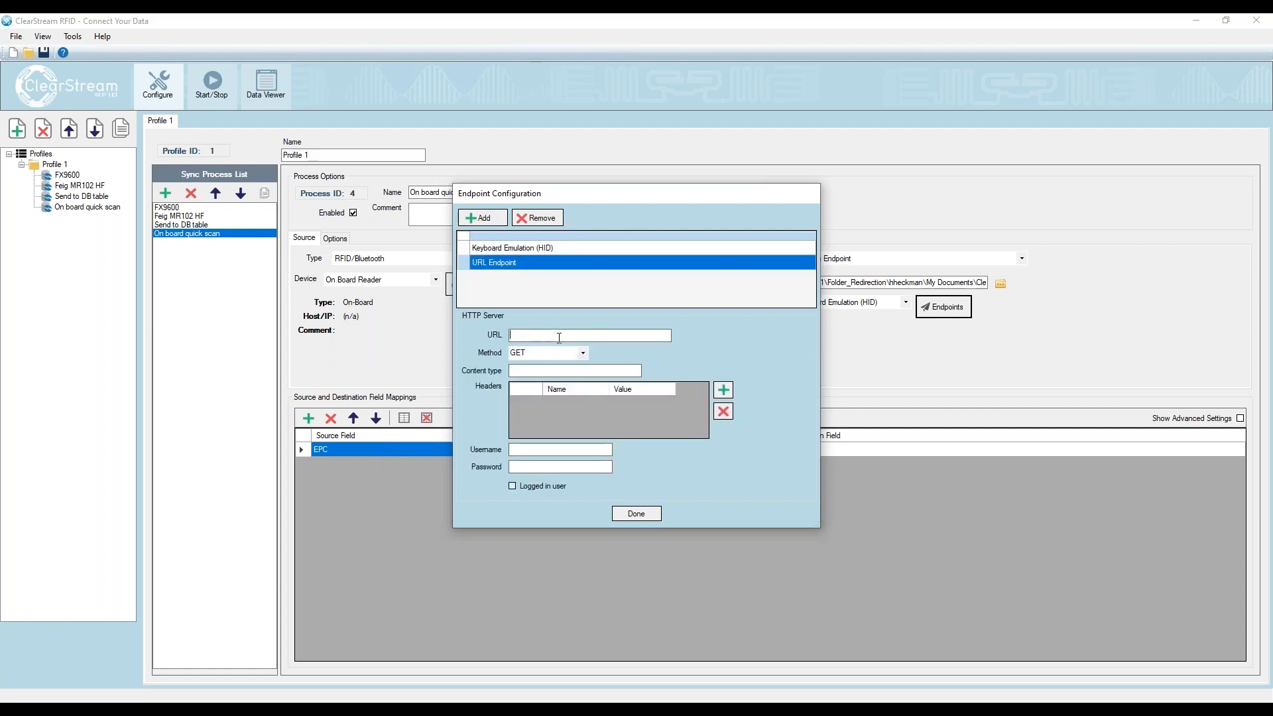
{"action": "type", "text": "http://"}
{"action": "left_click", "coordinate": [583, 354]}
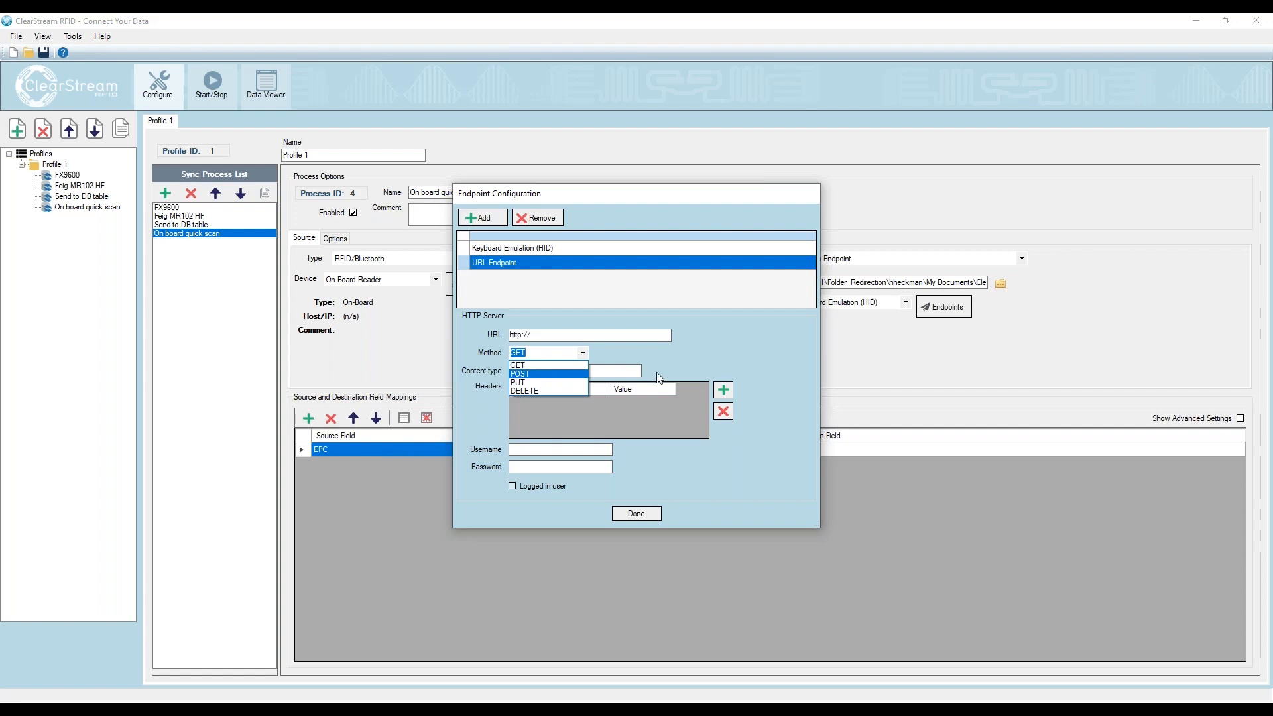
{"action": "left_click", "coordinate": [714, 360]}
{"action": "left_click", "coordinate": [543, 371]}
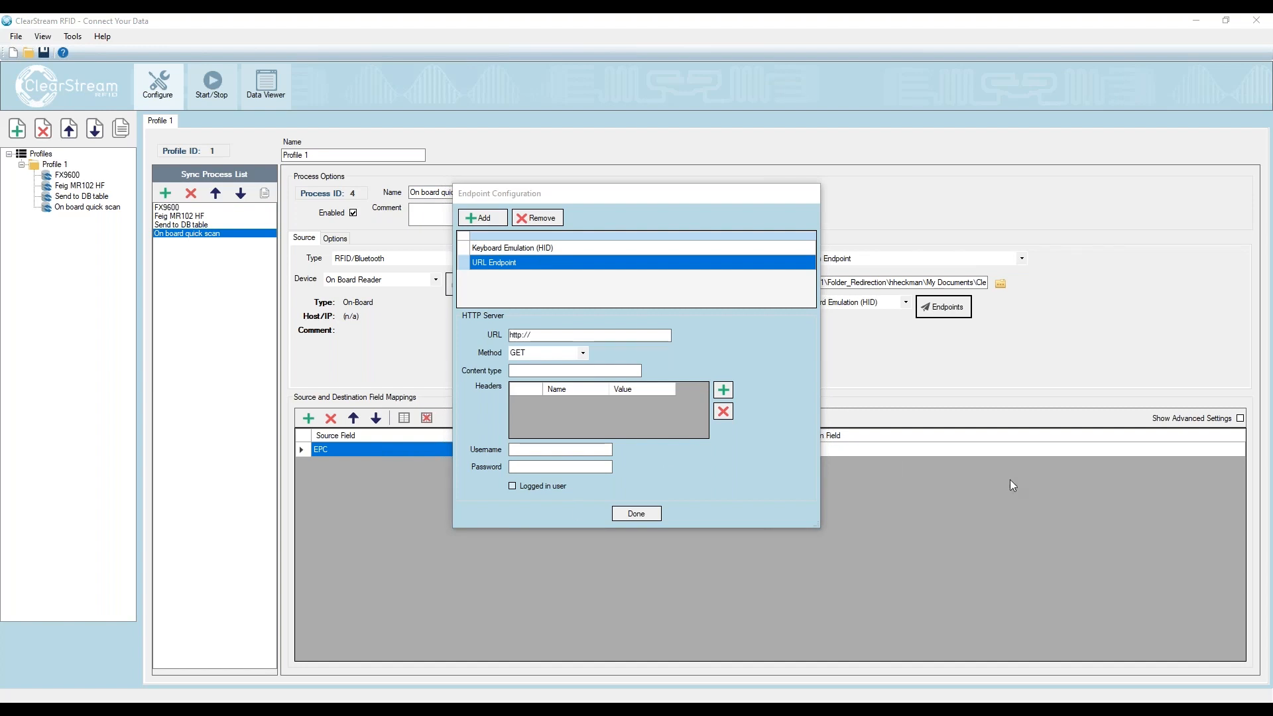
{"action": "left_click", "coordinate": [631, 515]}
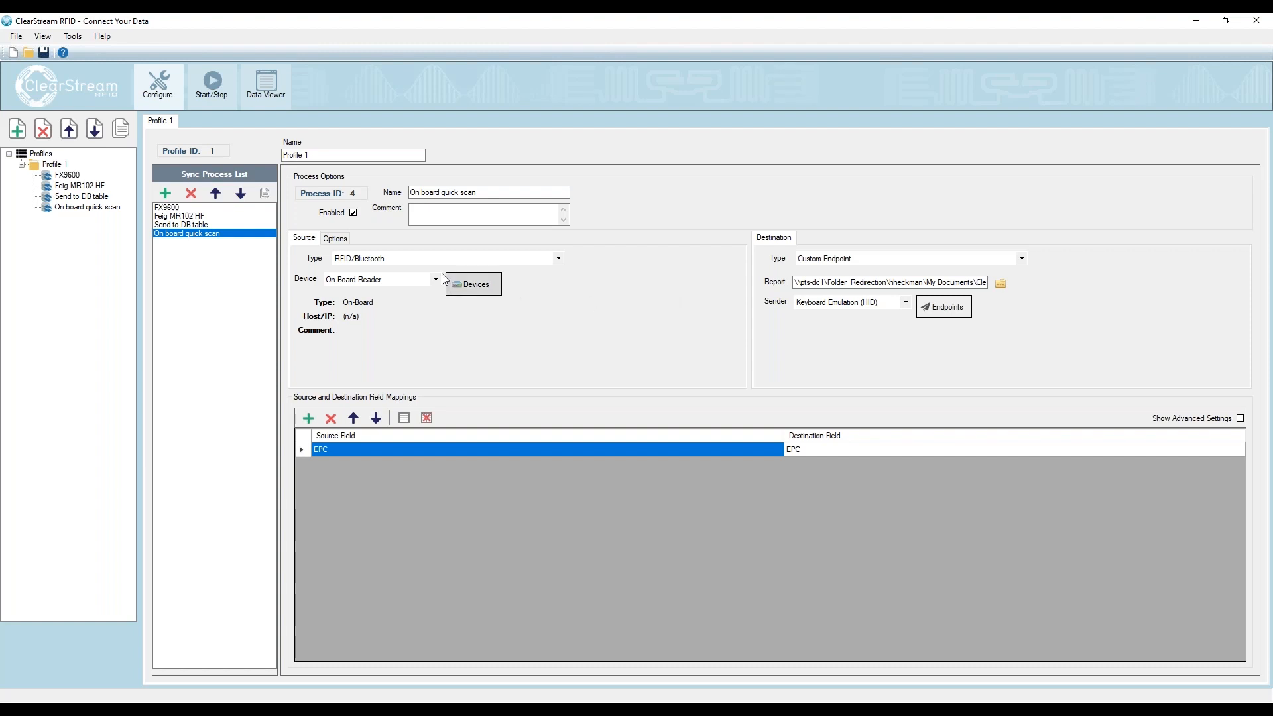
- Add a source filter to the FX9600 process with field EPC, comparison type LIKE and value 1234%
{"action": "left_click", "coordinate": [336, 239]}
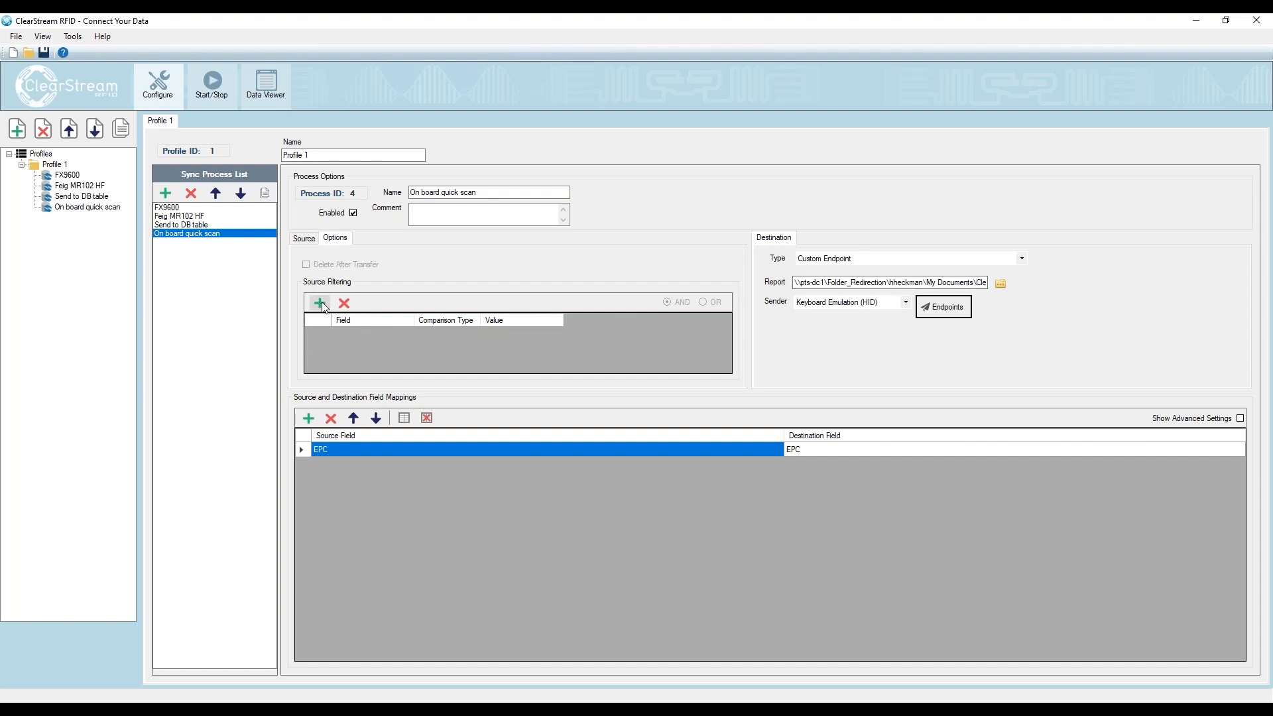
{"action": "left_click", "coordinate": [189, 208]}
{"action": "left_click", "coordinate": [337, 239]}
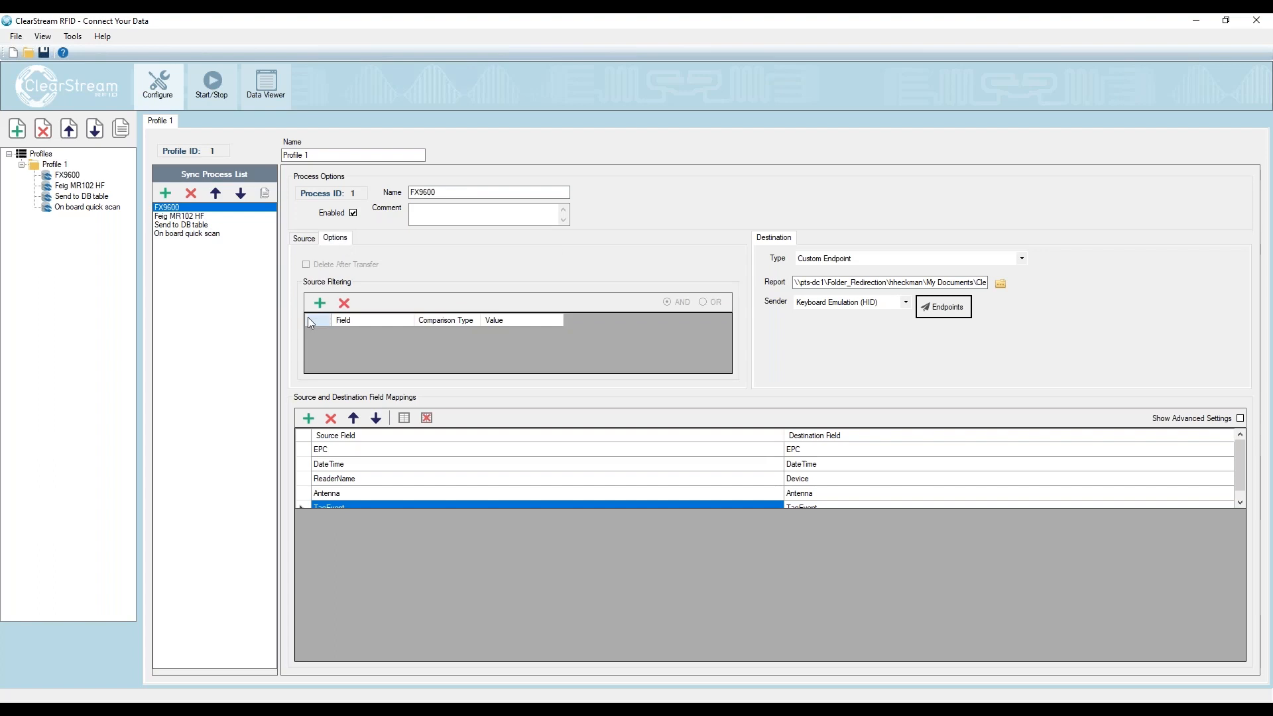
{"action": "left_click", "coordinate": [358, 338]}
{"action": "left_click", "coordinate": [371, 336]}
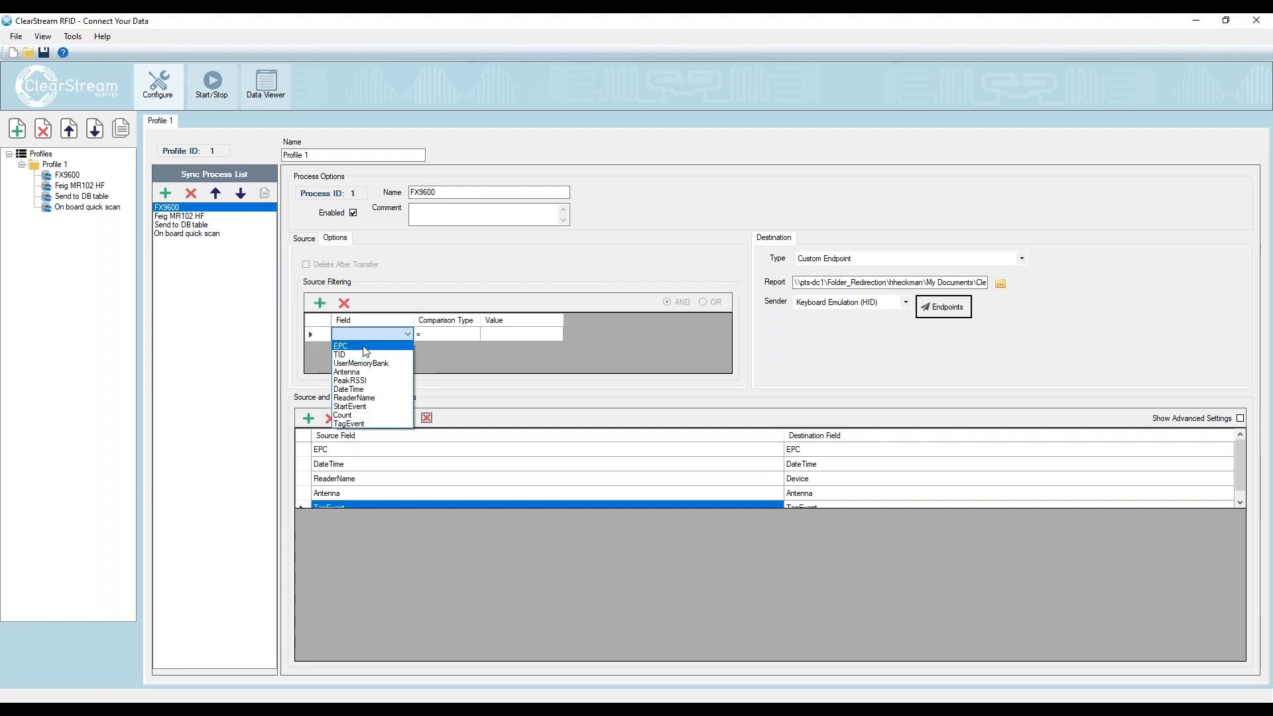
{"action": "left_click", "coordinate": [367, 352]}
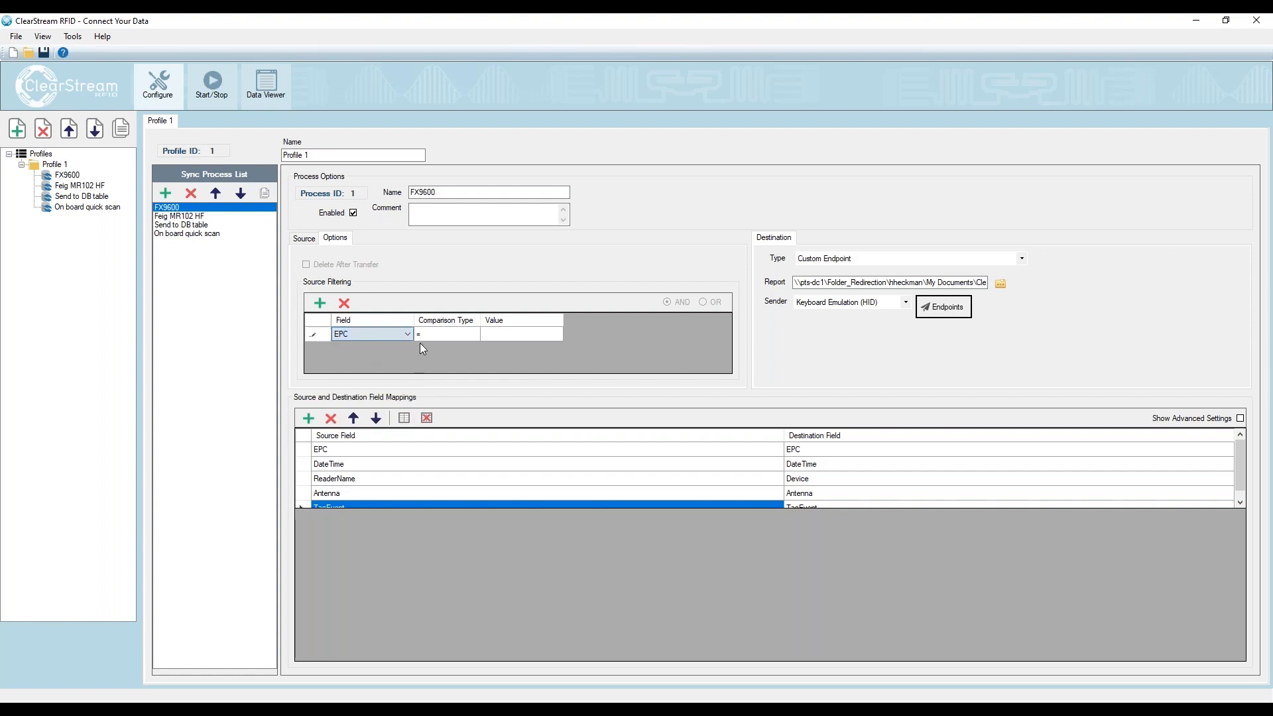
{"action": "left_click", "coordinate": [460, 333]}
{"action": "left_click", "coordinate": [446, 364]}
{"action": "left_click", "coordinate": [511, 335]}
{"action": "type", "text": "1234%"}
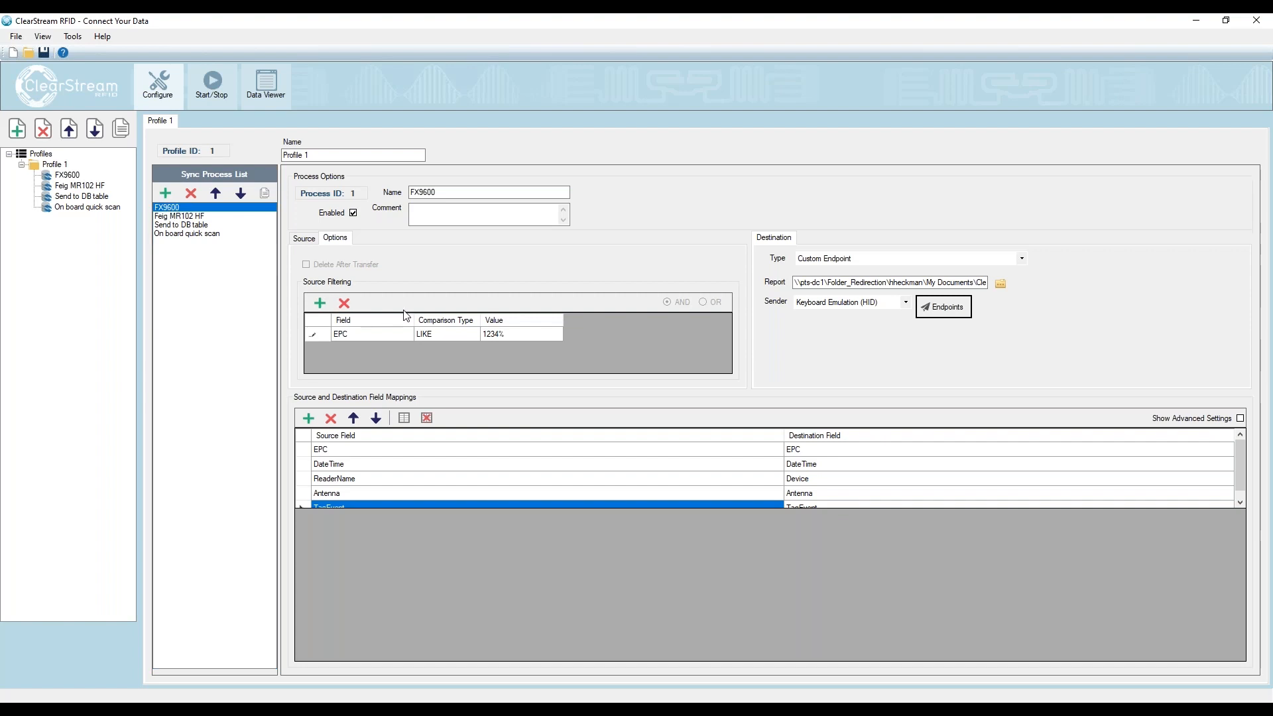
{"action": "double_click", "coordinate": [491, 335]}
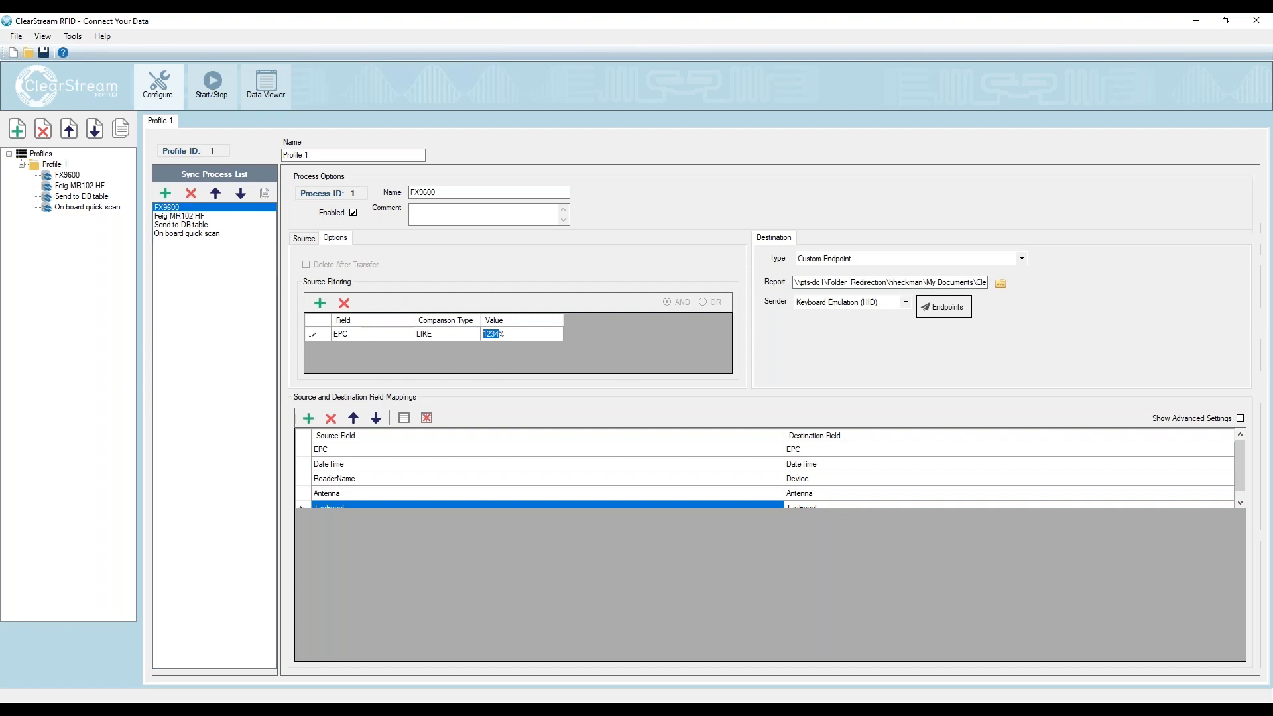